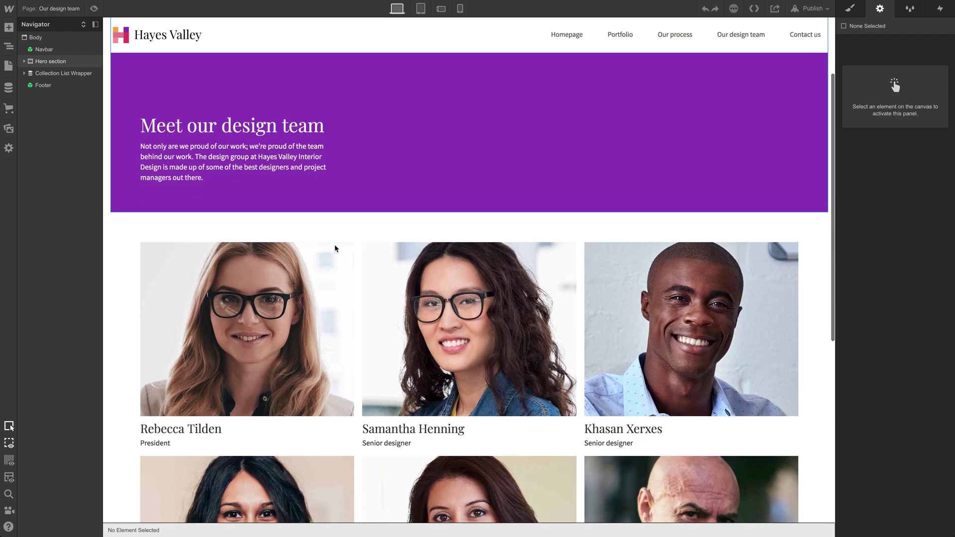
scroll(246, 332, down, 3)
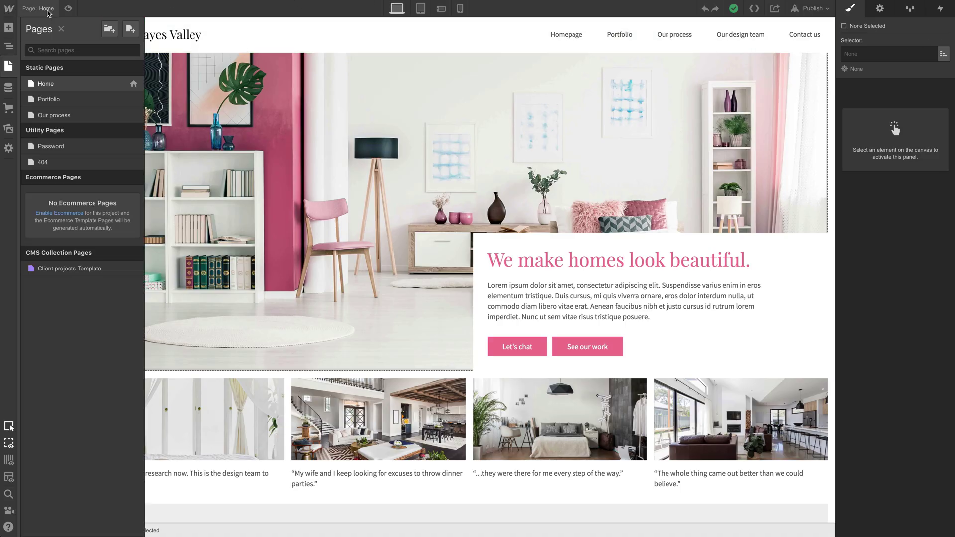
Create the 'Our design team' page and place a Section on it.
click(131, 29)
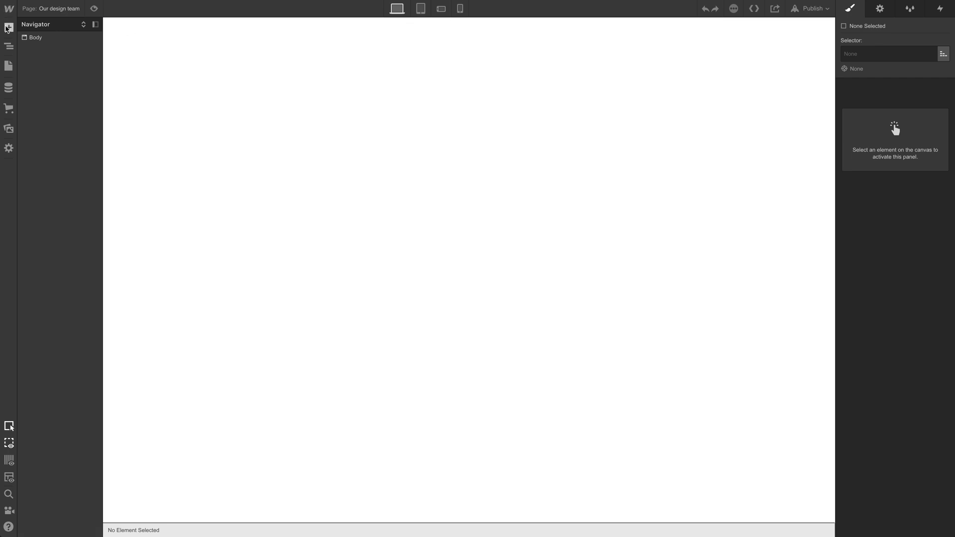
click(8, 28)
drag(27, 87, 258, 99)
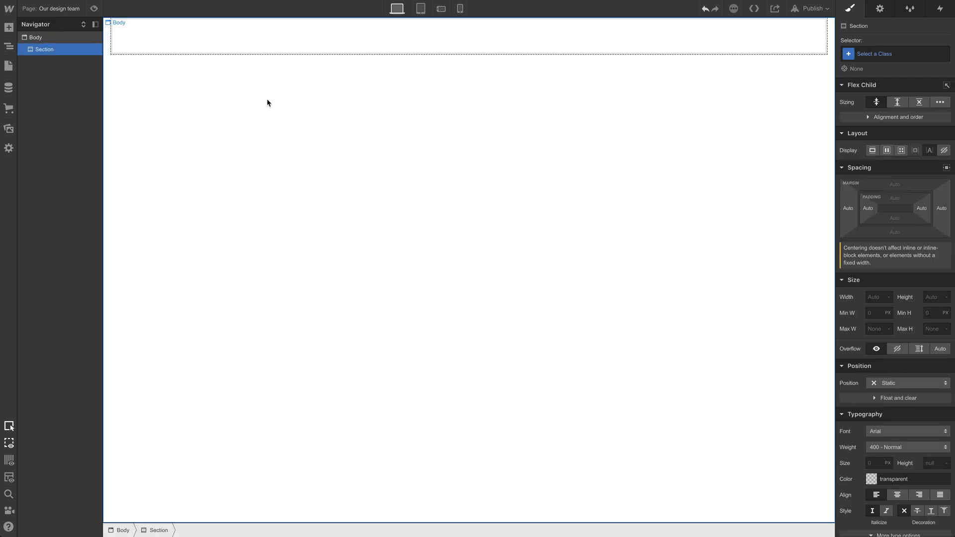
Give the section Hero section plus a duplicated Portfolio combo class, with plain black background.
click(875, 60)
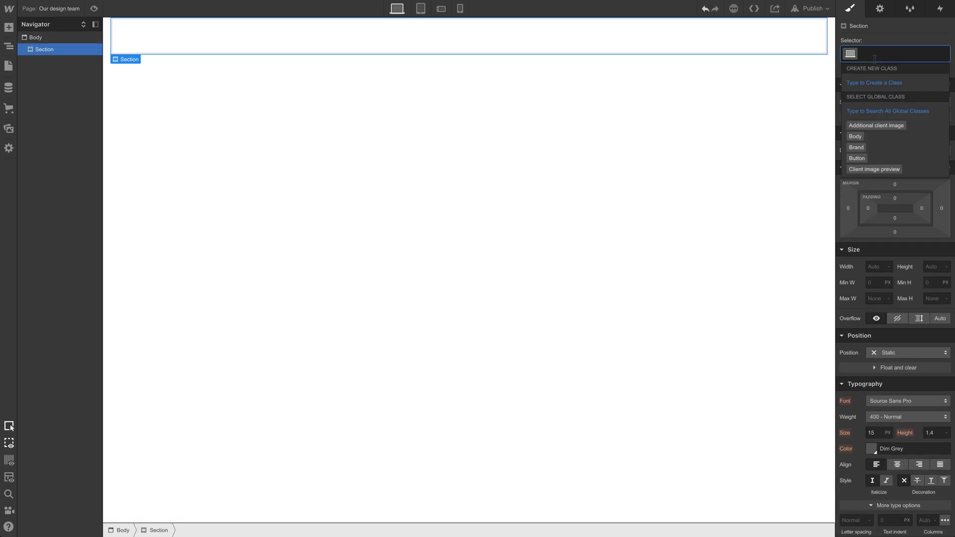
text(hero)
key(Return)
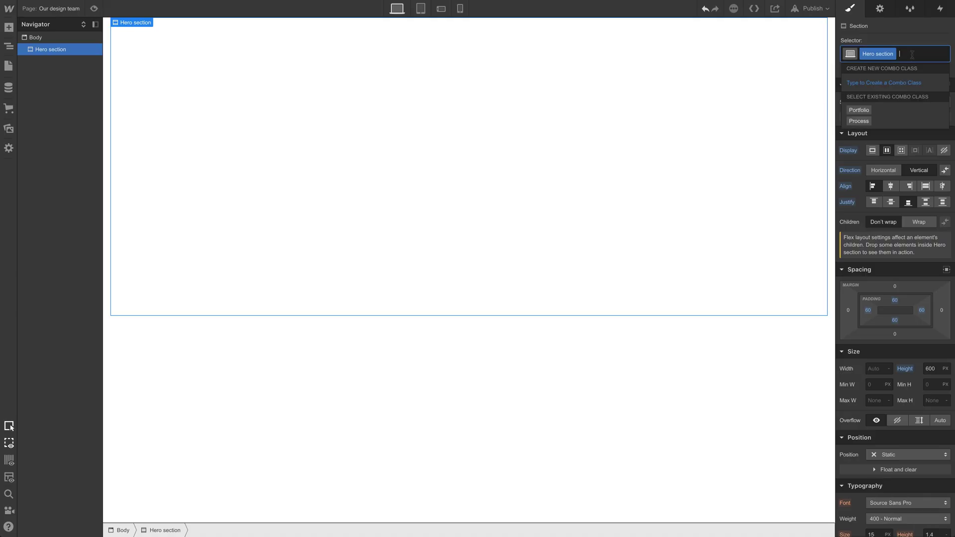
click(885, 112)
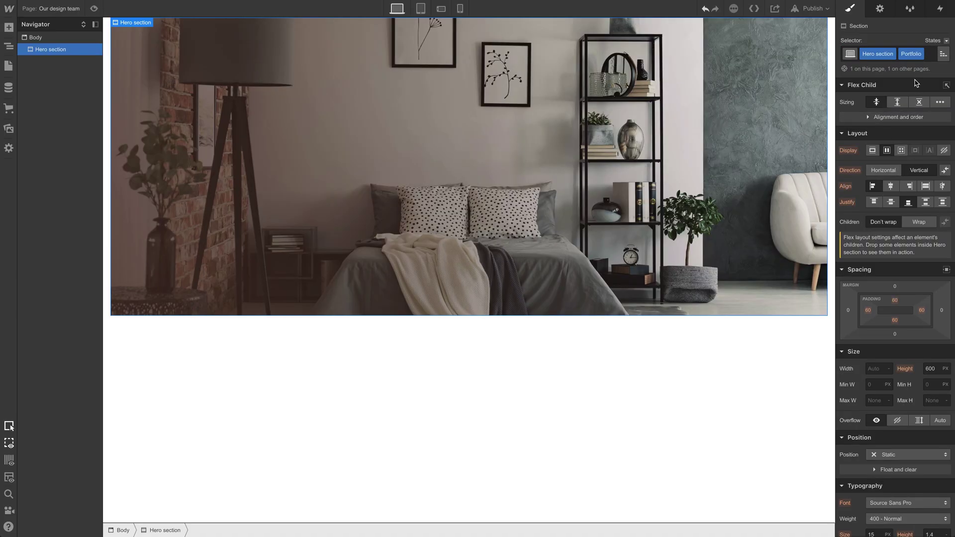
click(915, 79)
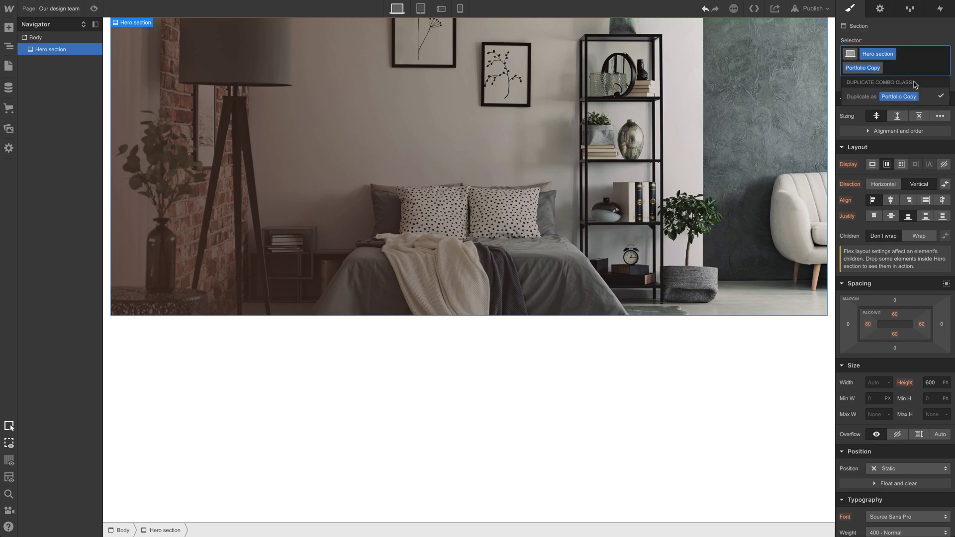
click(902, 96)
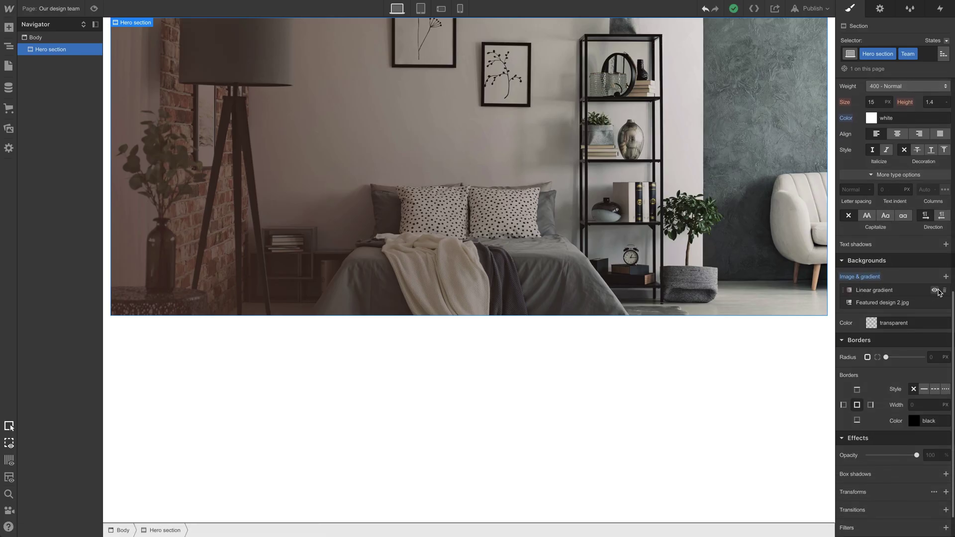
click(944, 290)
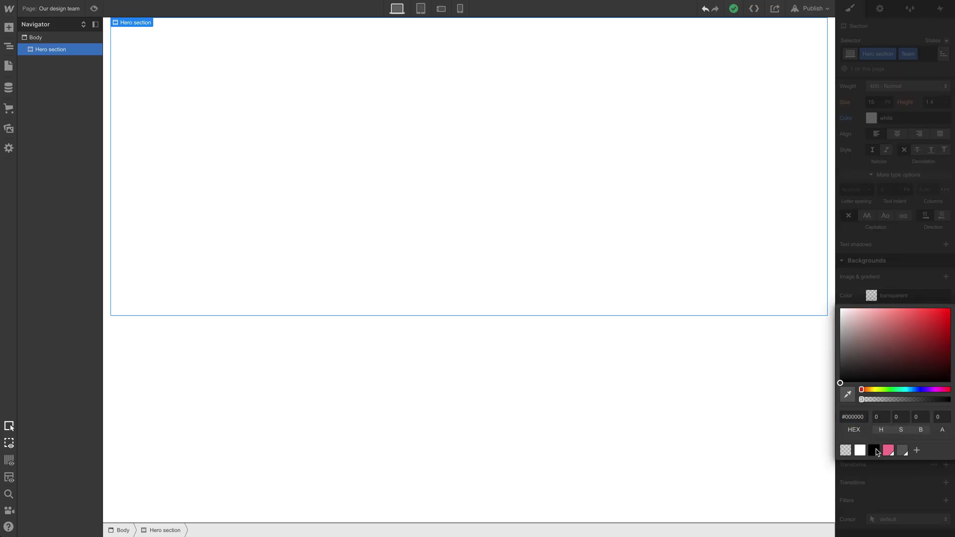
click(874, 449)
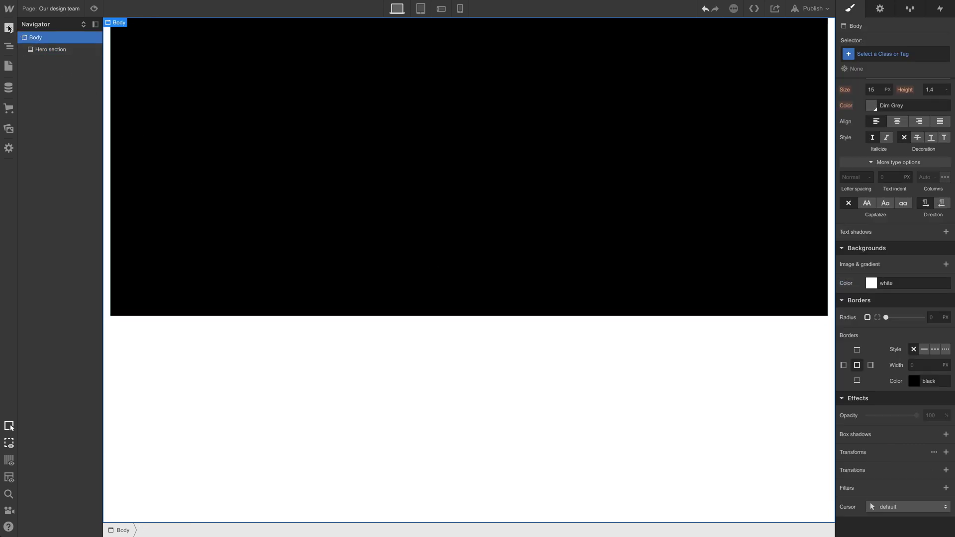
Place the Navbar symbol above the hero and the Footer symbol below it.
click(9, 28)
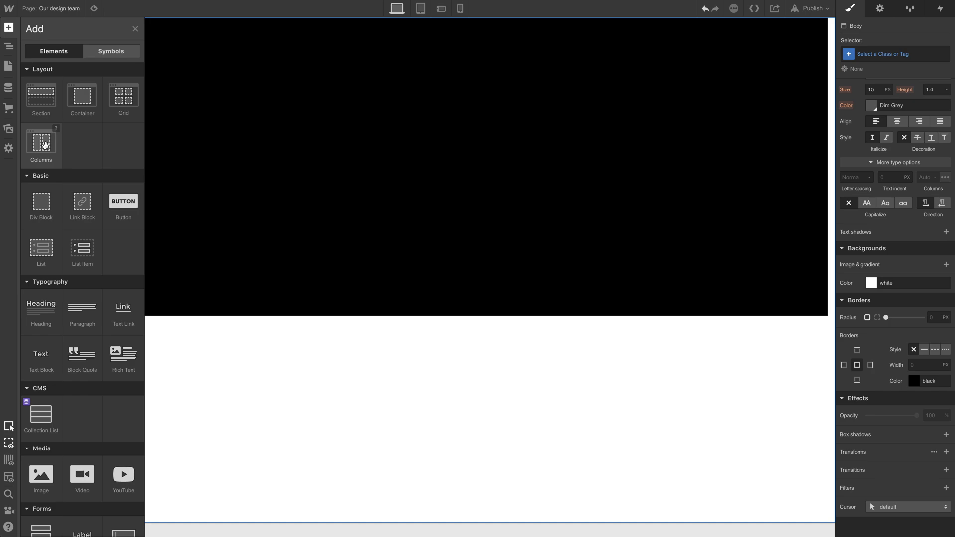
click(101, 52)
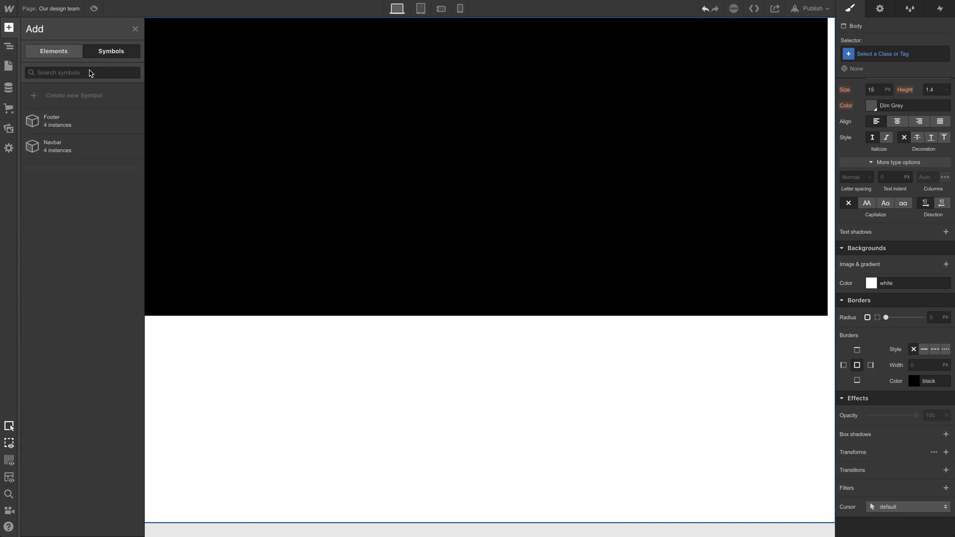
drag(43, 146, 53, 49)
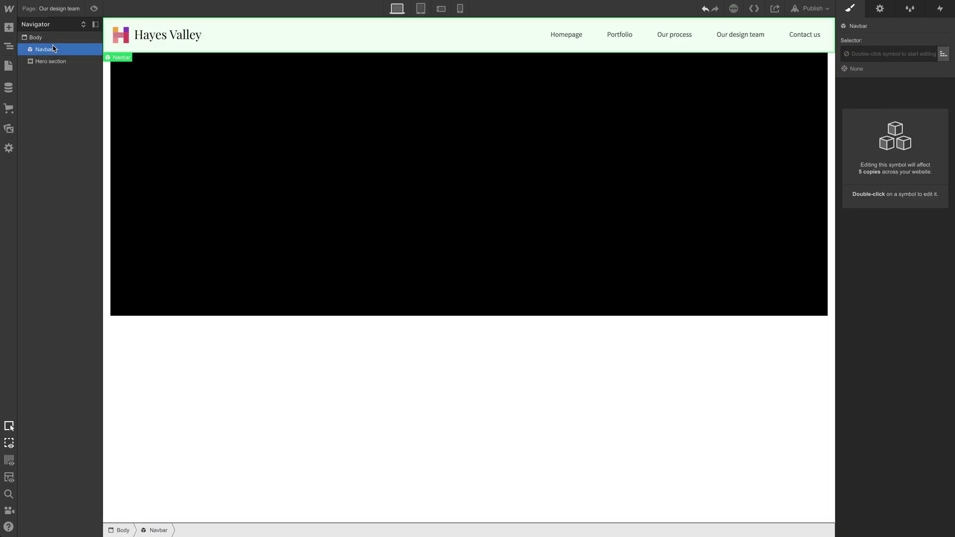
click(9, 28)
click(111, 51)
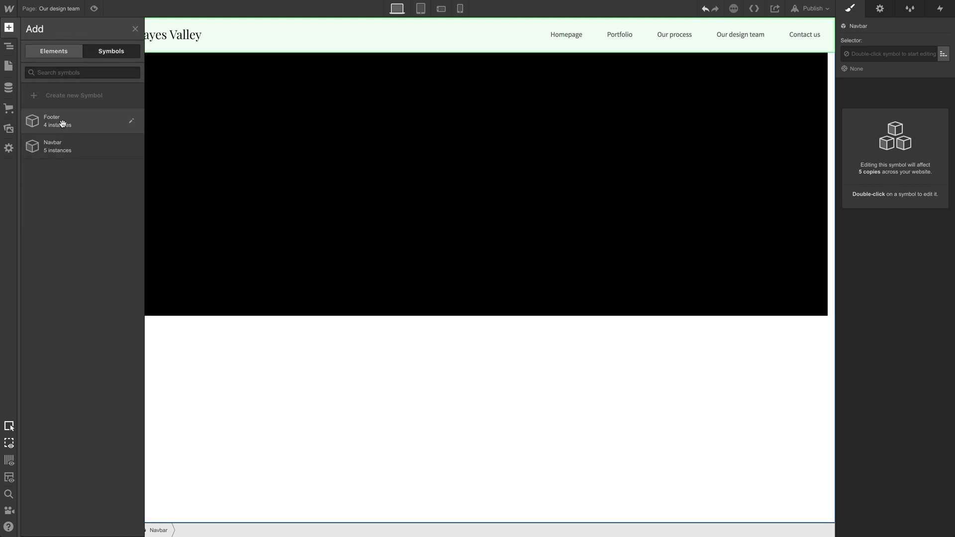
drag(63, 123, 299, 375)
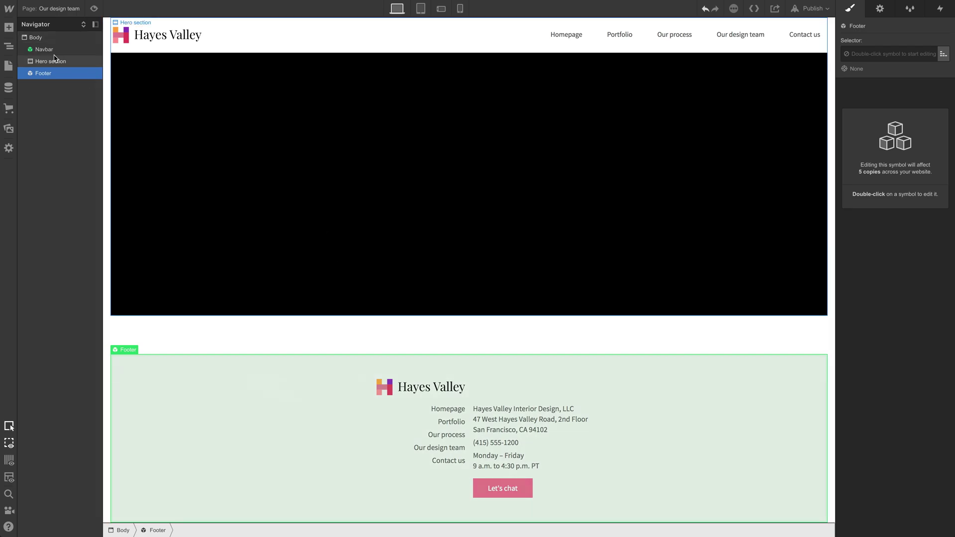
click(8, 28)
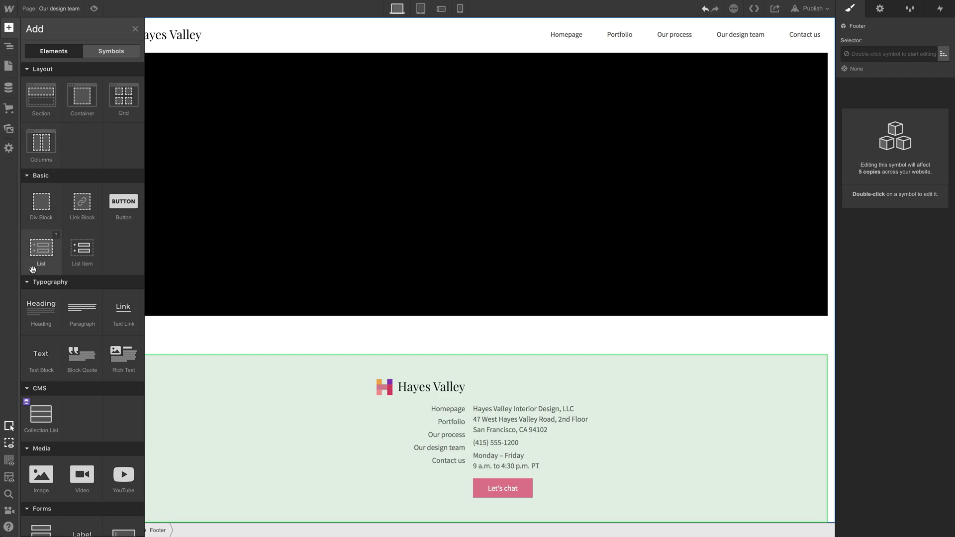
Add the 'Meet our design team' heading with Major heading class and white Secondary combo.
drag(41, 309, 173, 244)
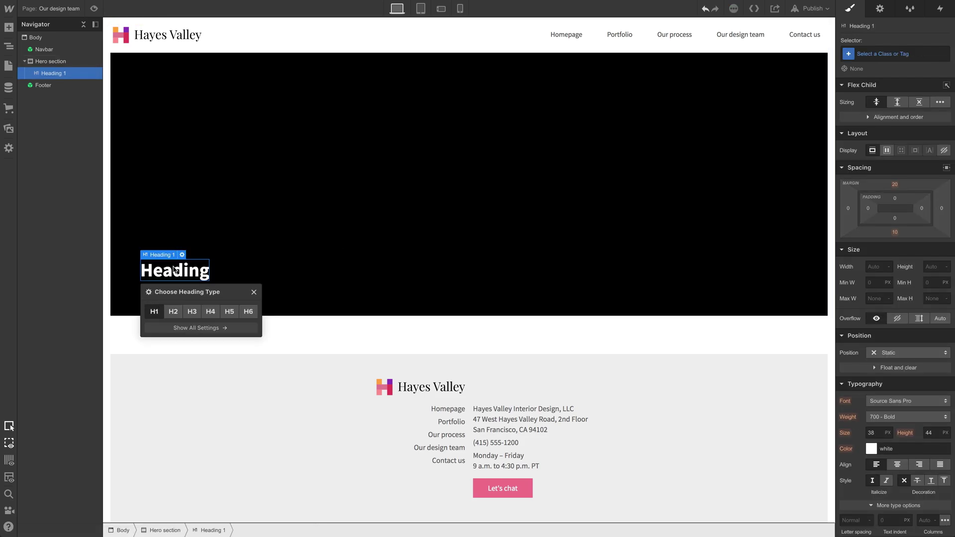
double_click(173, 266)
text(Meet the design team)
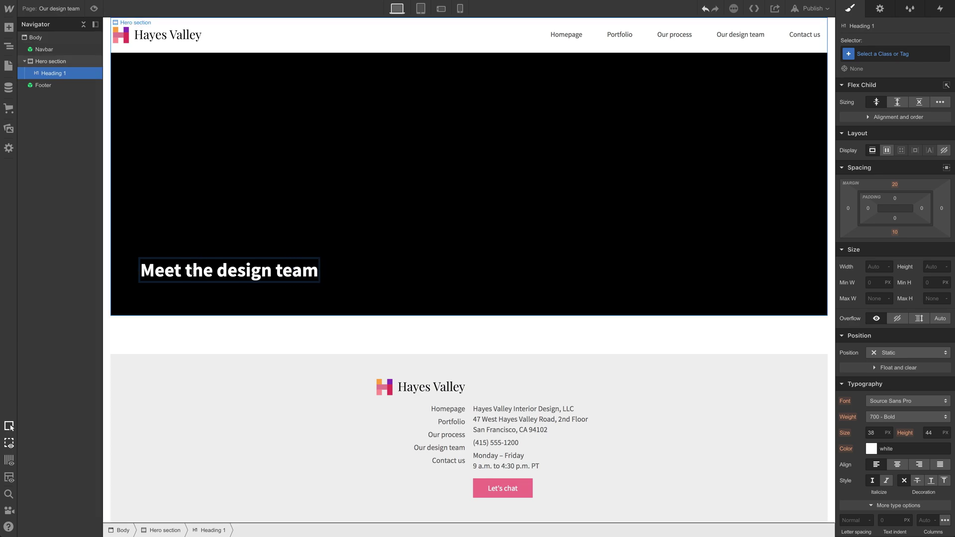
double_click(196, 271)
text(our)
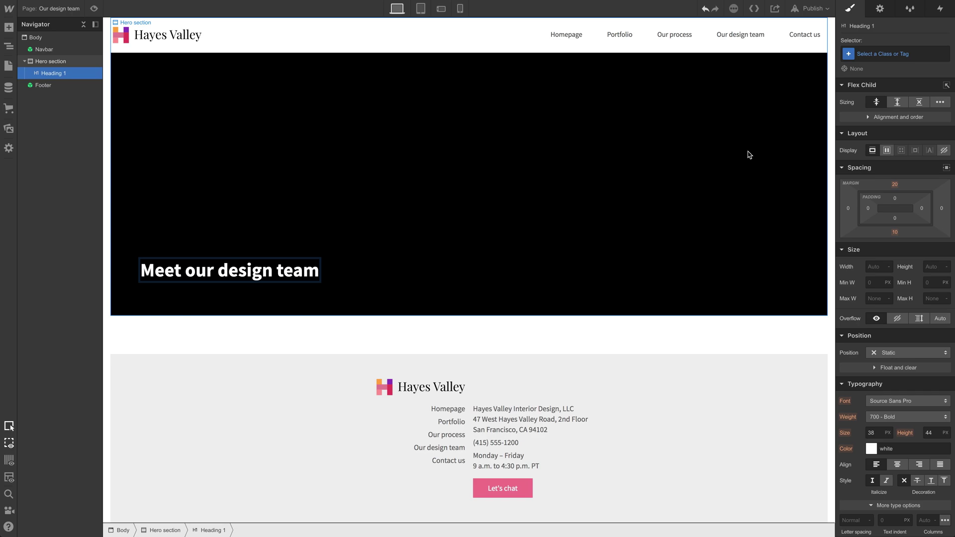
click(889, 54)
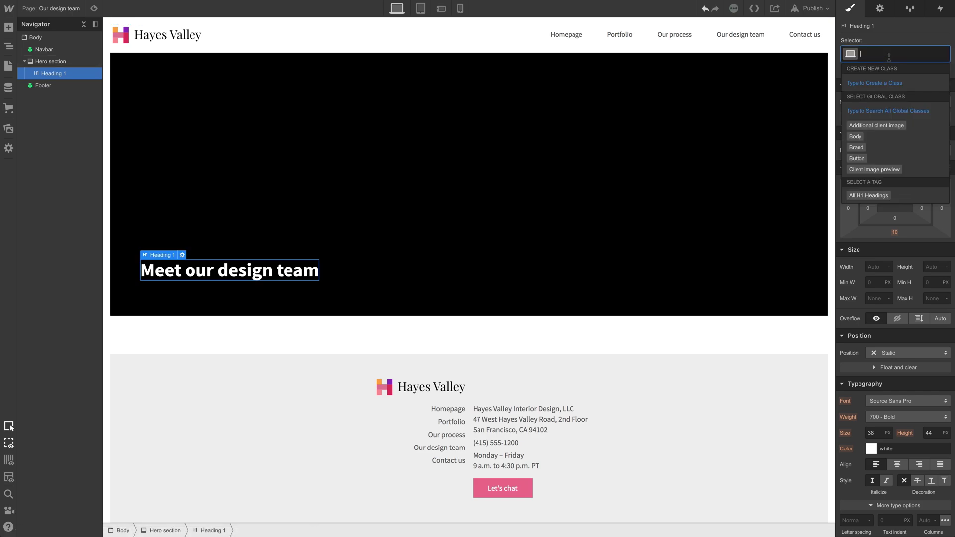
text(head)
key(Return)
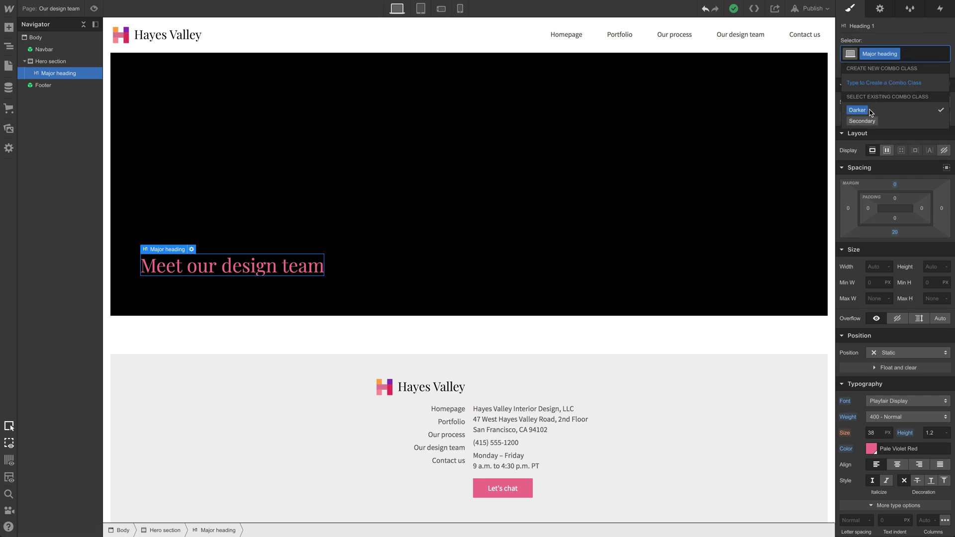
click(858, 110)
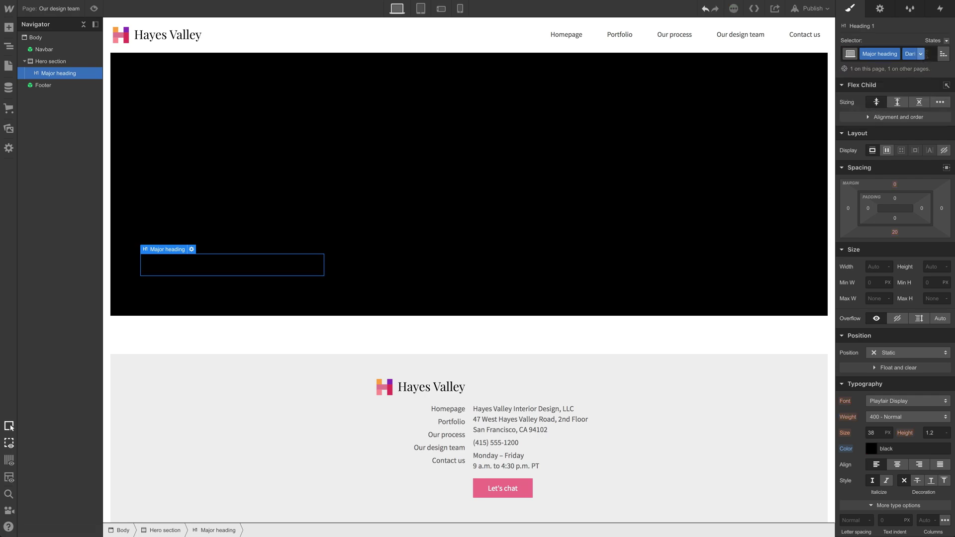
click(929, 54)
key(BackSpace)
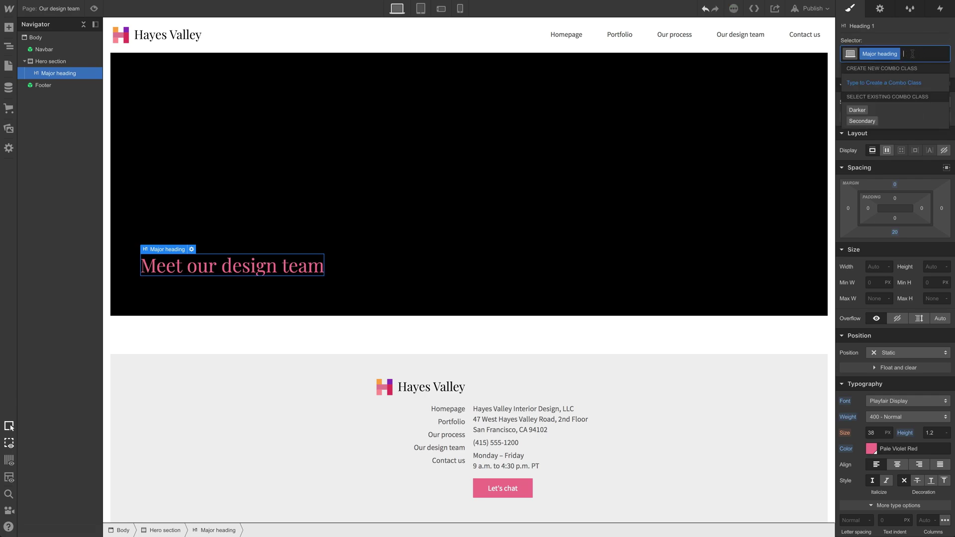
click(872, 123)
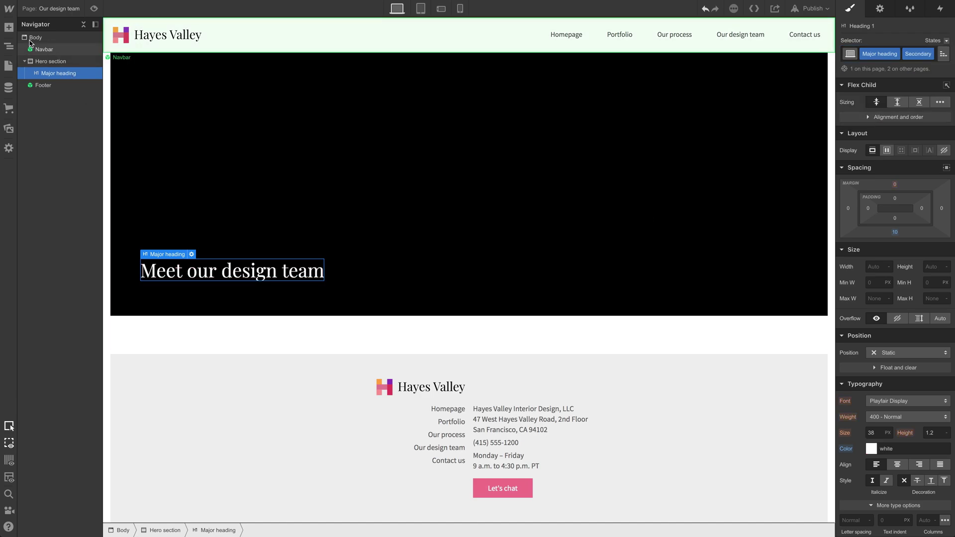
Add an intro paragraph below the heading styled with the Hero paragraph class.
click(9, 26)
drag(76, 302, 184, 281)
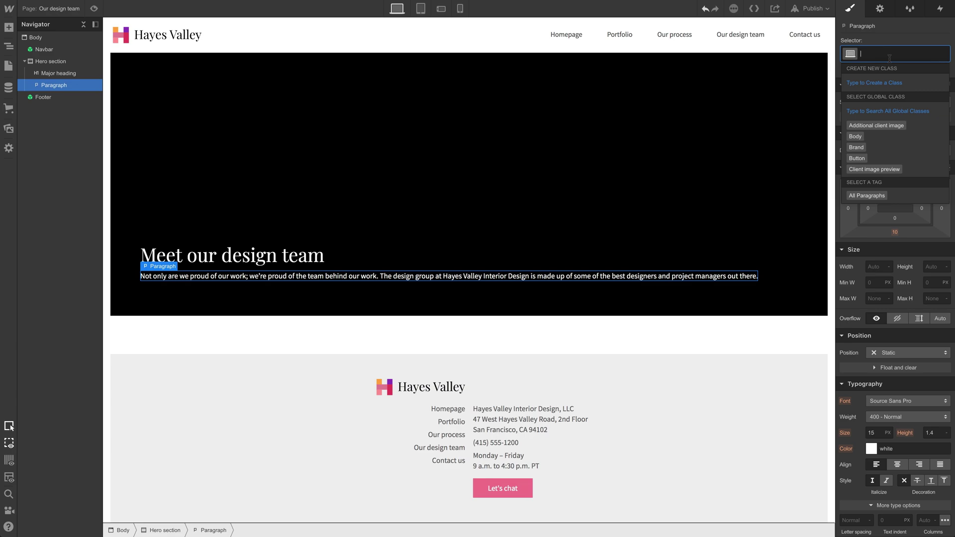
text(para)
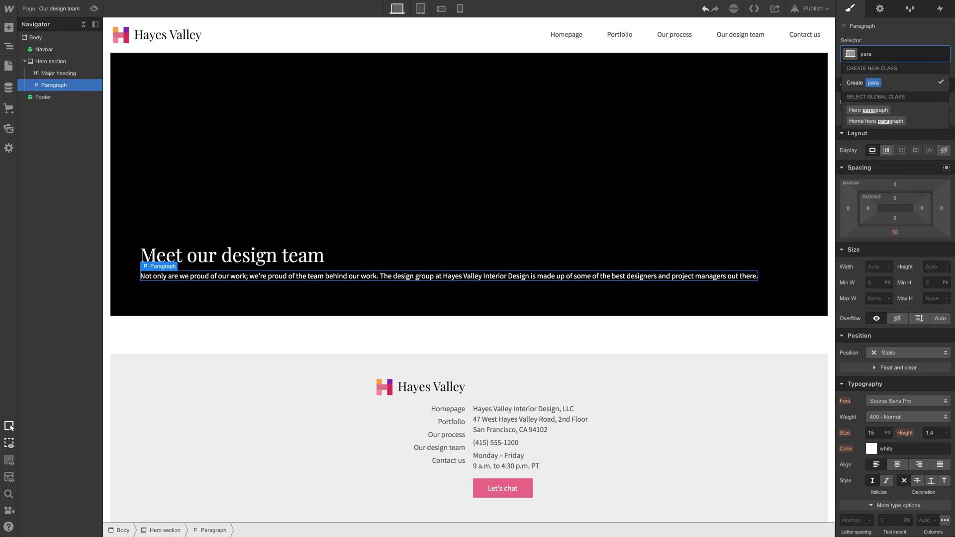
key(Return)
click(616, 108)
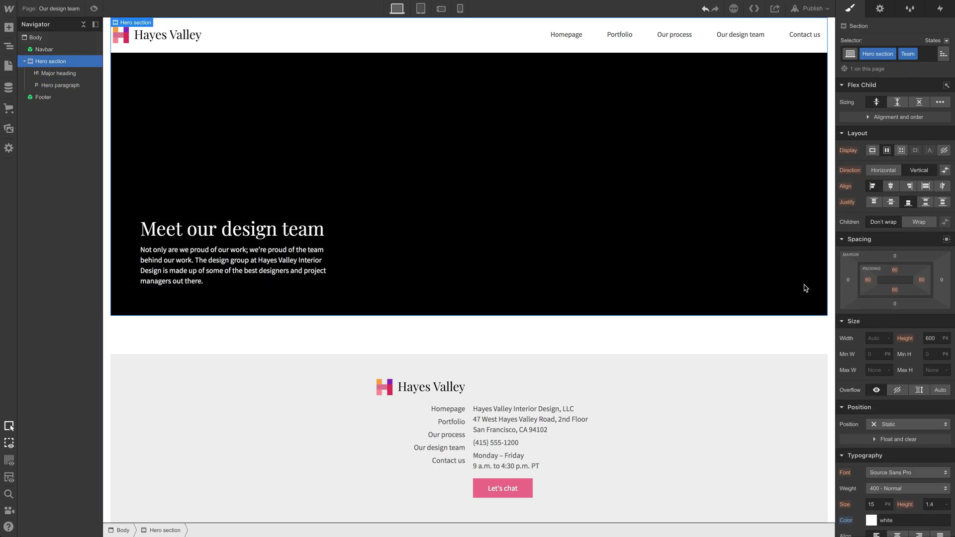
scroll(899, 372, down, 3)
scroll(895, 369, down, 3)
scroll(889, 365, down, 2)
scroll(883, 364, down, 2)
Set the hero background to the logo's purple, #943abe, sampled with the eyedropper.
click(871, 369)
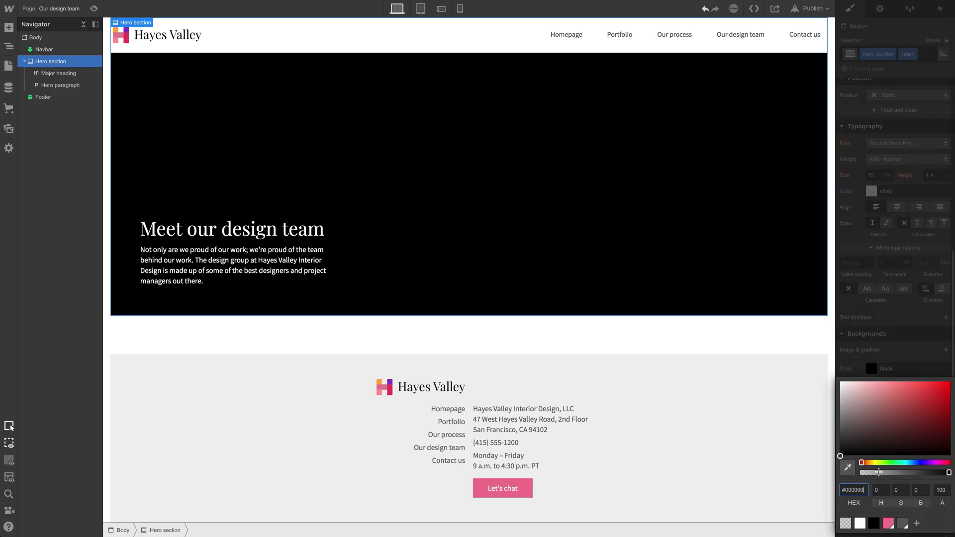
click(887, 523)
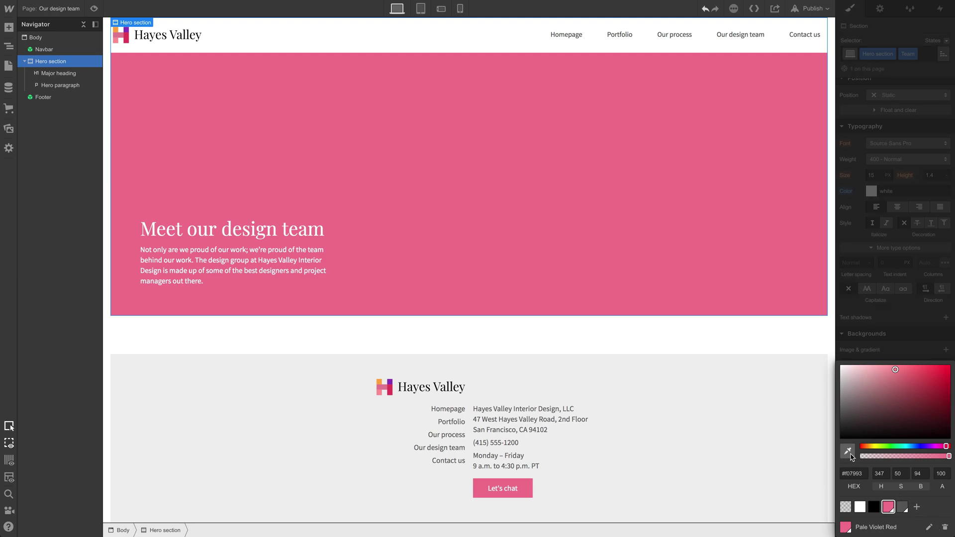
click(128, 32)
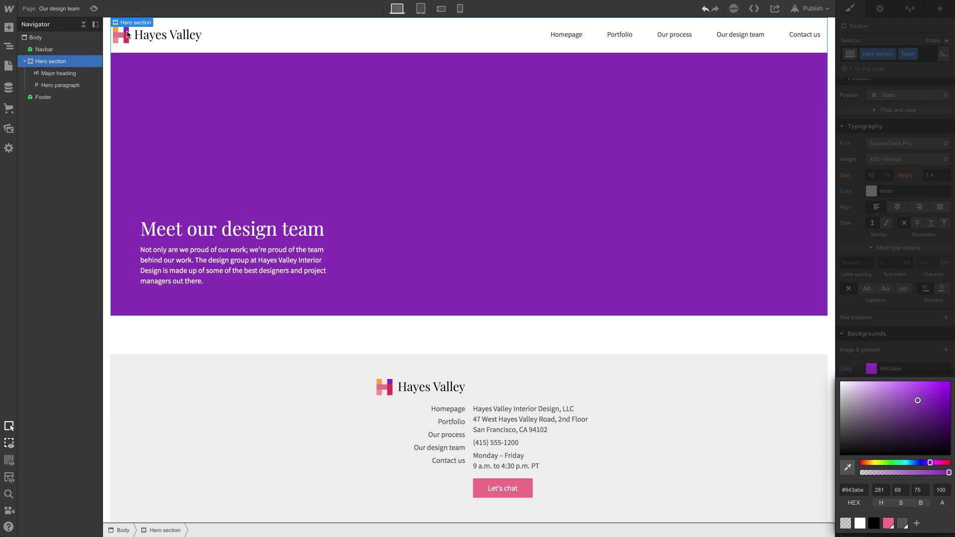
click(690, 333)
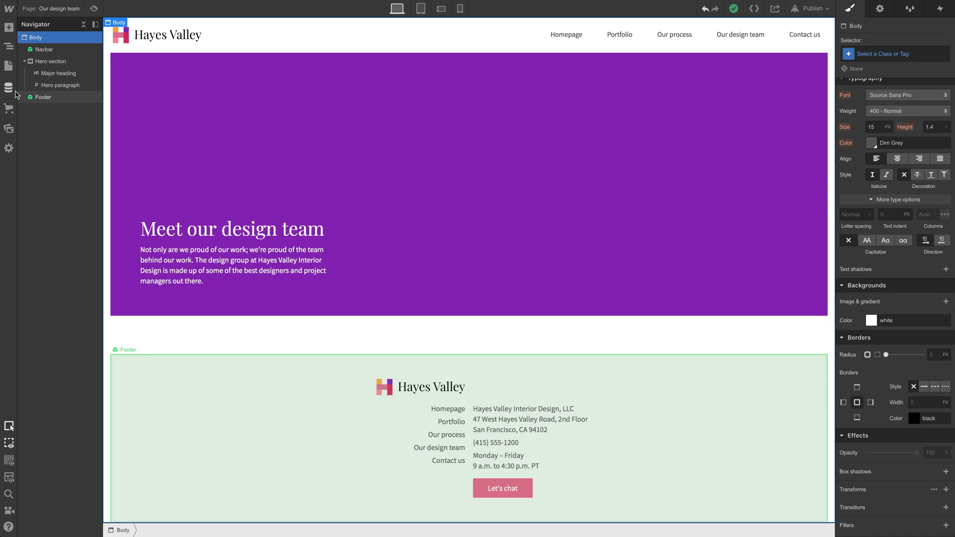
Start the Team members collection and add a plain-text Title field.
click(9, 89)
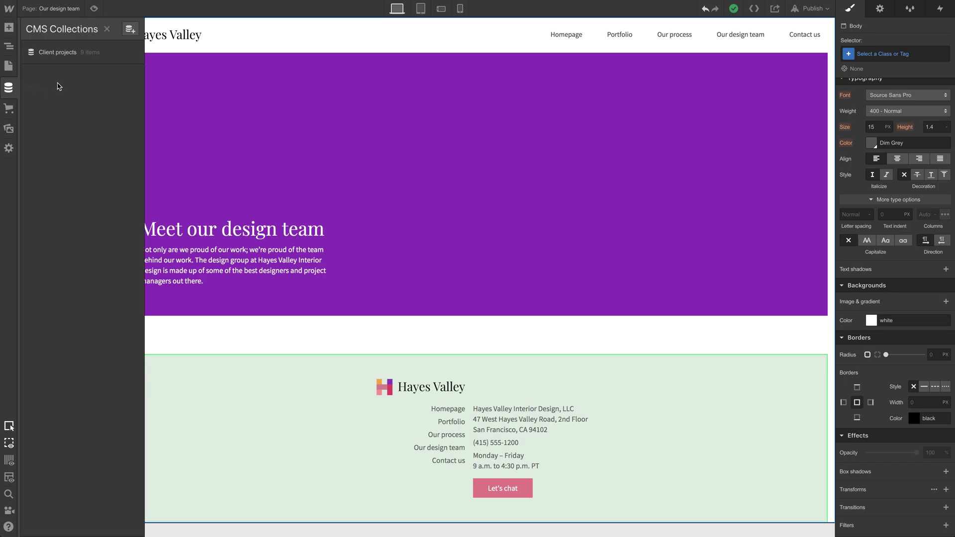
click(130, 30)
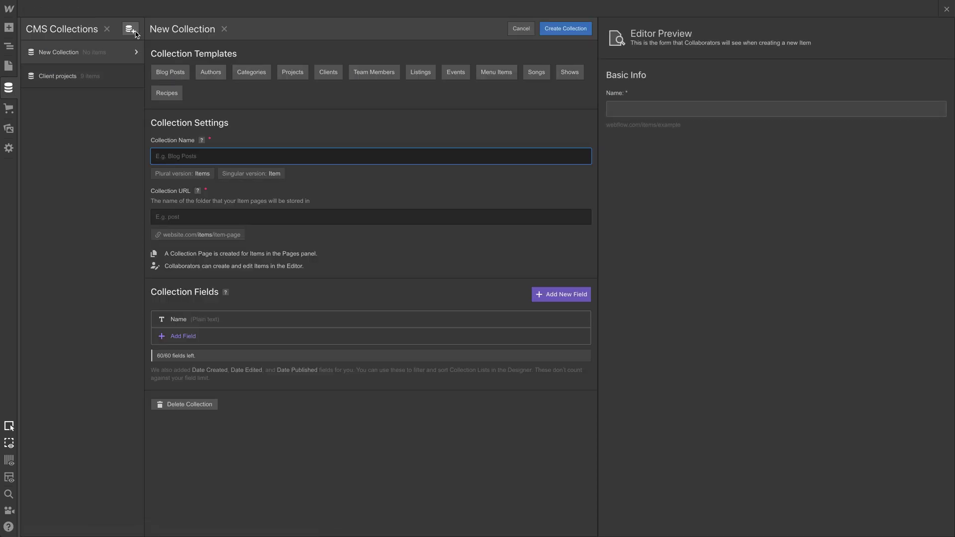
text(Team members)
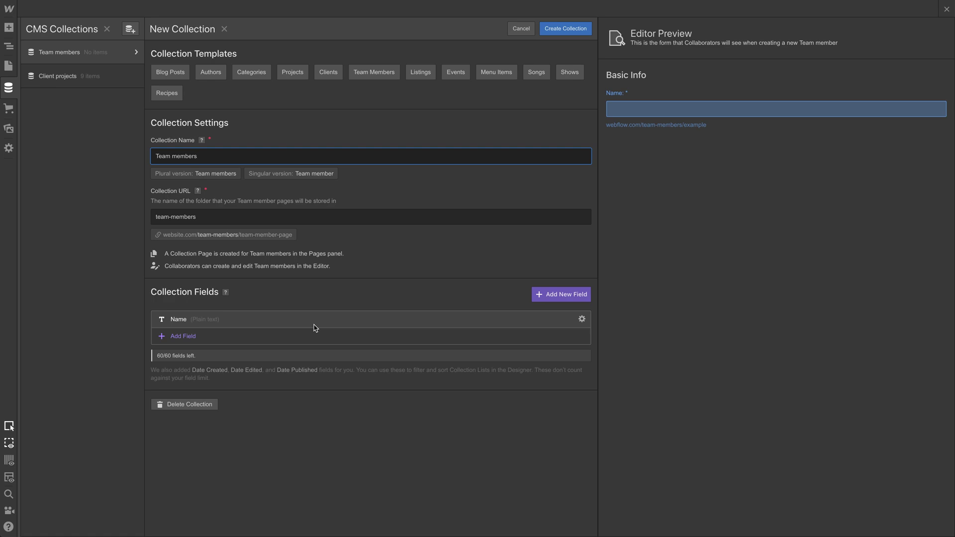
click(553, 302)
click(183, 373)
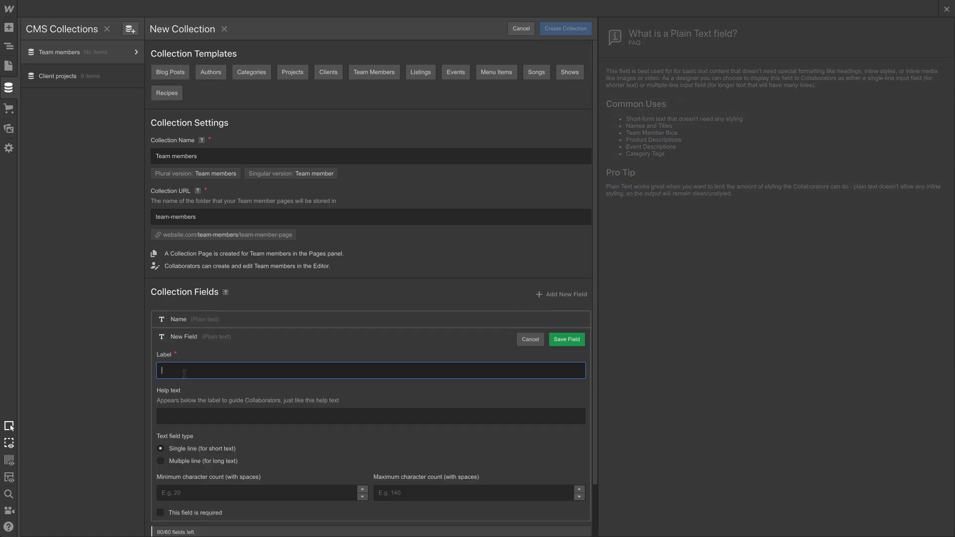
text(Title)
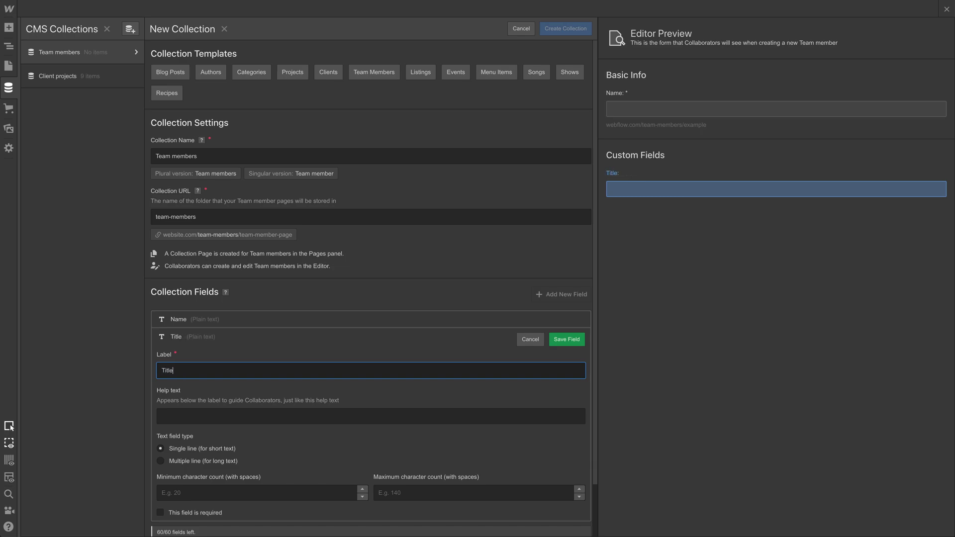
key(Return)
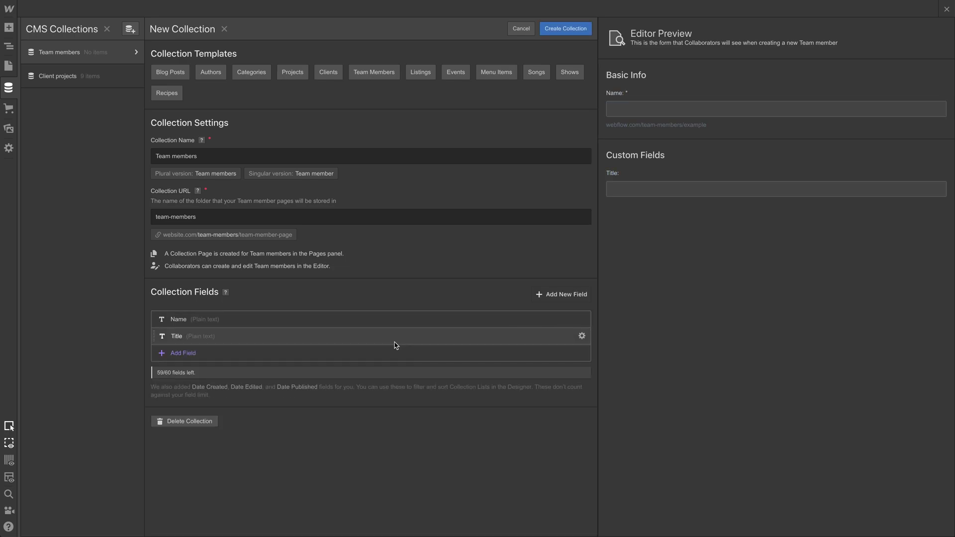
Add a second plain-text field for Team member since.
click(390, 356)
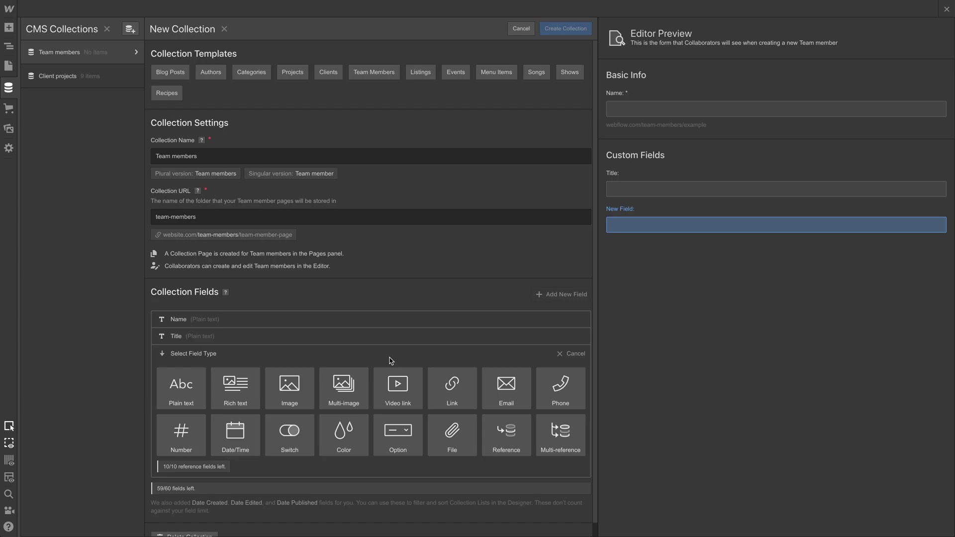
key(Escape)
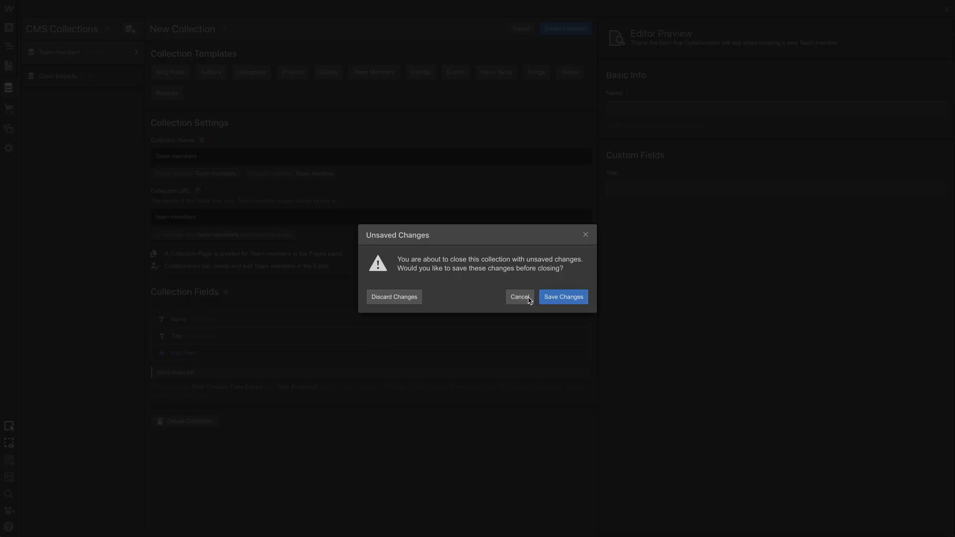
click(529, 299)
click(377, 354)
mouse_move(343, 387)
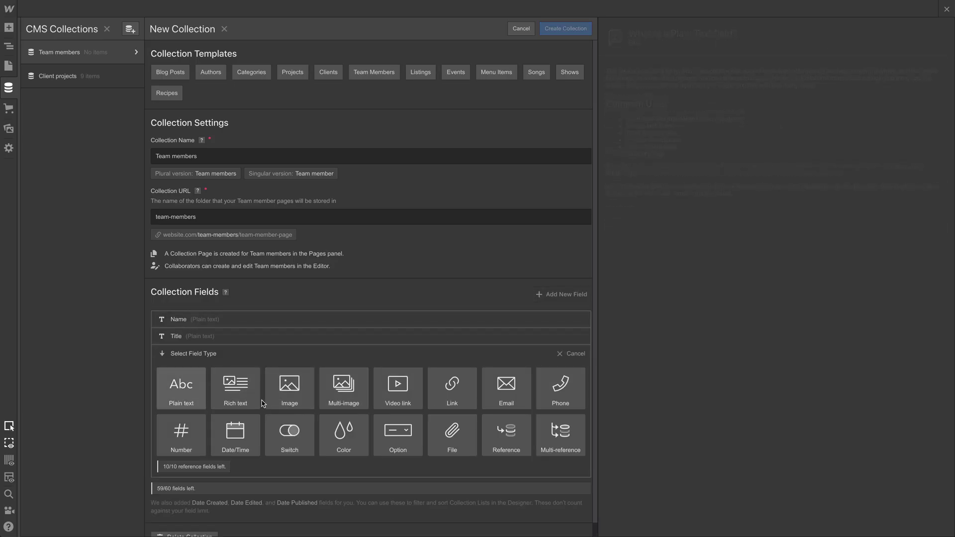
click(166, 396)
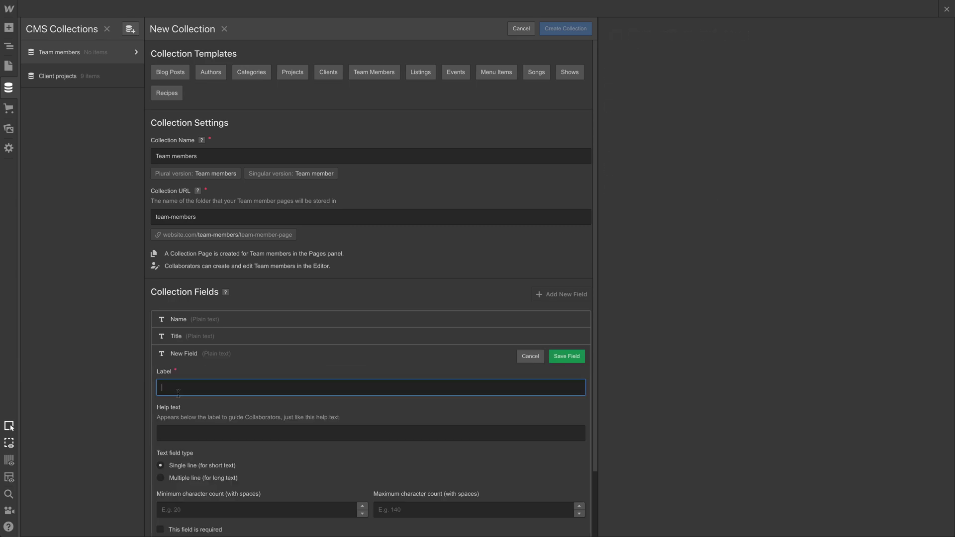
text(Team member since)
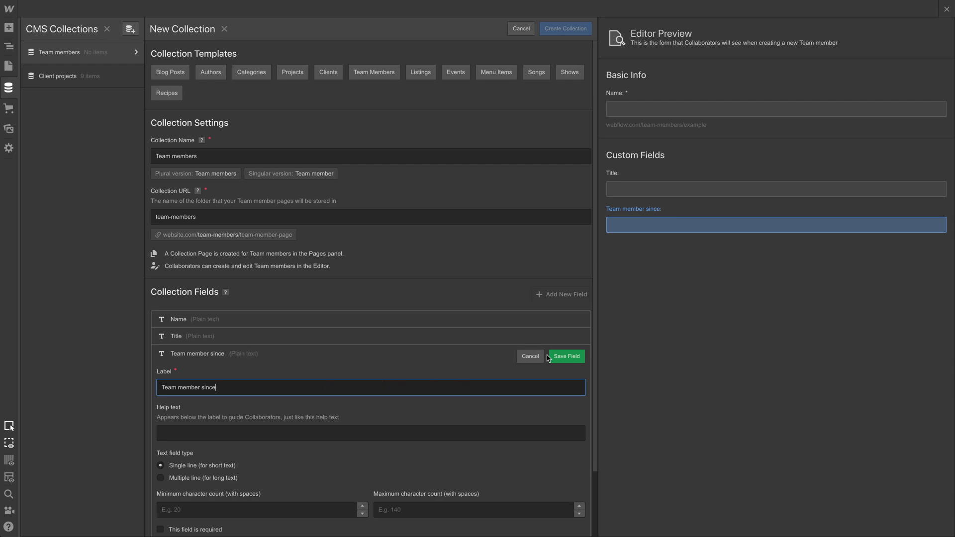
Save the Team member since field and add a rich-text Bio field.
click(558, 357)
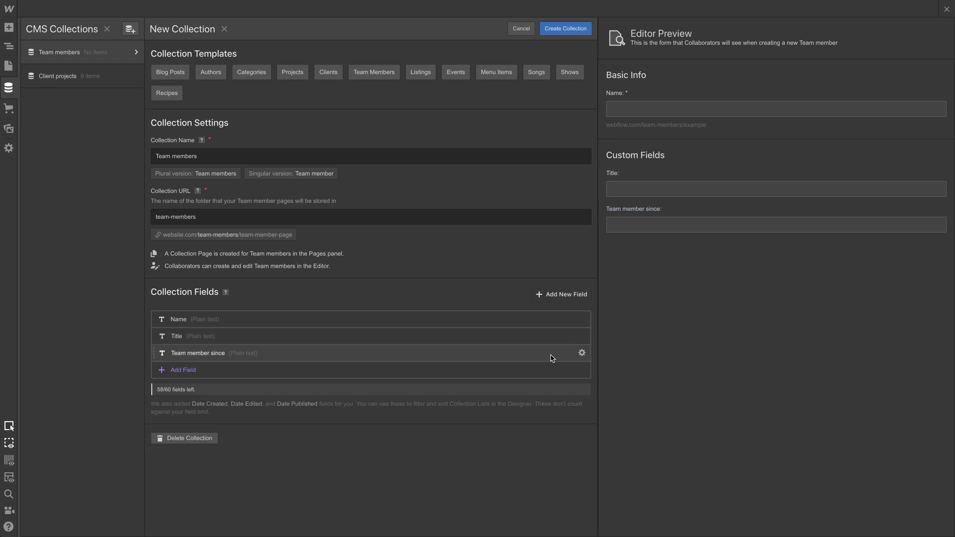
click(431, 370)
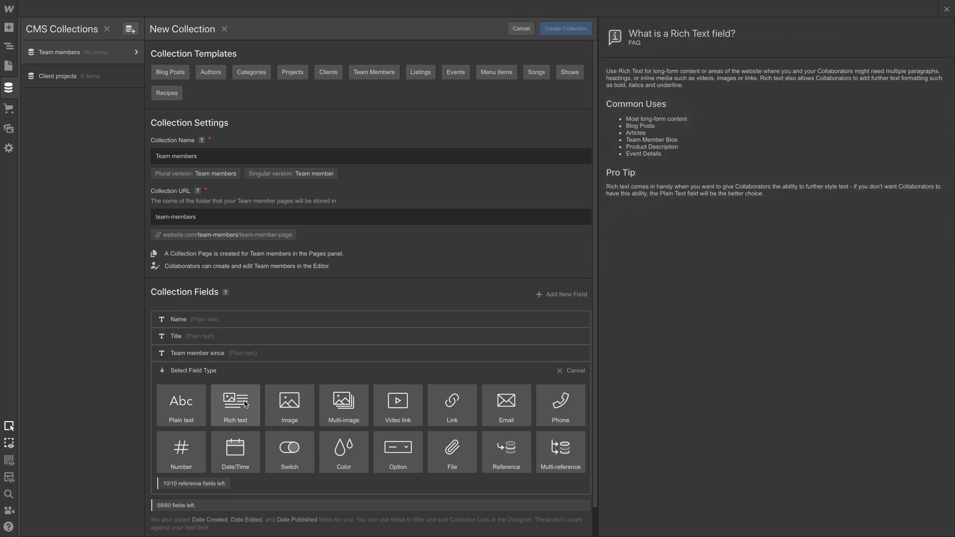
click(241, 403)
text(Bio)
key(Return)
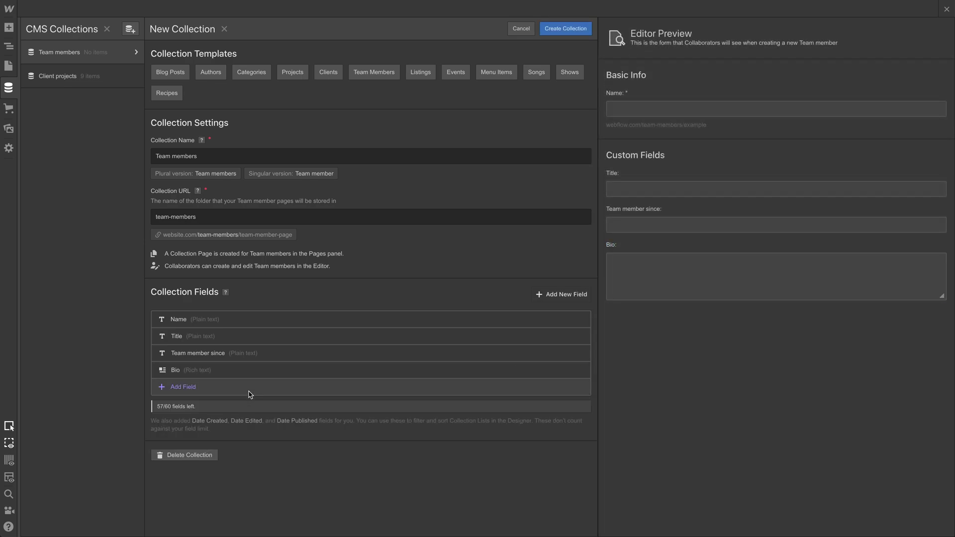
Add an image field labelled Image to the collection.
click(250, 390)
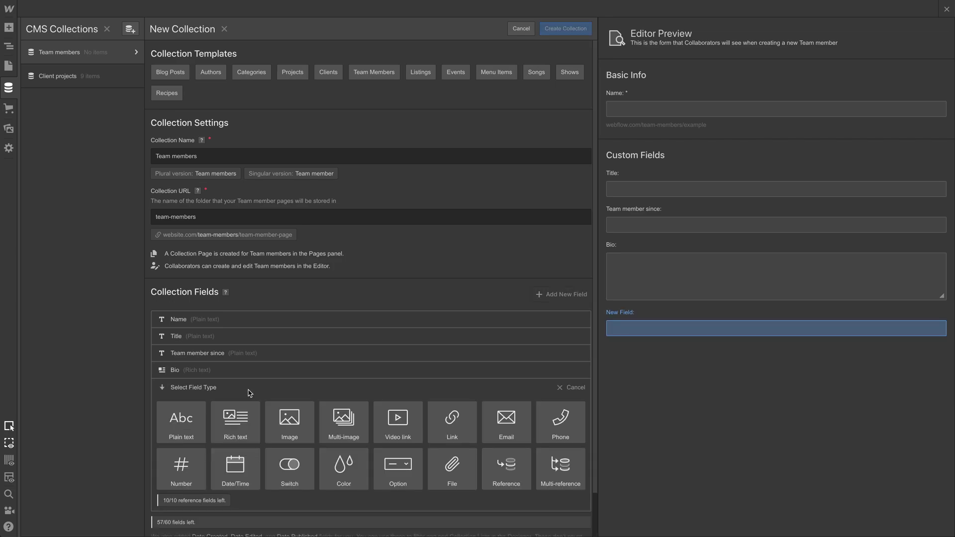
click(291, 423)
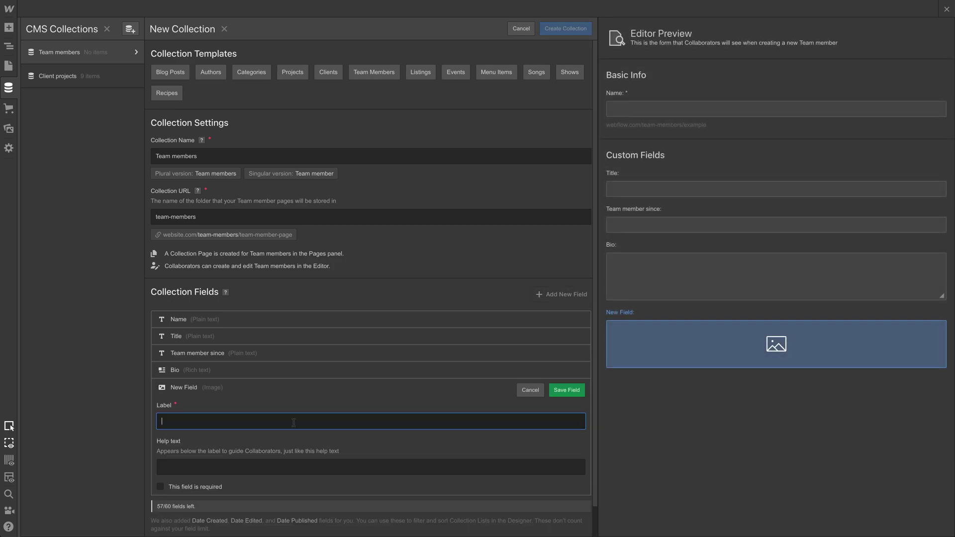
text(Image)
key(ctrl+a)
key(BackSpace)
text(Imag)
key(Return)
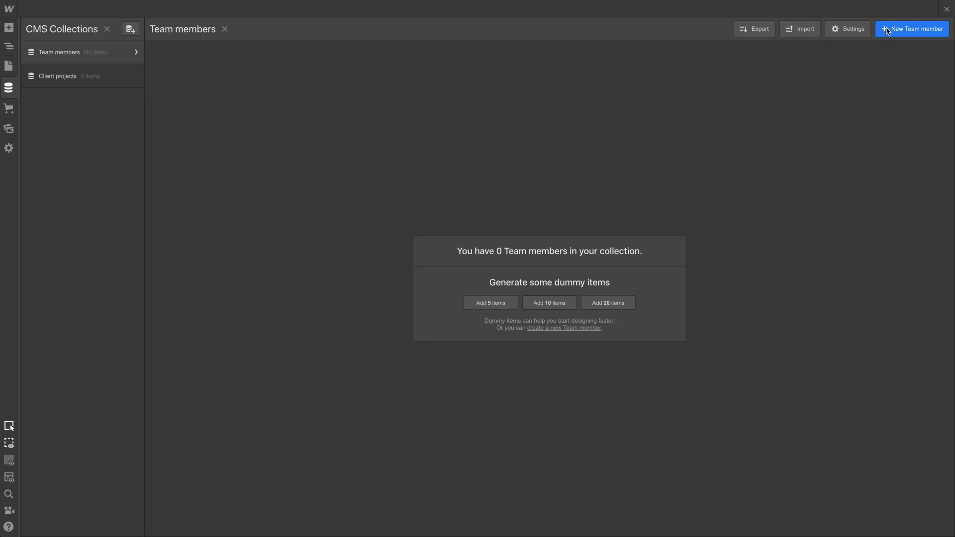
click(887, 30)
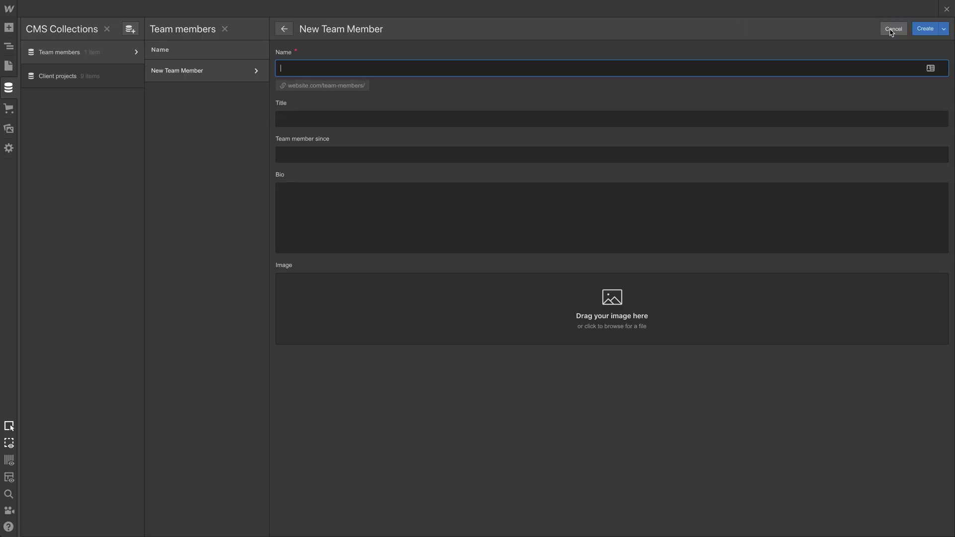
text(Rebecca Tilden)
key(Tab)
text(nt)
key(Tab)
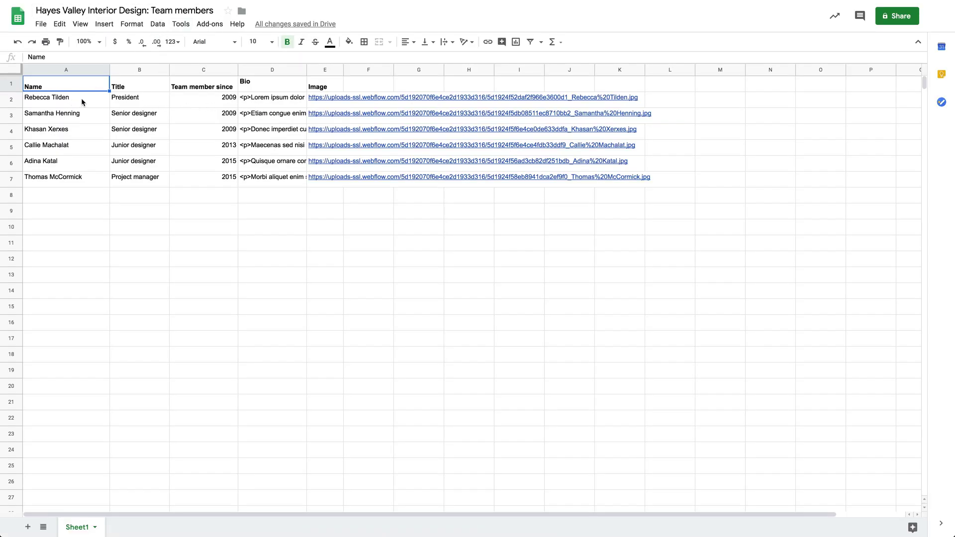
click(90, 100)
click(87, 120)
click(139, 102)
click(195, 105)
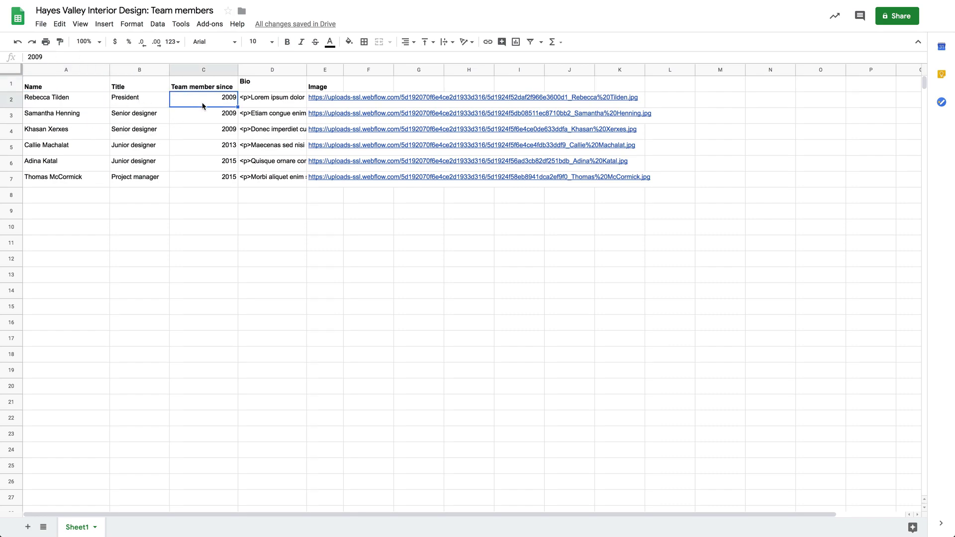
click(268, 105)
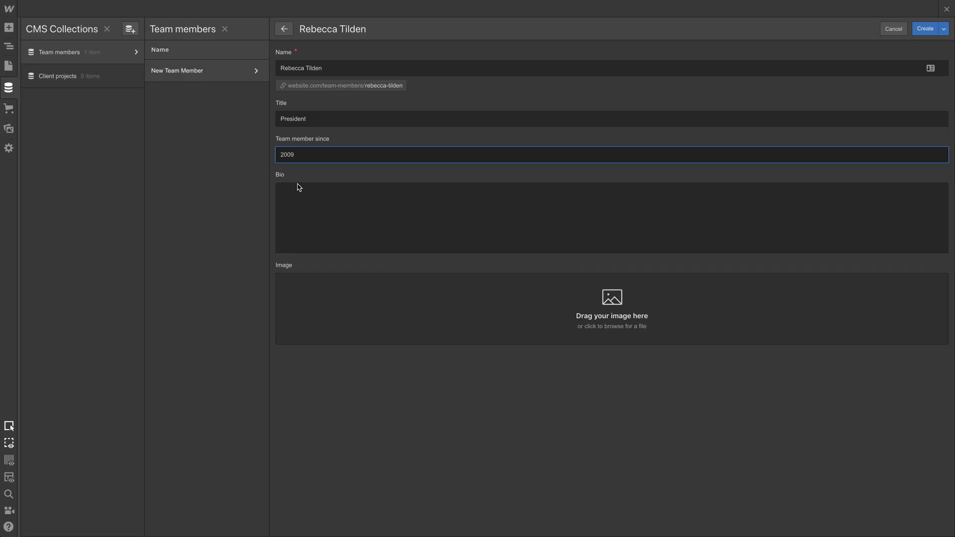
click(298, 186)
text(<p>Lorem ipsum dolor sit amet, consectetur adipiscing elit. Aliquam ultricies hendrerit nisi, et vehicula dui rhoncus eu. Quisque consequat, nisl vel tristique sollicitudin, massa neque vestibulum lorem, sit amet porta eros nisi a orci. Mauris vestibulum dui sit amet scelerisque dictum. Donec scelerisque, justo commodo cursus aliquet, nibh velit efficitur mi, in posuere risus magna placerat nunc.</p><p>Pellentesque tempus condimentum ante lobortis hendrerit. Nunc et efficitur risus. Vestibulum sit amet feugiat nulla. Fusce fringilla venenatis magna, at malesuada lorem placerat nec. Vivamus eleifend tempor sapien, in imperdiet massa laoreet auctor. Vivamus elit erat, auctor nec rutrum et, sagittis vel purus. Suspendisse sit amet sodales eros. </p><p>Etiam congue enim id odio mattis, id consectetur mauris pretium. Donec non quam vitae libero faucibus convallis at a tellus. Ut commodo rutrum dui a euismod.</p>)
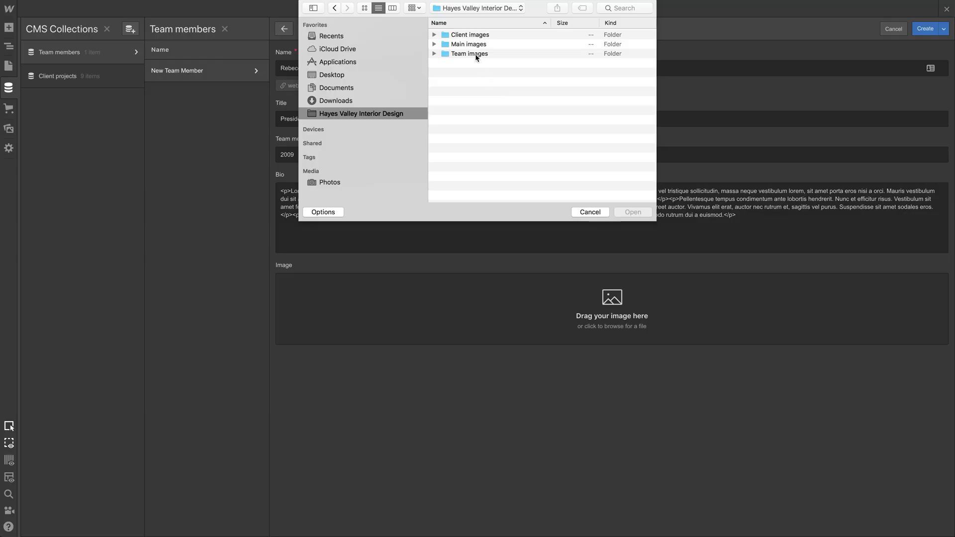
double_click(475, 53)
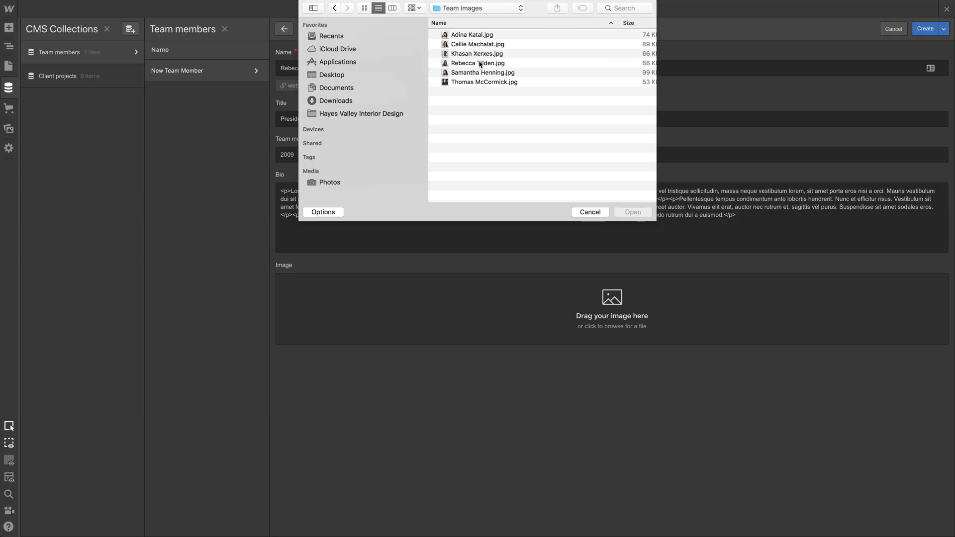
double_click(480, 64)
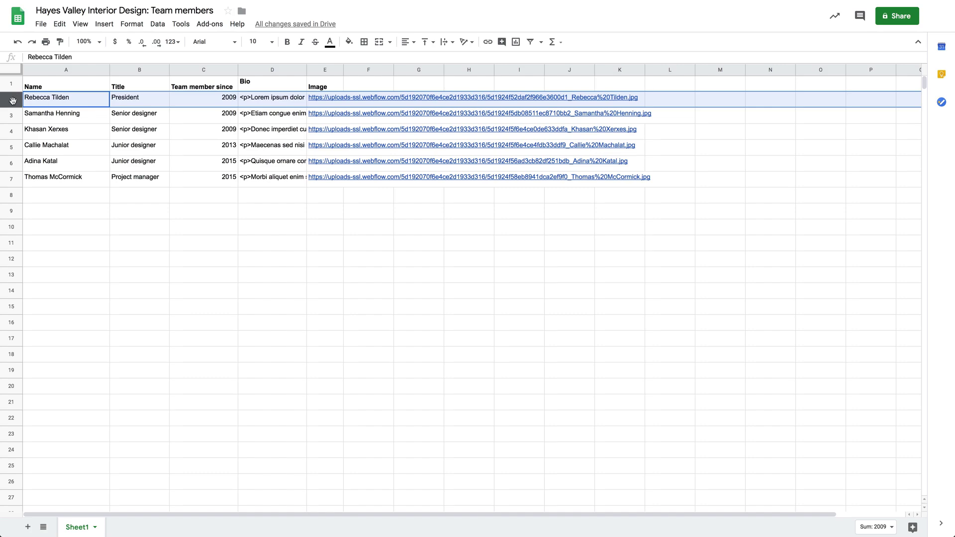
right_click(12, 99)
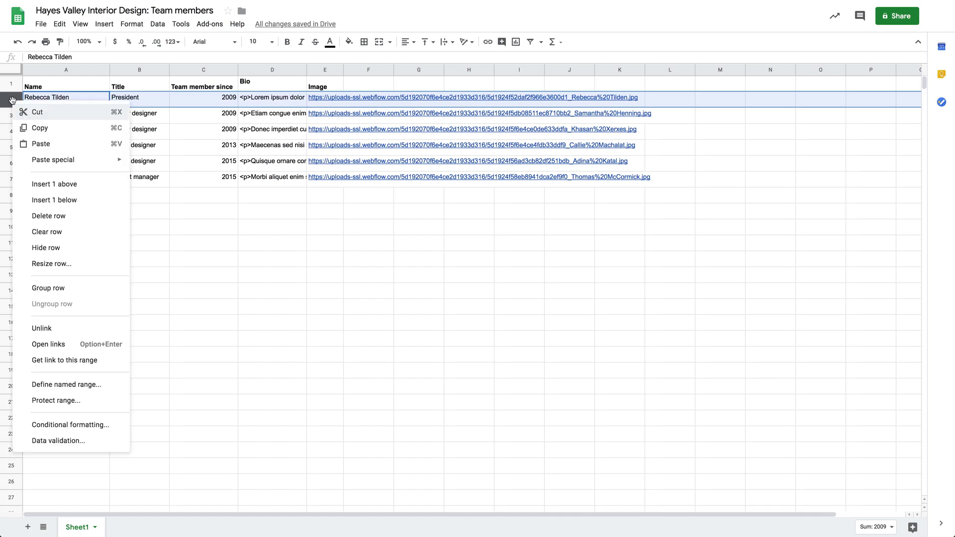
click(55, 215)
click(41, 24)
mouse_move(71, 138)
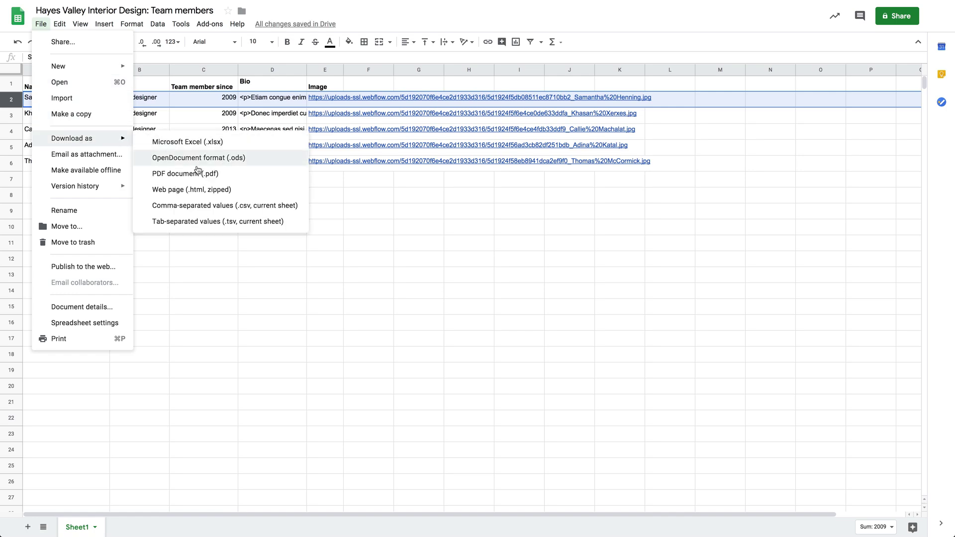
click(217, 205)
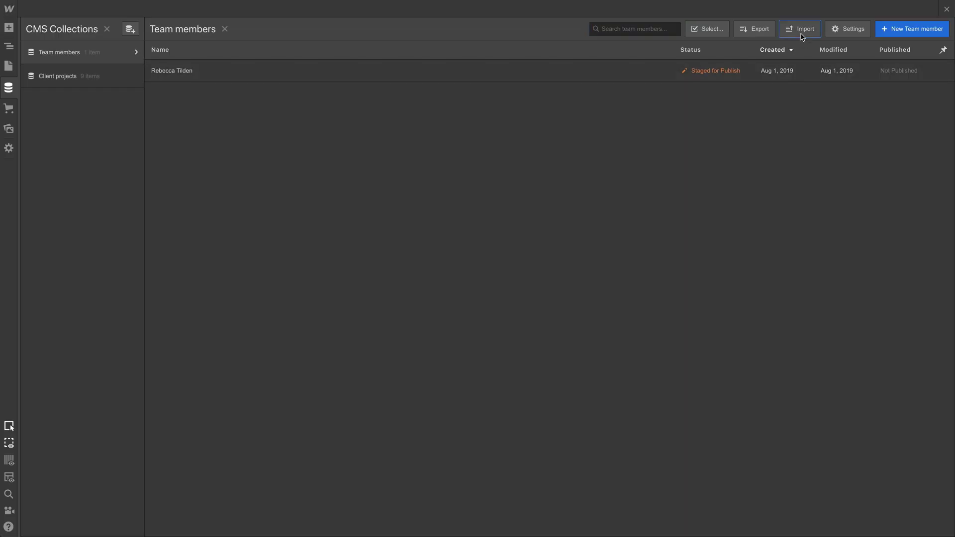
Start a collection import and upload the team members CSV file.
click(801, 33)
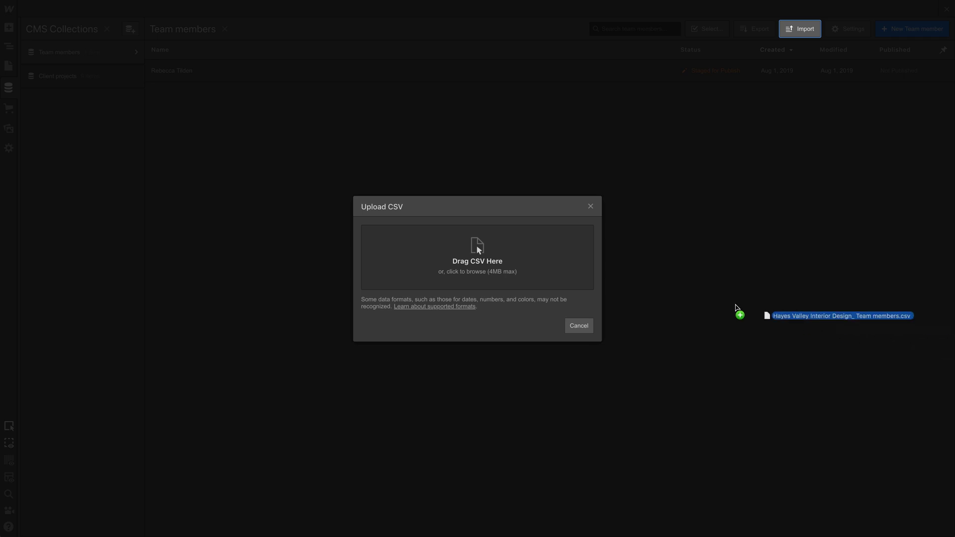
drag(711, 304, 476, 249)
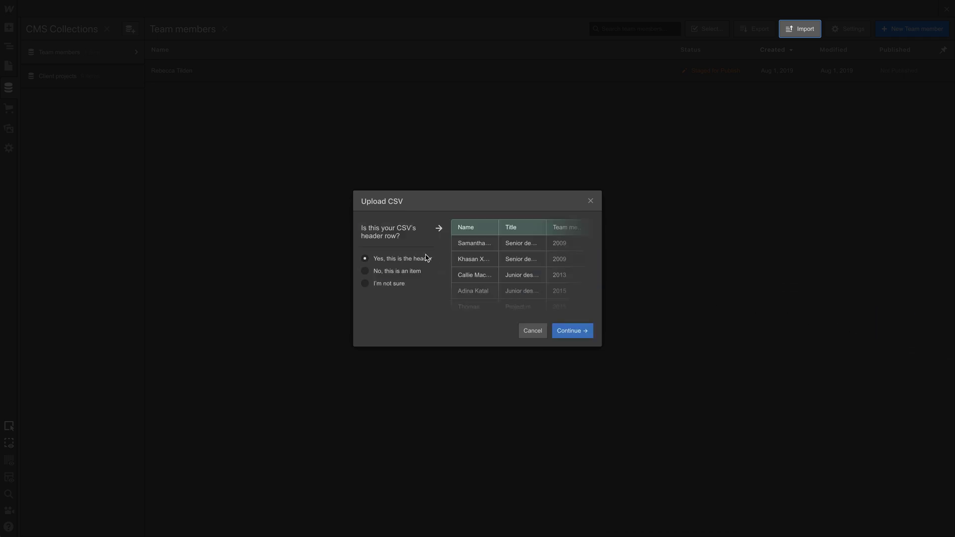
Confirm the header row and map the Name column to the existing Name field.
click(572, 330)
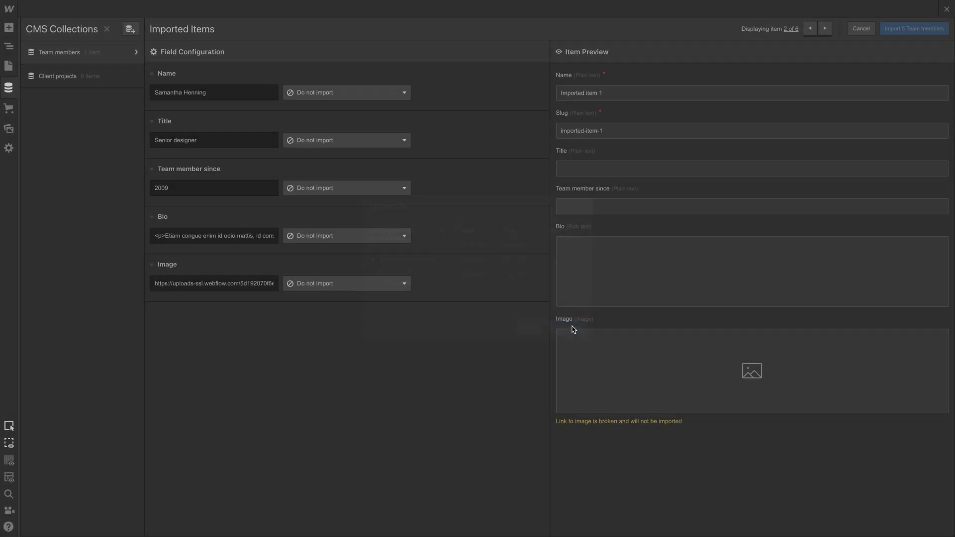
click(320, 98)
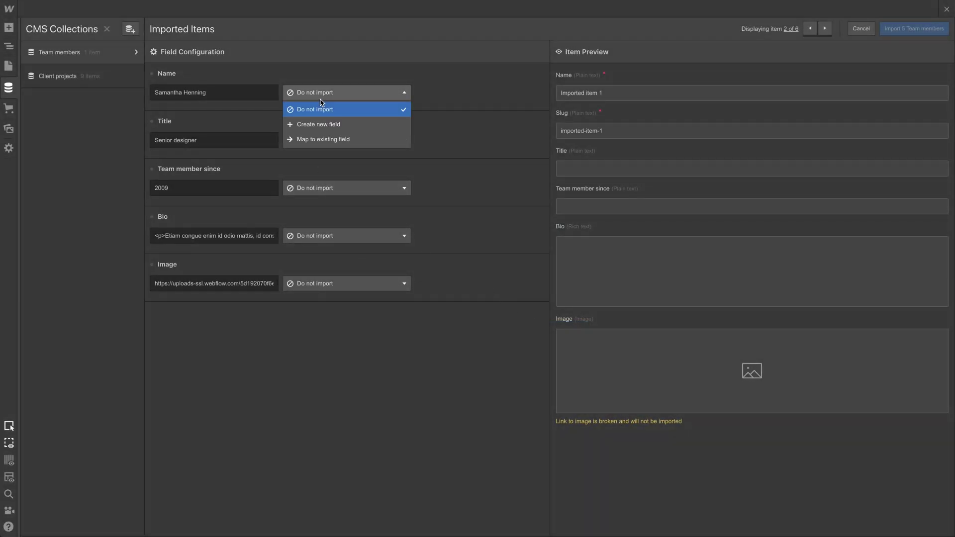
click(327, 136)
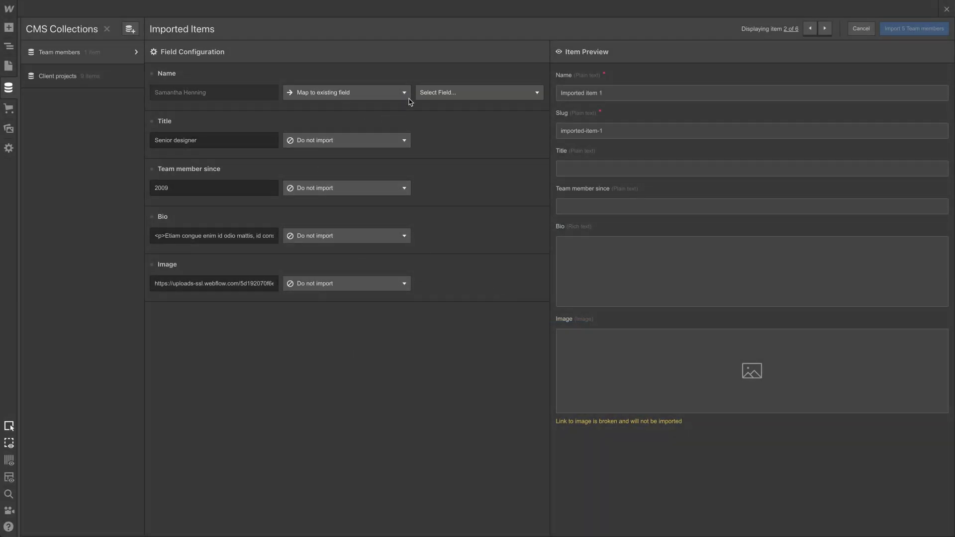
click(437, 92)
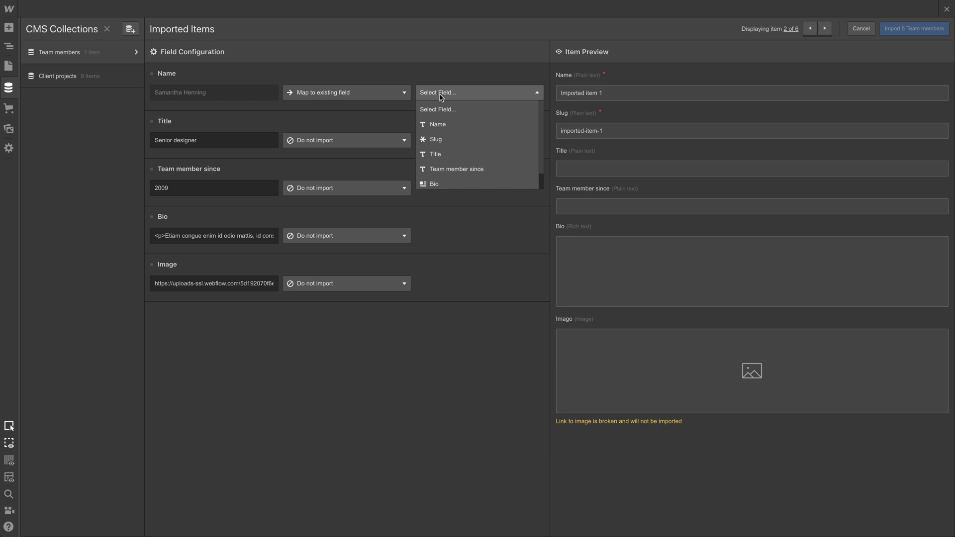
click(454, 125)
Map the Title and Team member since columns to their matching existing fields.
click(374, 145)
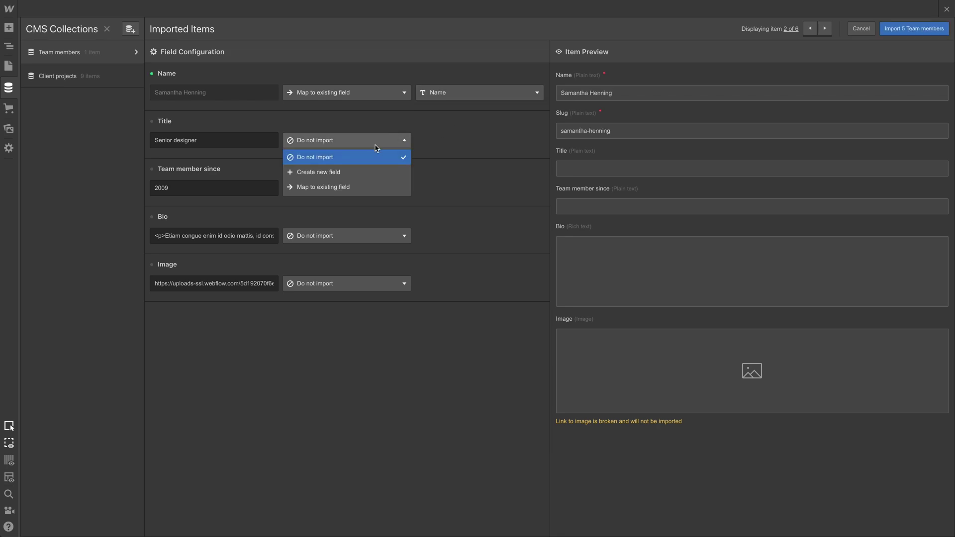
click(375, 187)
click(432, 141)
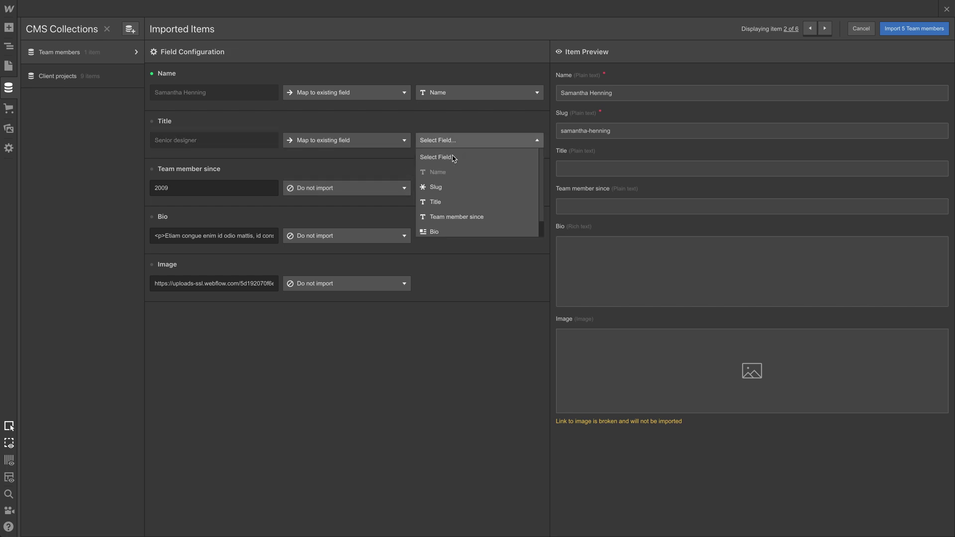
click(452, 201)
click(377, 188)
click(377, 235)
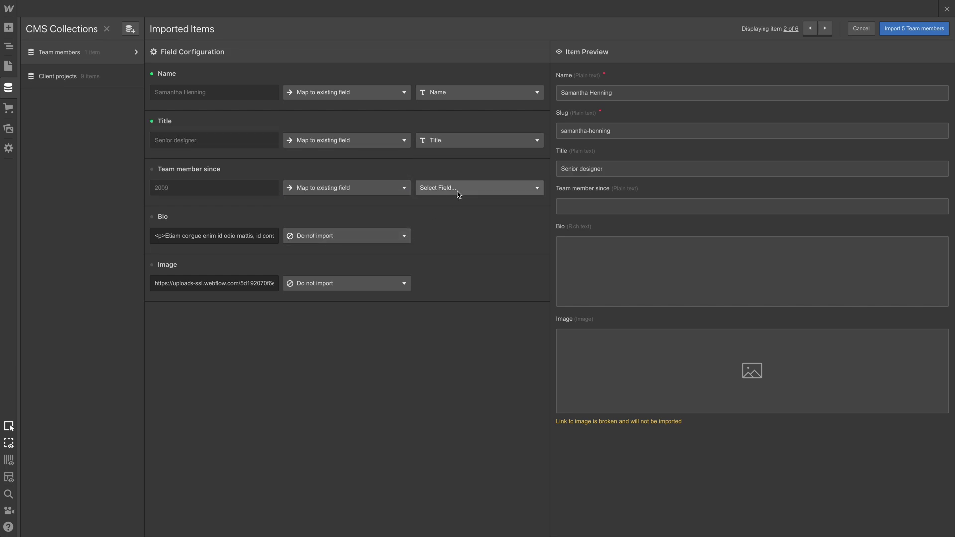
click(455, 188)
click(476, 266)
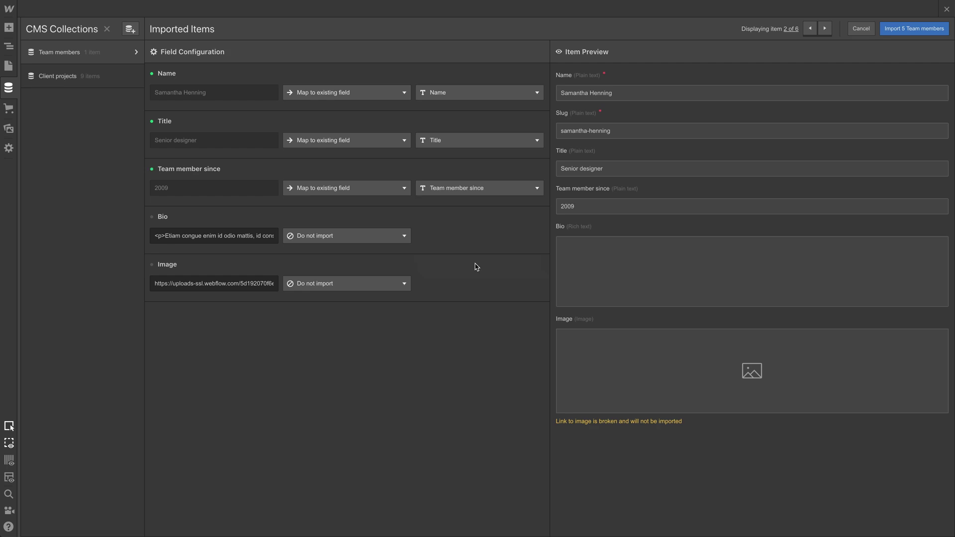
Map the Bio and Image columns to the existing Bio and Image fields.
click(365, 240)
click(353, 278)
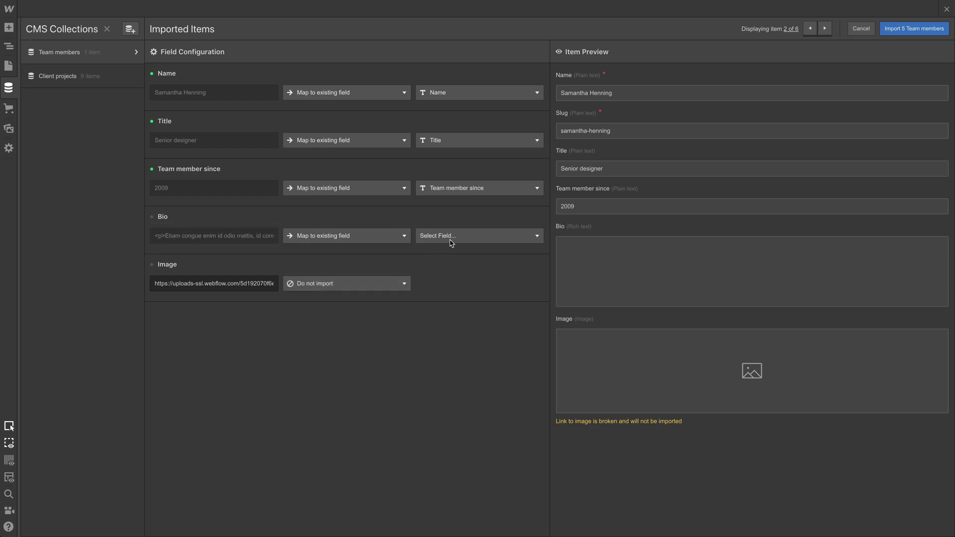
click(452, 238)
click(455, 326)
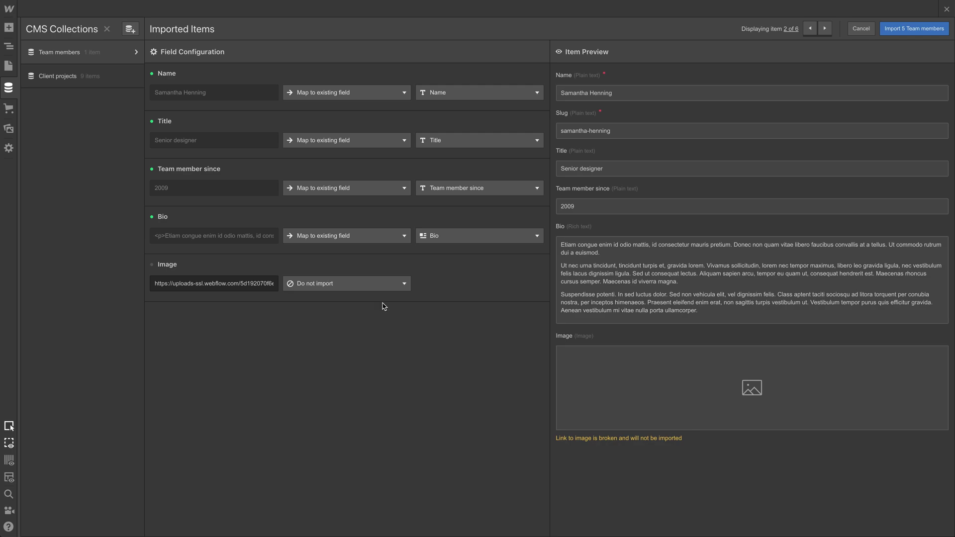
click(367, 287)
click(366, 329)
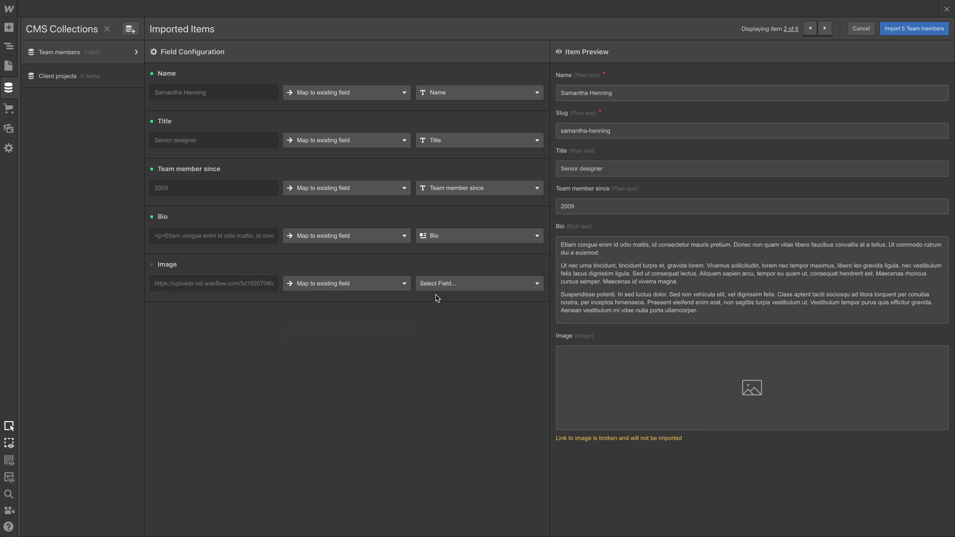
click(452, 284)
scroll(467, 343, down, 1)
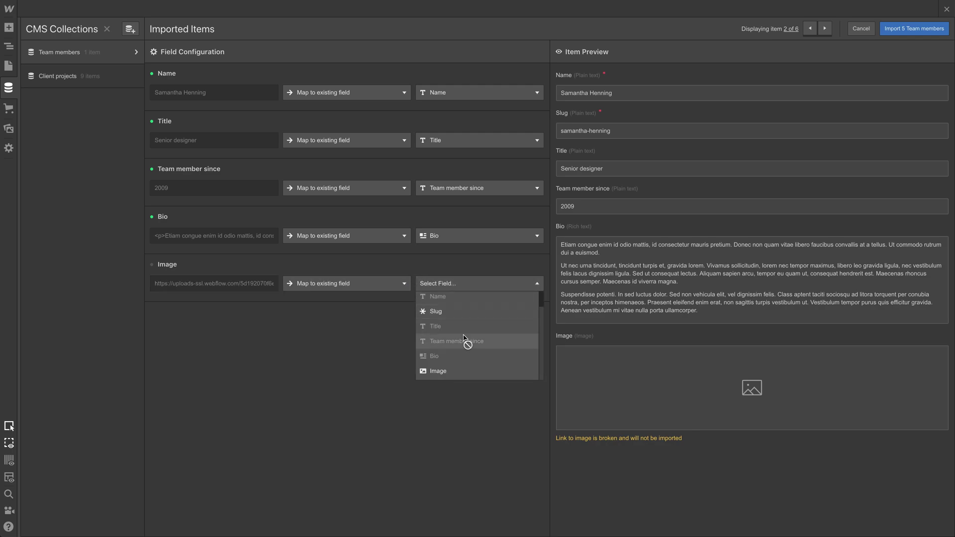
click(453, 371)
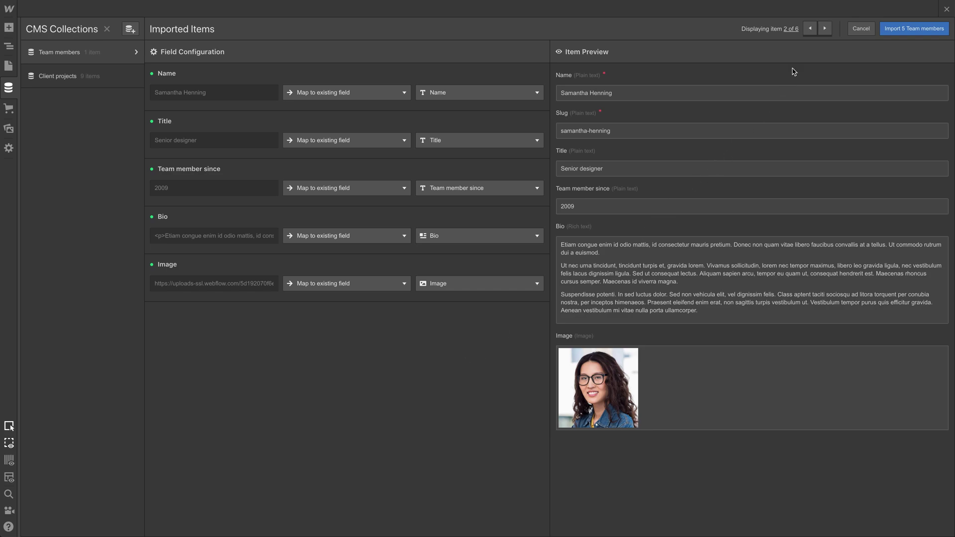
Preview the imported members, import all five Team members, and dismiss the completion dialog.
click(824, 29)
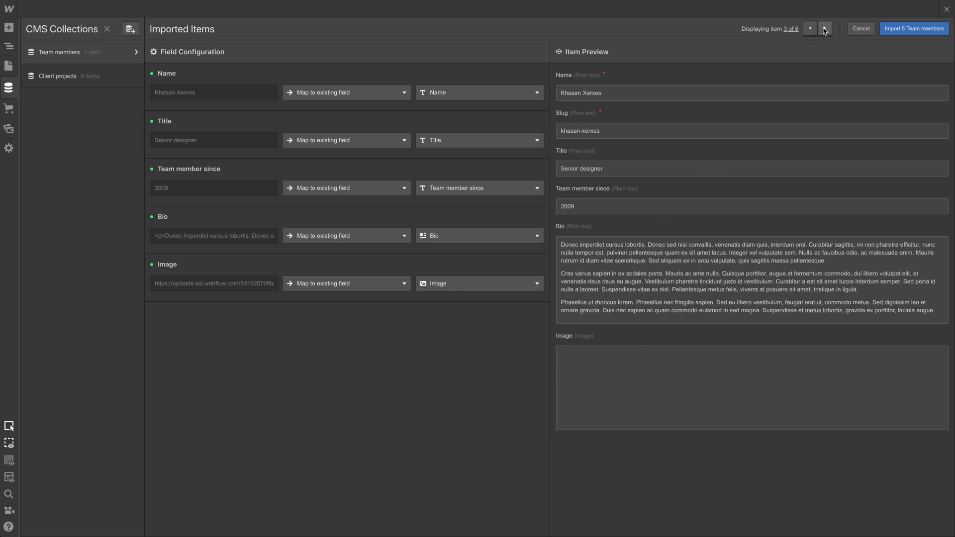
click(824, 30)
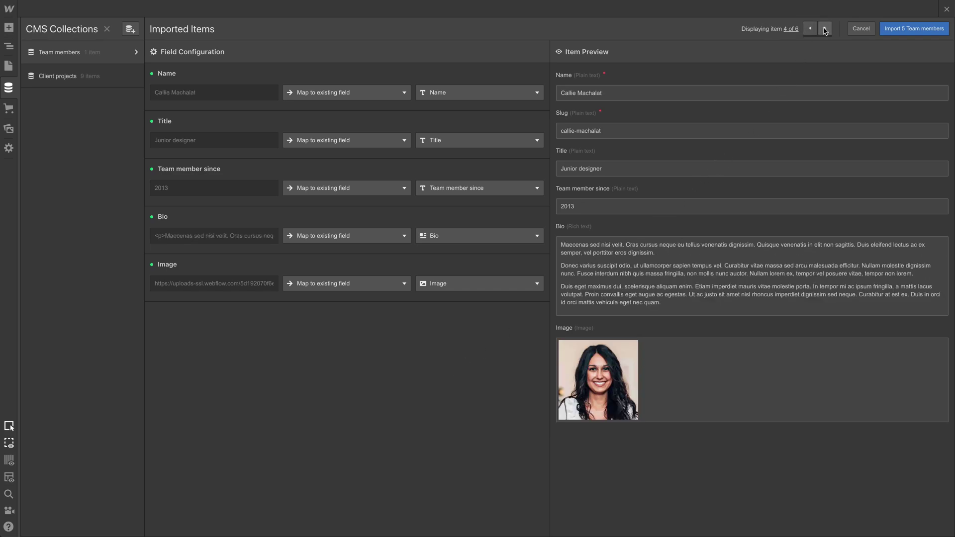
click(824, 30)
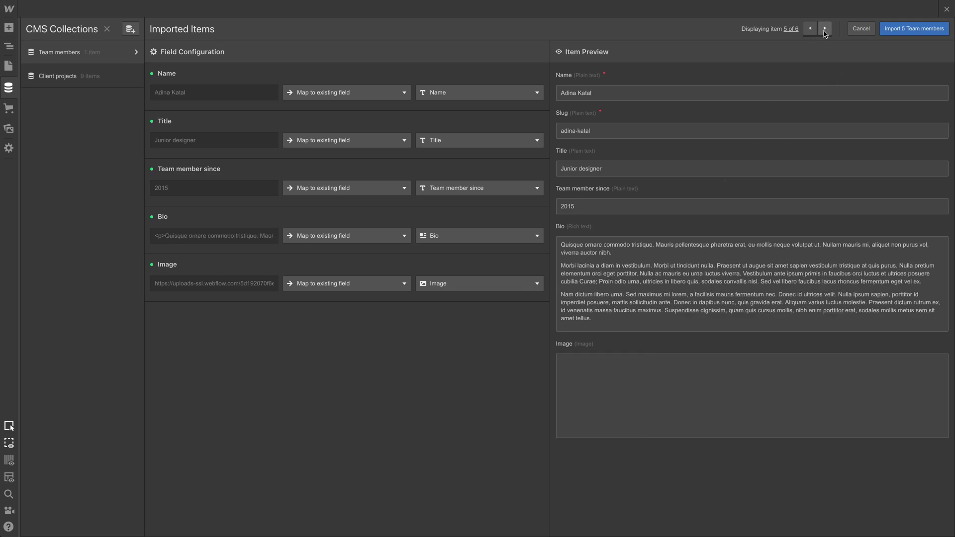
click(825, 31)
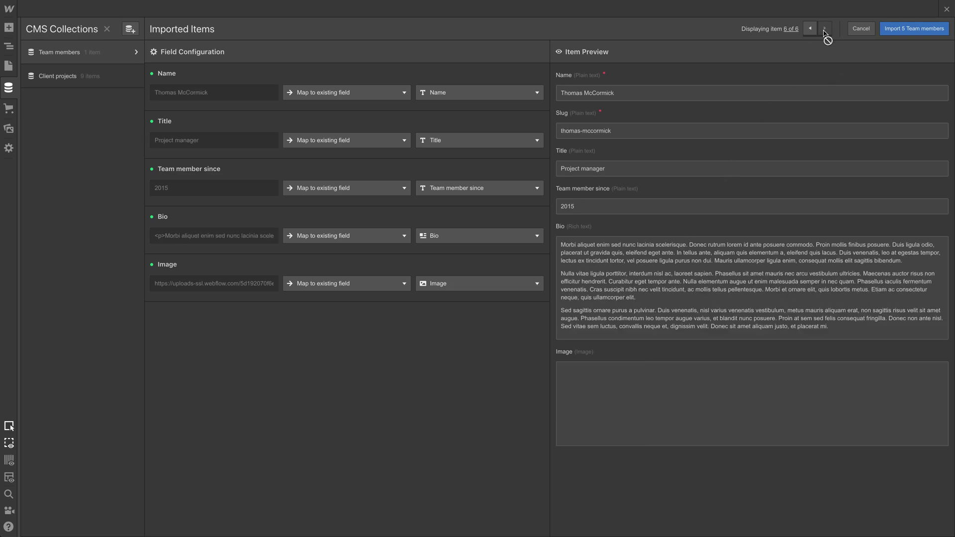
click(816, 32)
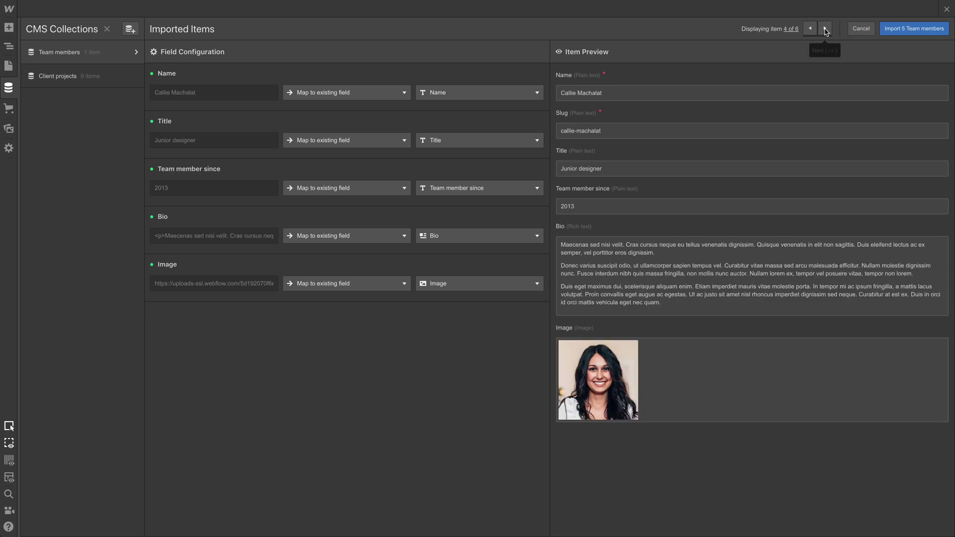
click(824, 30)
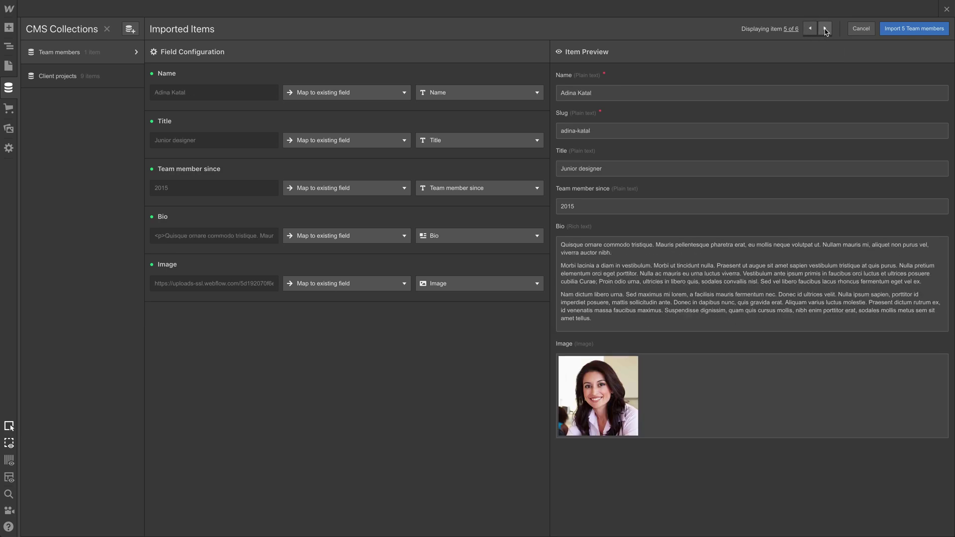
click(913, 29)
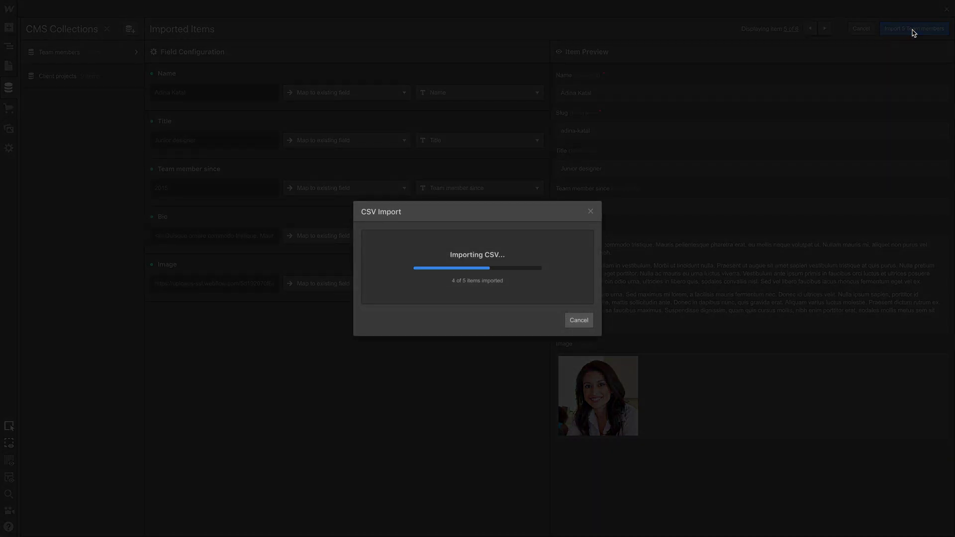
click(584, 321)
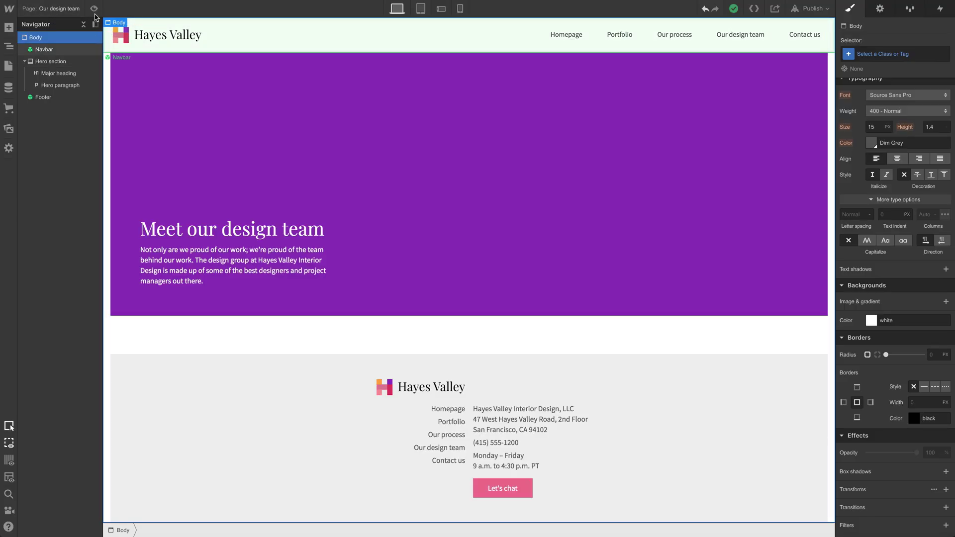
Rename the Portfolio client projects grid class to 'Default grid', then reopen Our design team.
click(78, 12)
mouse_move(74, 100)
click(97, 104)
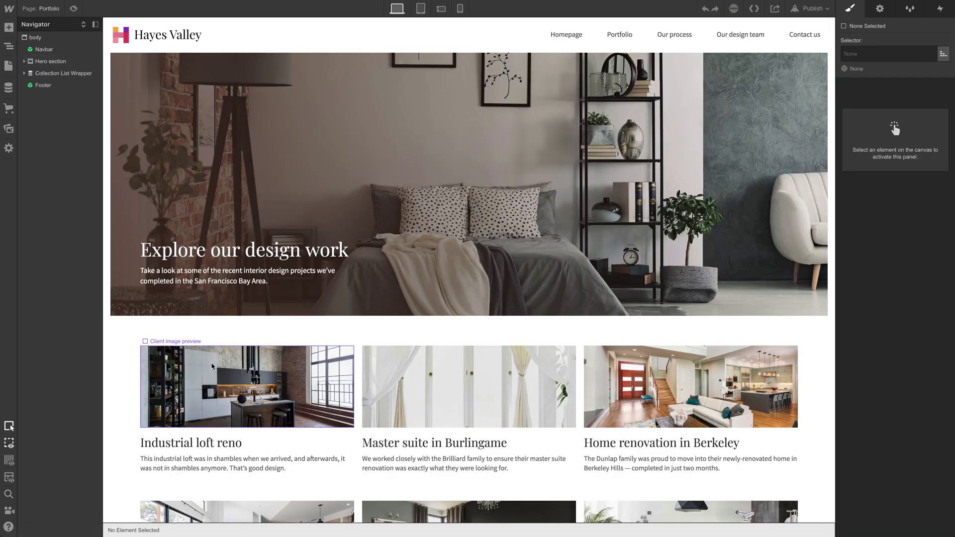
click(136, 338)
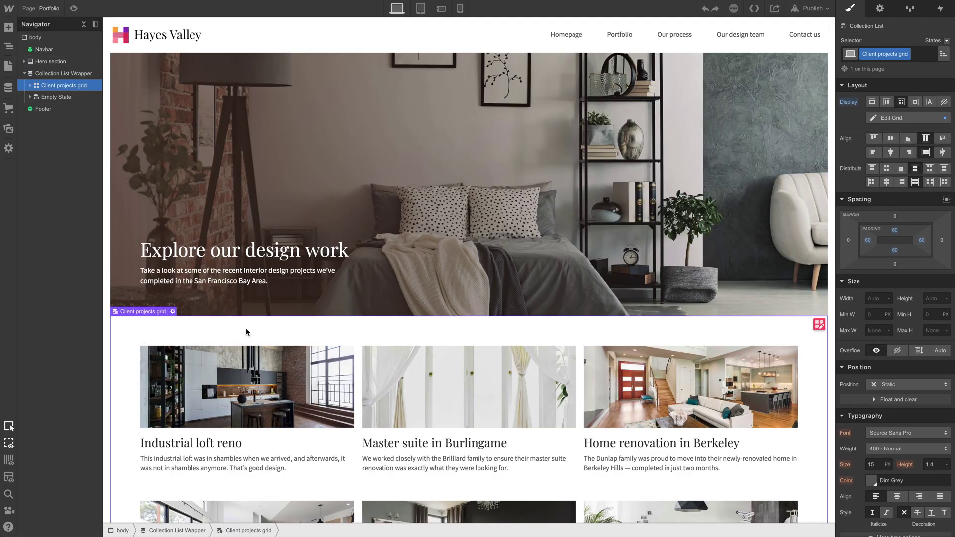
double_click(866, 56)
text(Del)
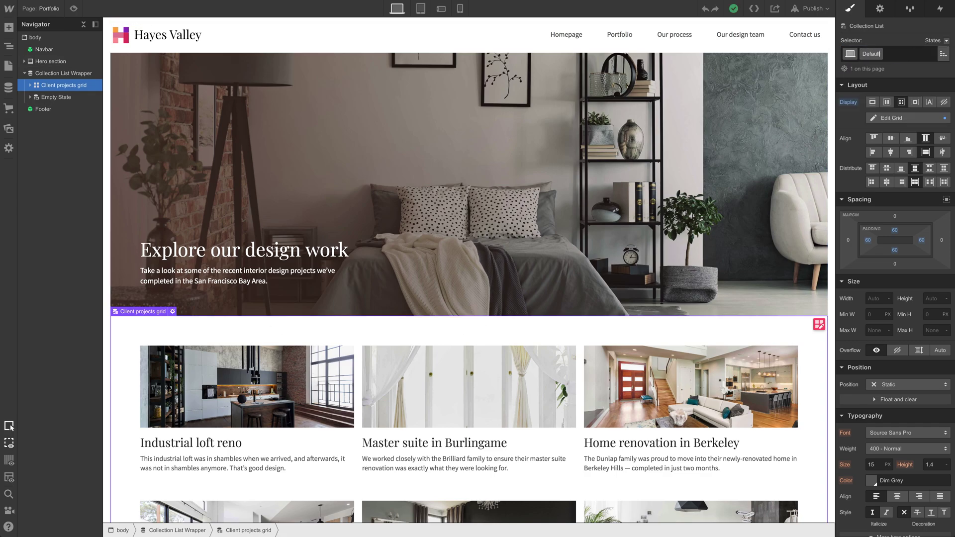
text(grid)
key(Return)
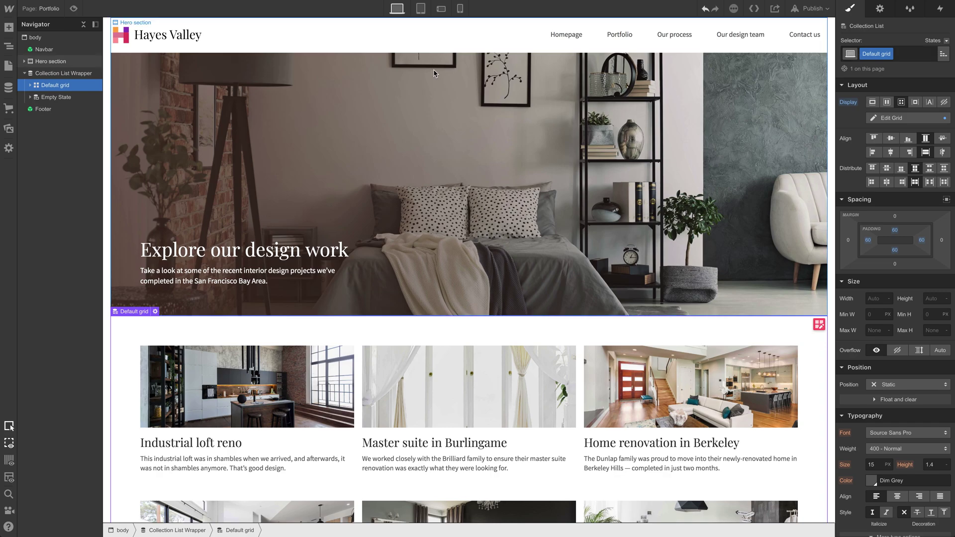
click(41, 8)
mouse_move(60, 131)
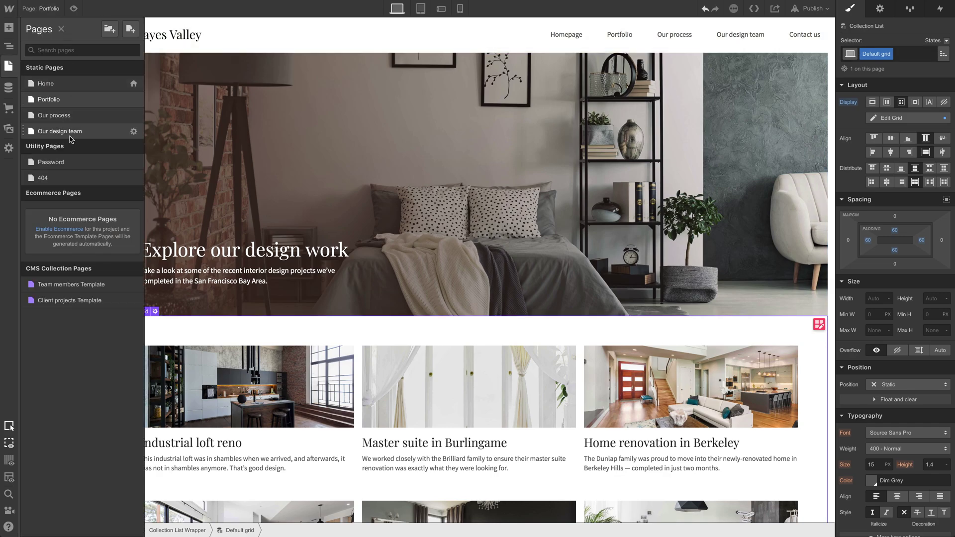
click(71, 137)
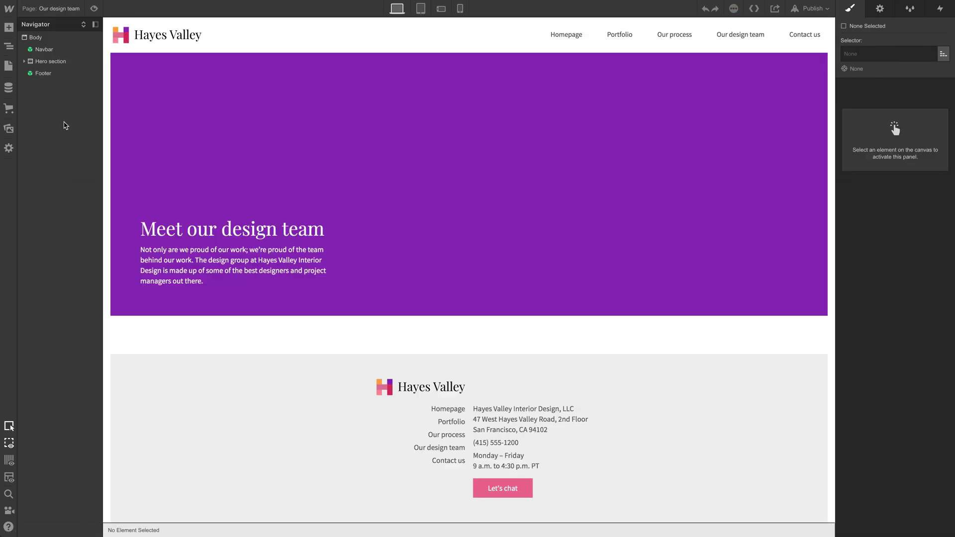
Place a Collection List below the hero, sourced from Team members, and select its inner list.
click(9, 29)
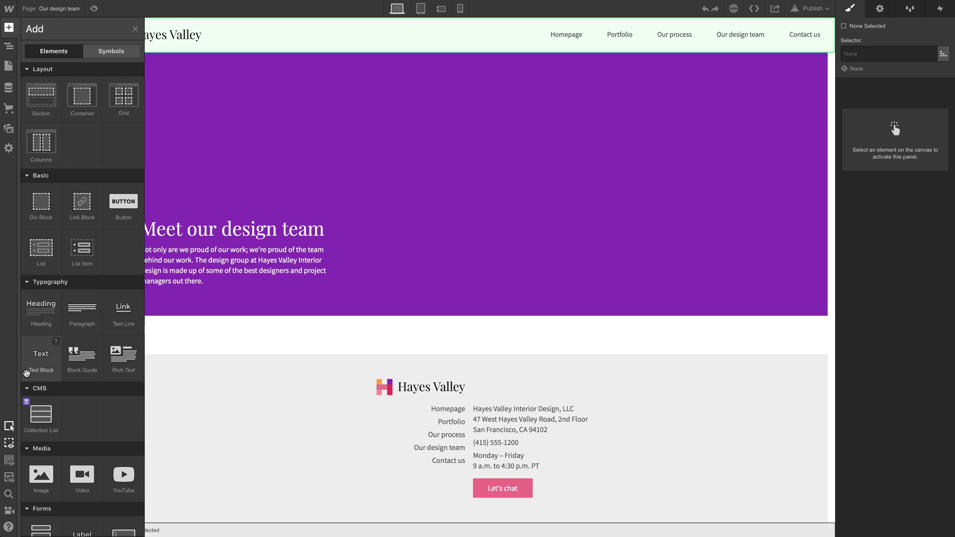
mouse_move(41, 414)
mouse_down()
mouse_move(174, 329)
mouse_move(214, 340)
mouse_up()
click(181, 459)
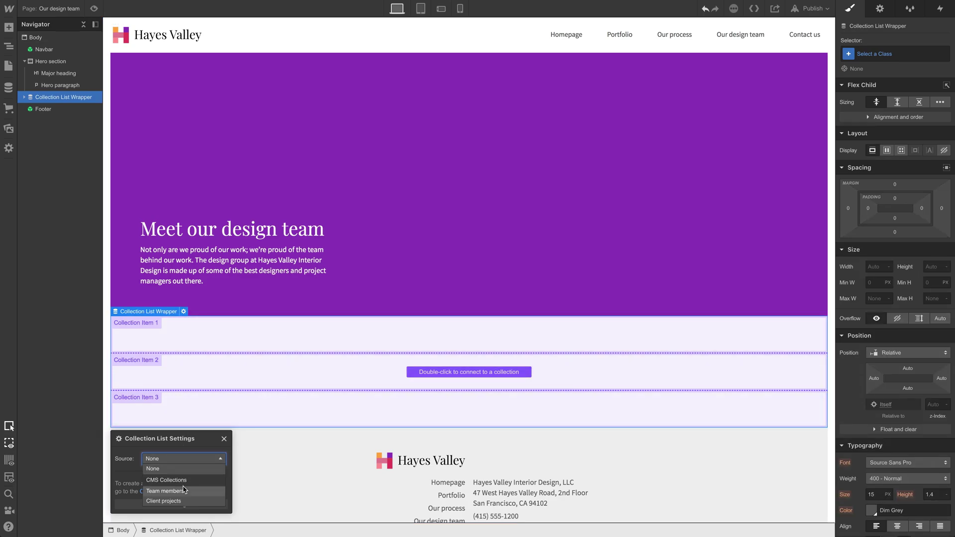
click(183, 491)
scroll(314, 401, down, 4)
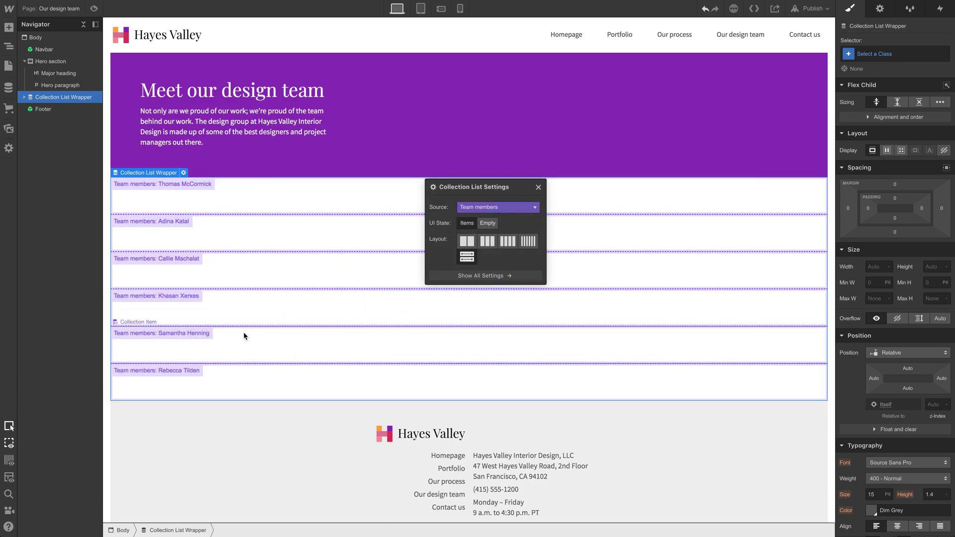
click(539, 188)
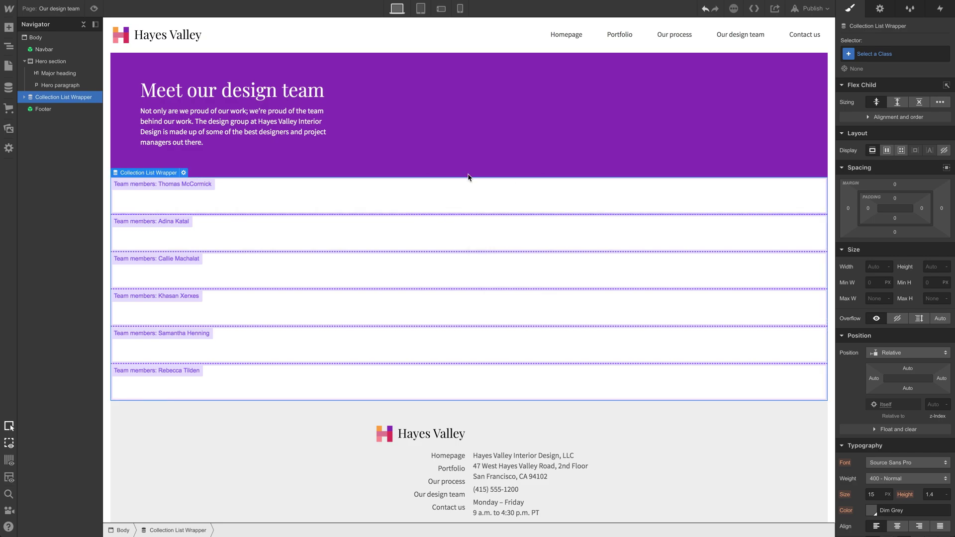
click(26, 97)
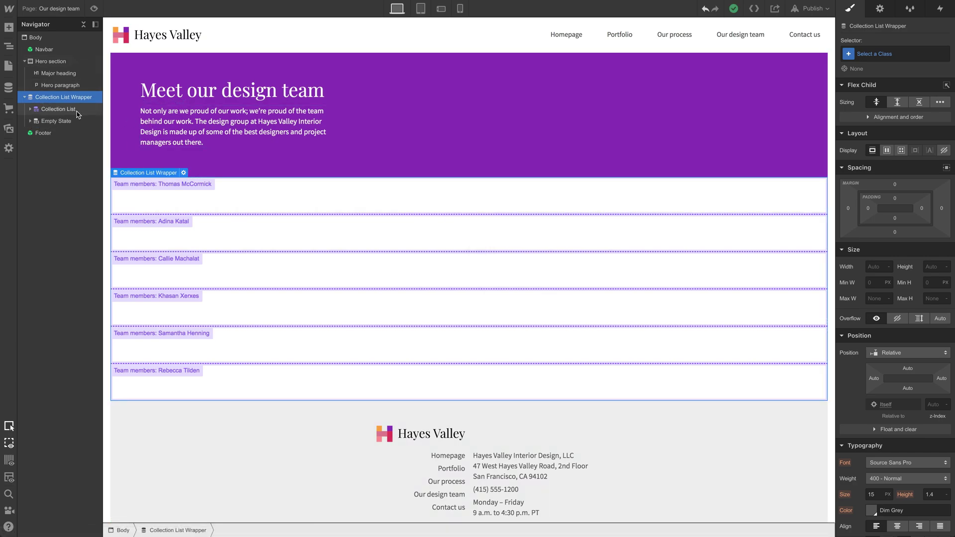
click(77, 112)
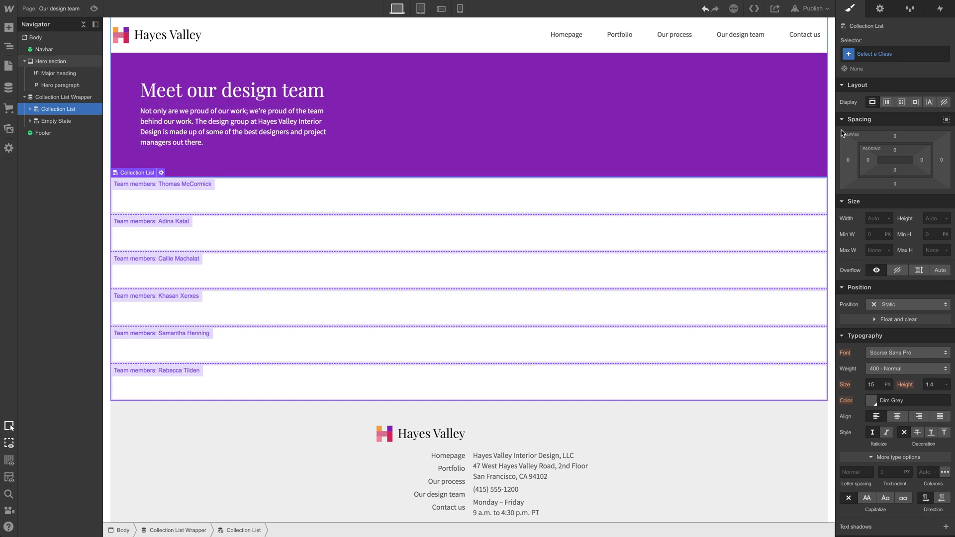
Apply the existing Default grid class to the team collection list.
click(894, 56)
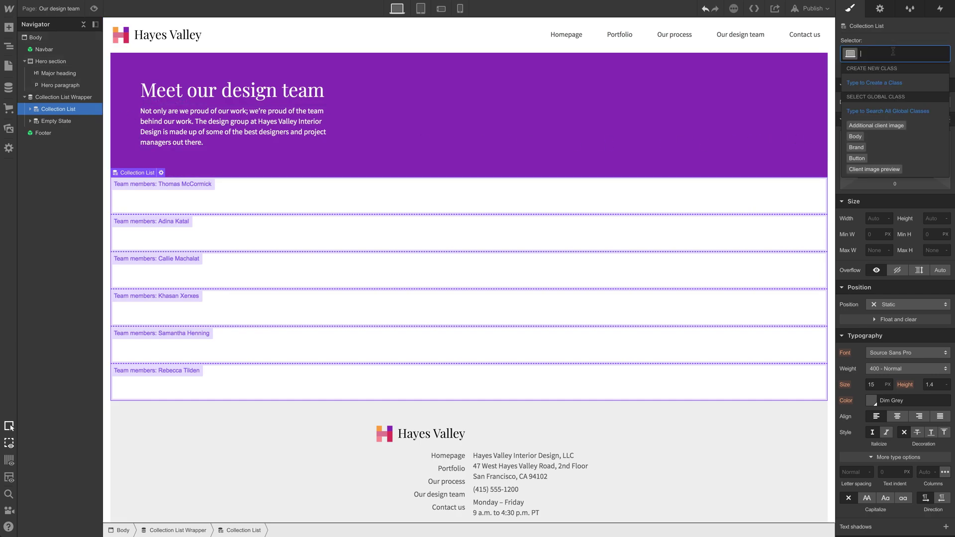
text(defau)
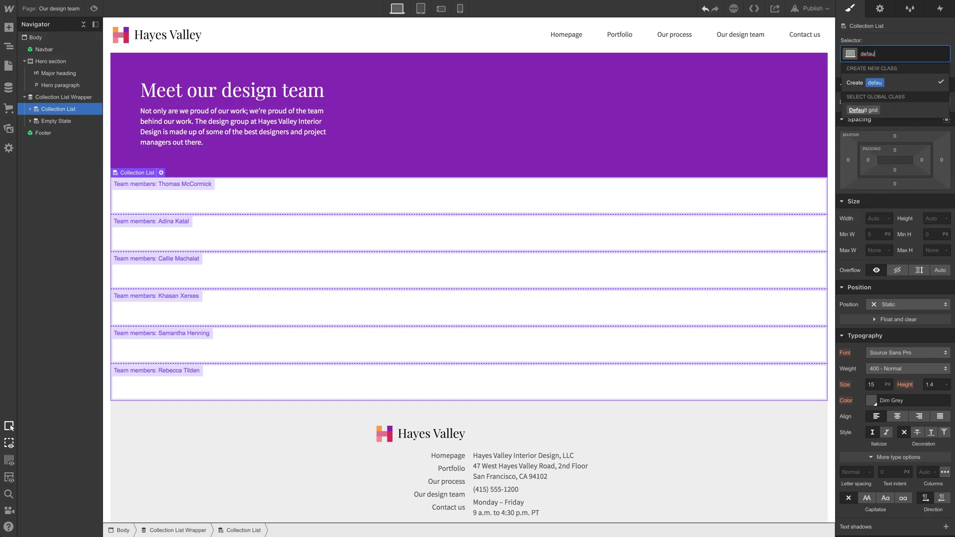
key(Down)
key(Return)
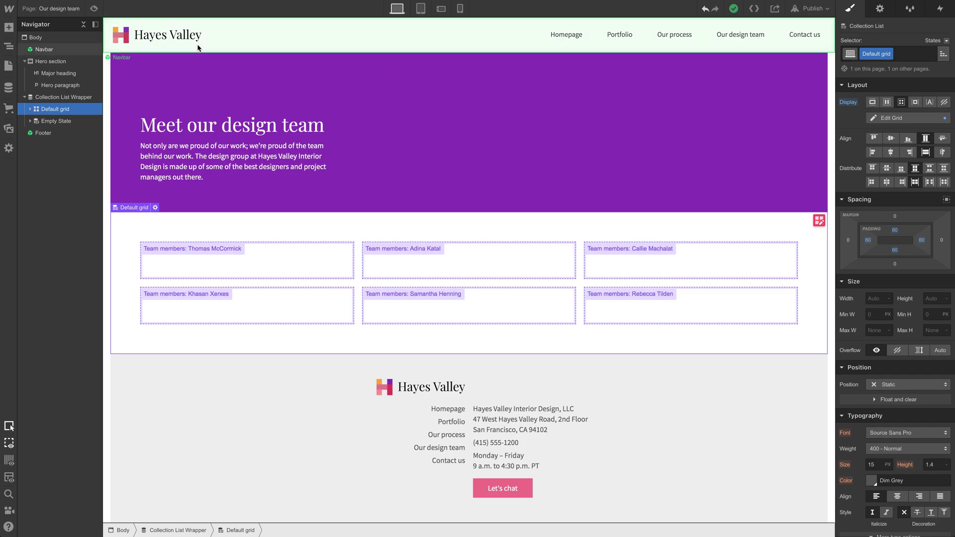
Add a 'Team member image' div to the first card with a background image layer.
click(9, 28)
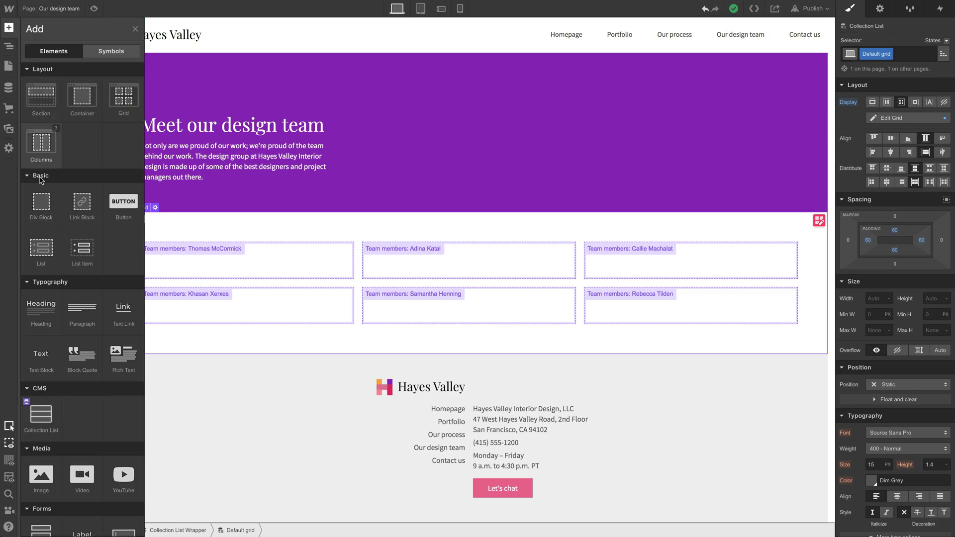
drag(40, 206, 199, 257)
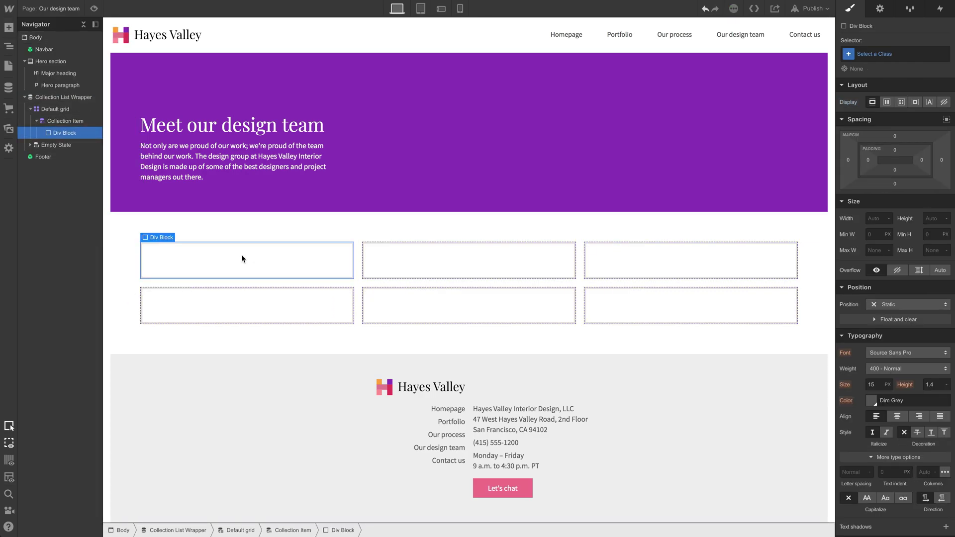
click(894, 54)
text(T)
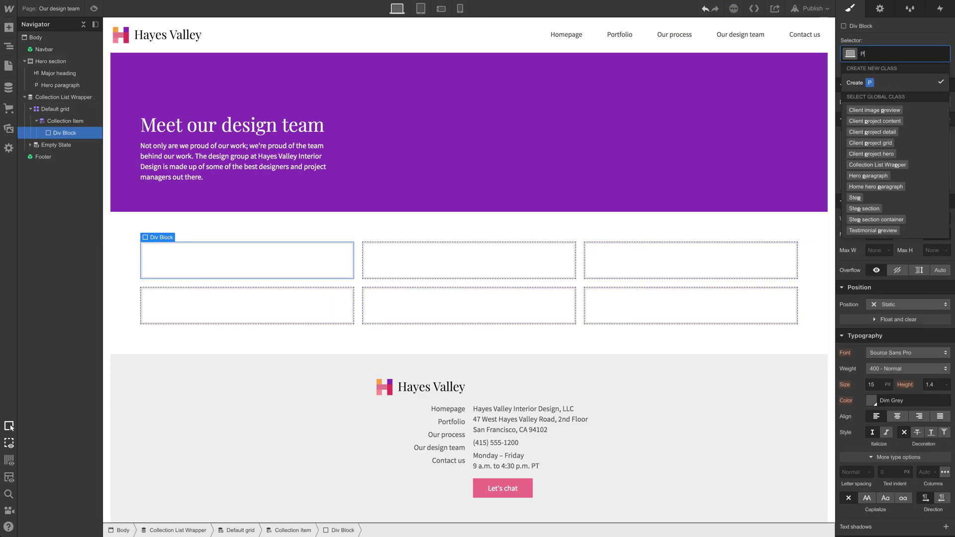
text(eam member imag)
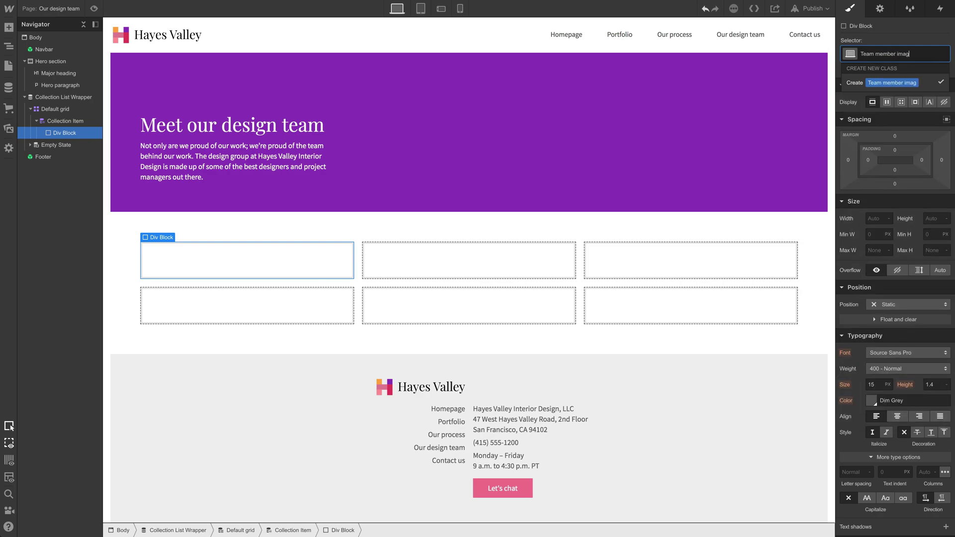
text(e)
key(Return)
scroll(932, 414, down, 4)
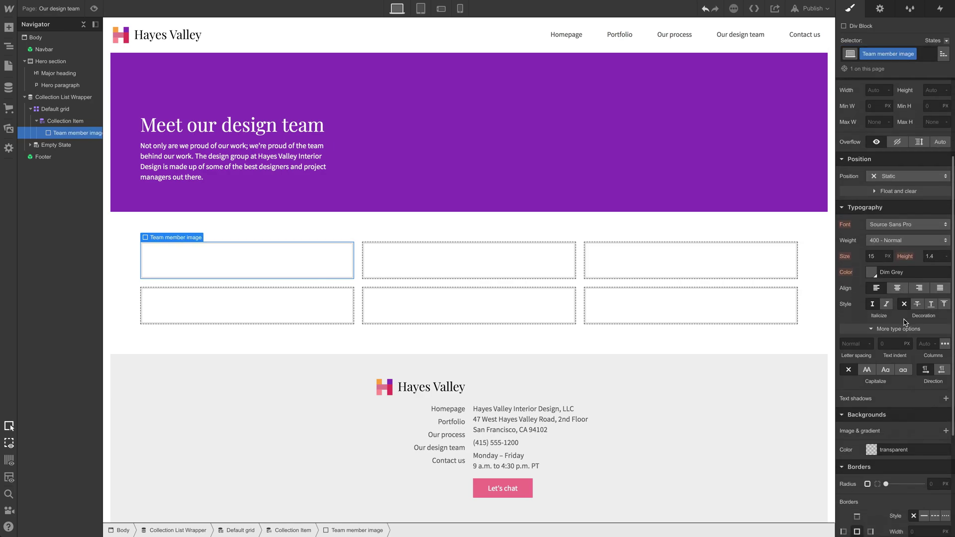
click(945, 422)
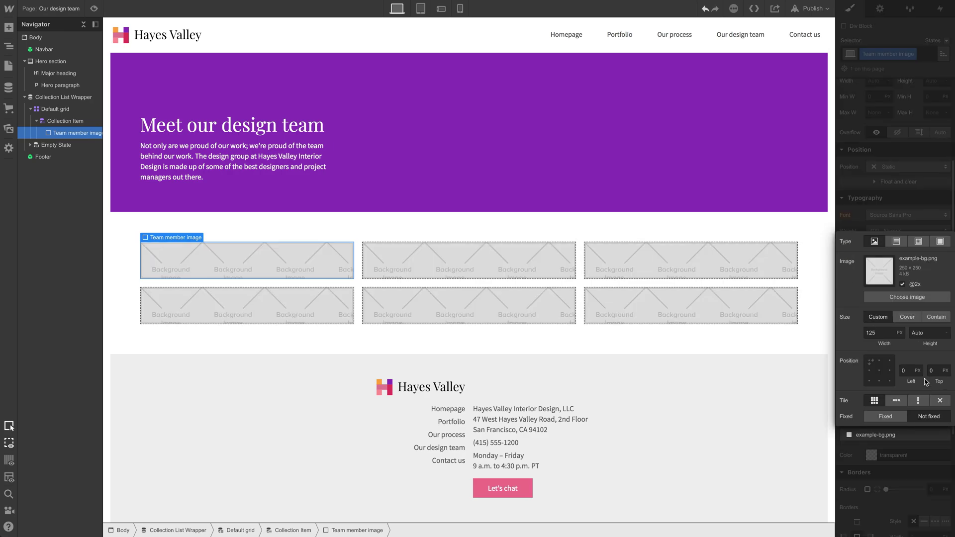
click(913, 298)
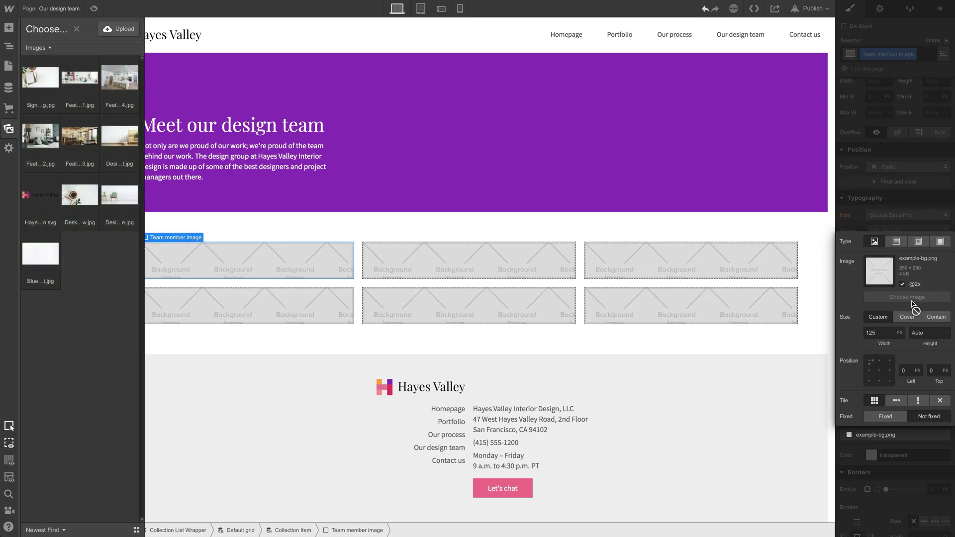
Bind the block's background image to the Team members Image field.
click(918, 220)
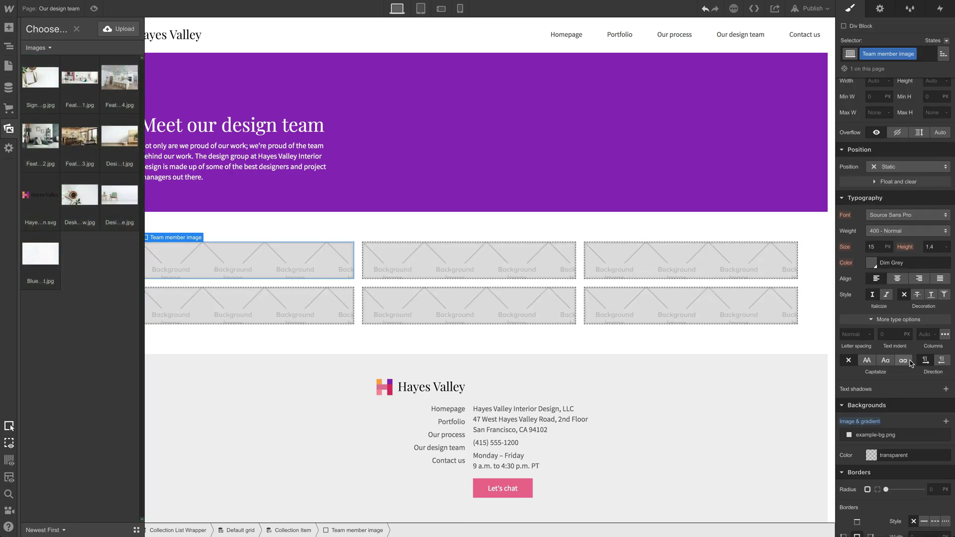
click(884, 10)
click(878, 123)
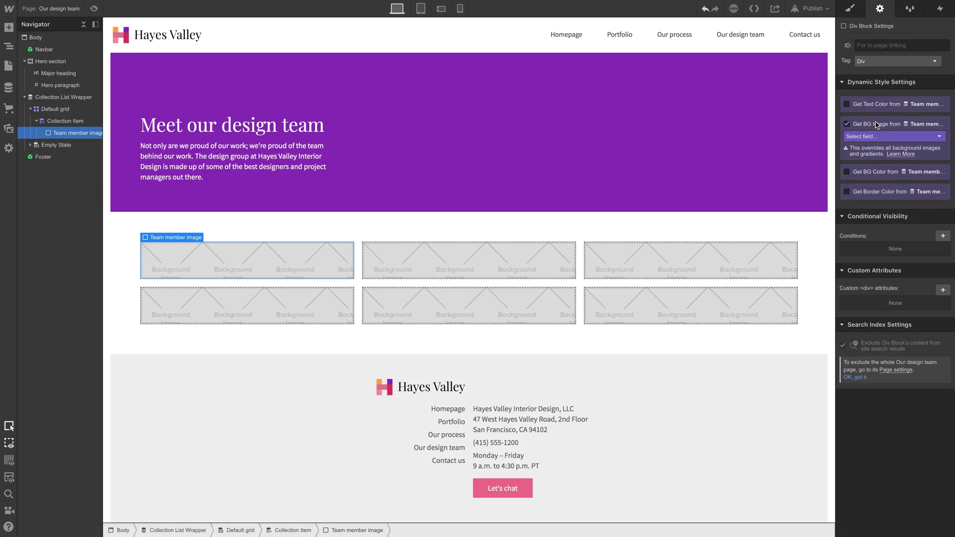
click(881, 137)
click(879, 157)
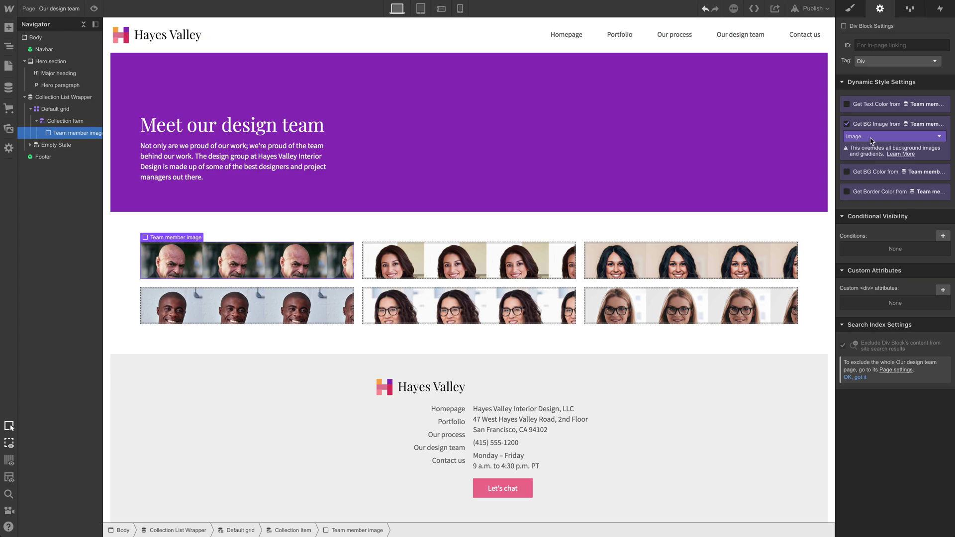
click(851, 8)
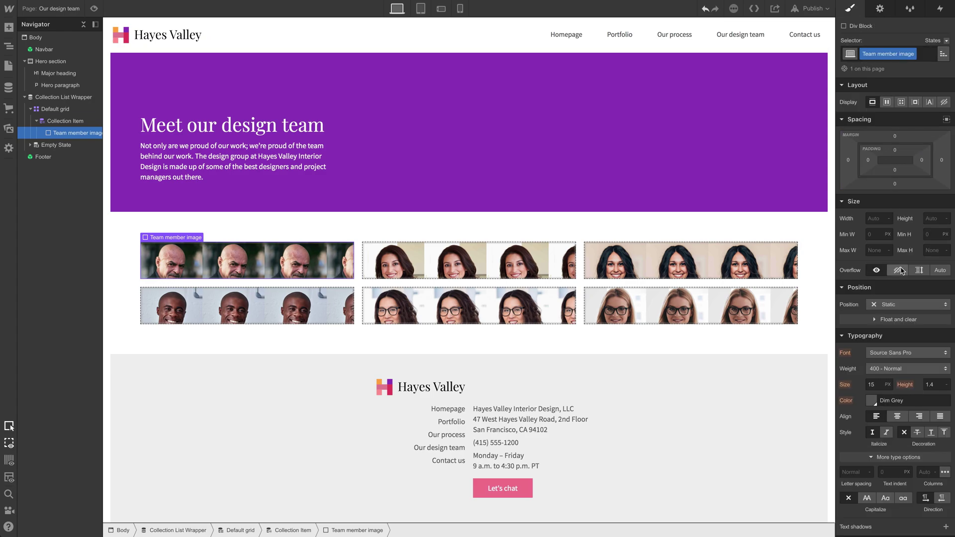
scroll(902, 268, down, 2)
scroll(902, 292, down, 3)
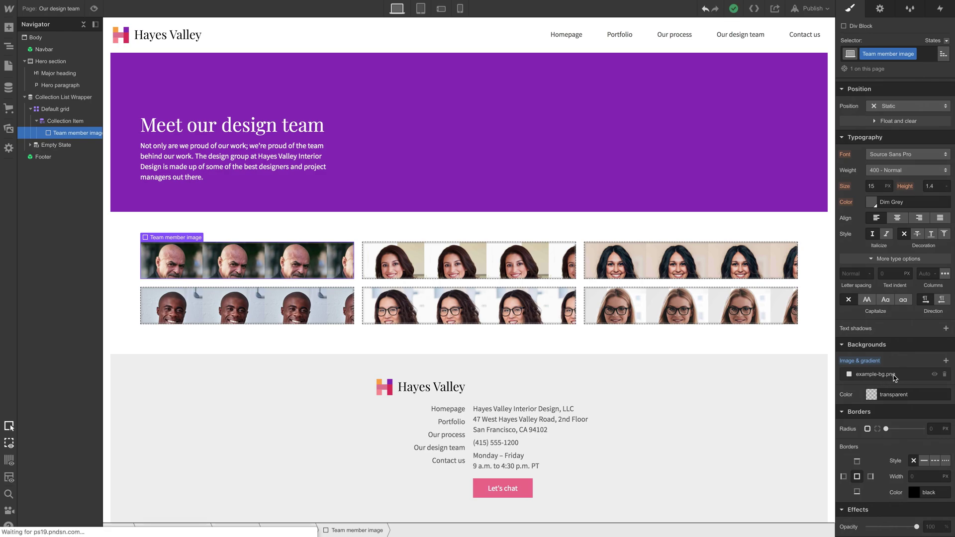
Set the background image size to Cover and its position to center.
click(895, 377)
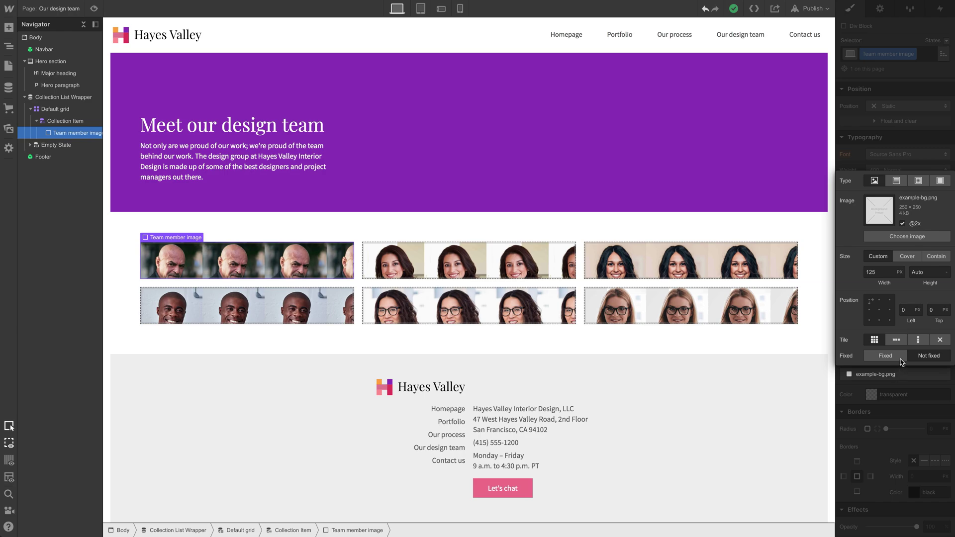
click(911, 258)
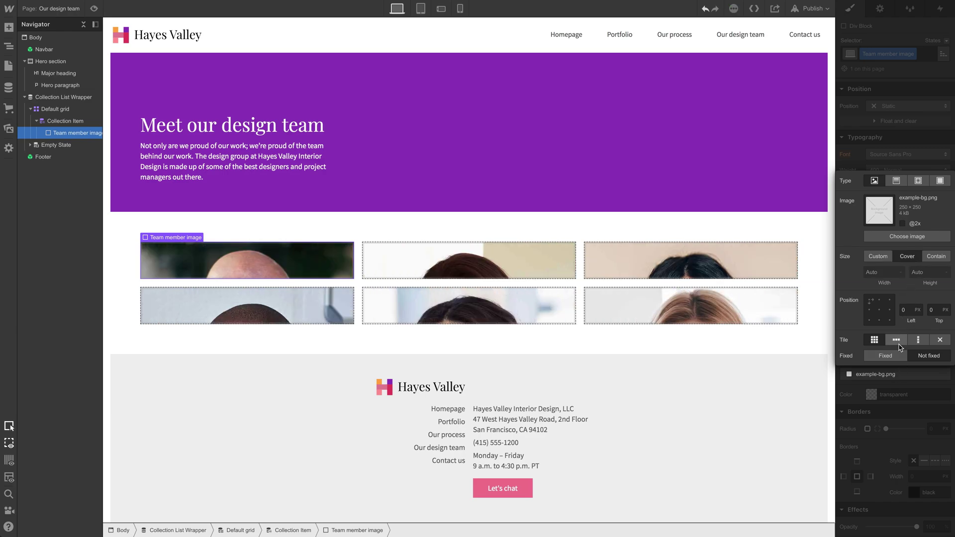
click(879, 311)
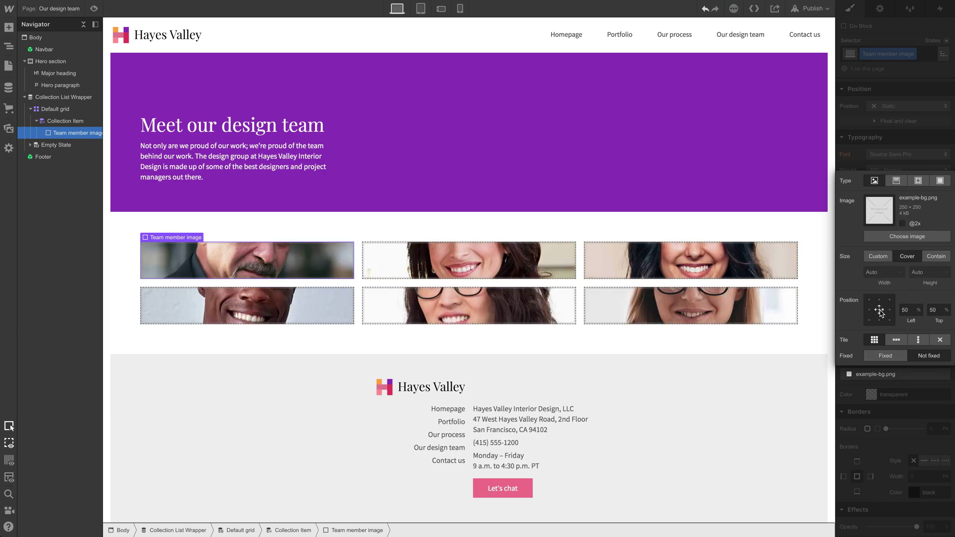
click(888, 373)
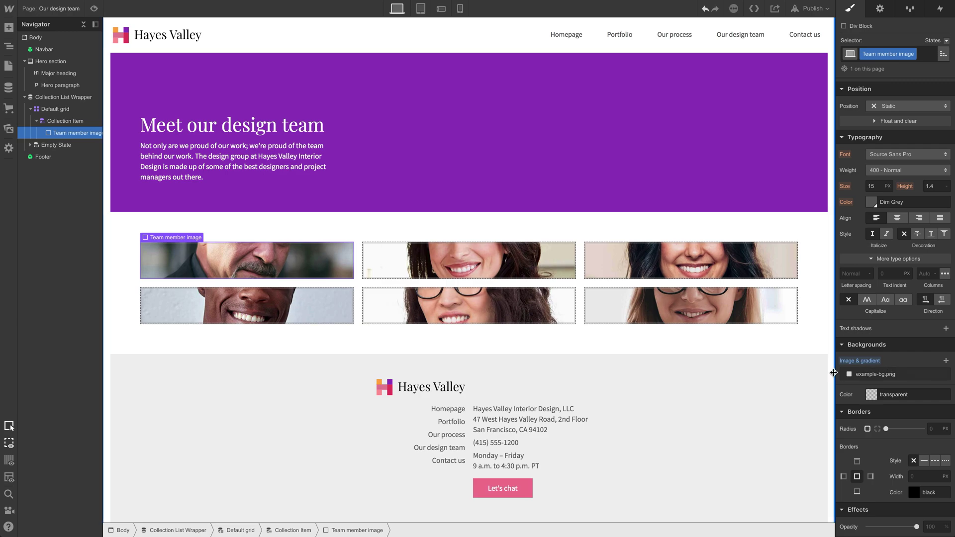
scroll(880, 313, up, 5)
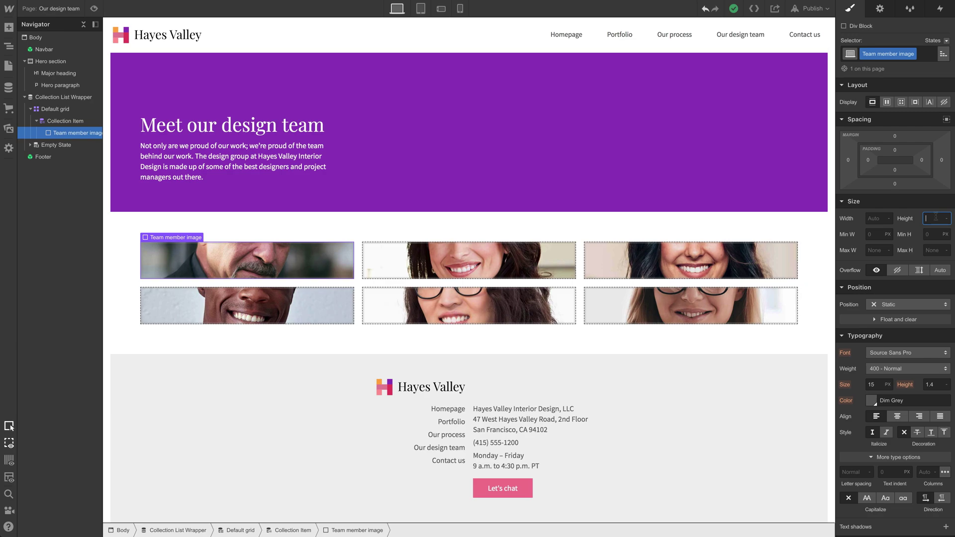
text(350)
Set the Team member image height to 350 px.
key(Return)
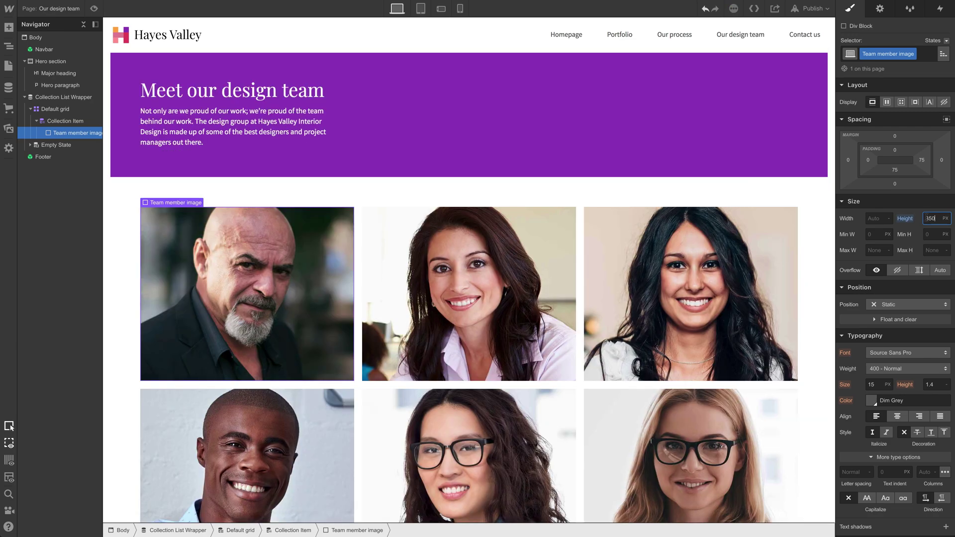
scroll(621, 290, down, 3)
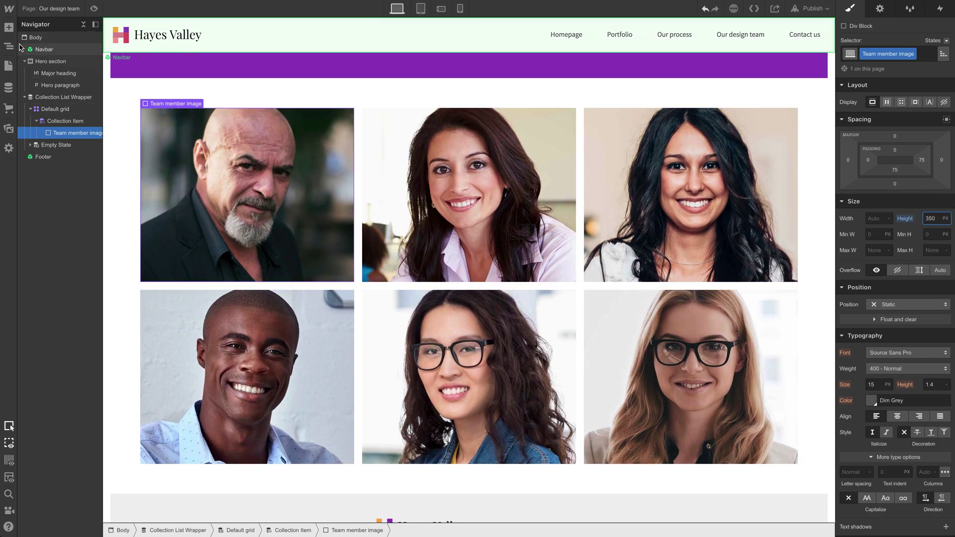
Add a Heading to the team card, positioned below the member photo.
click(5, 27)
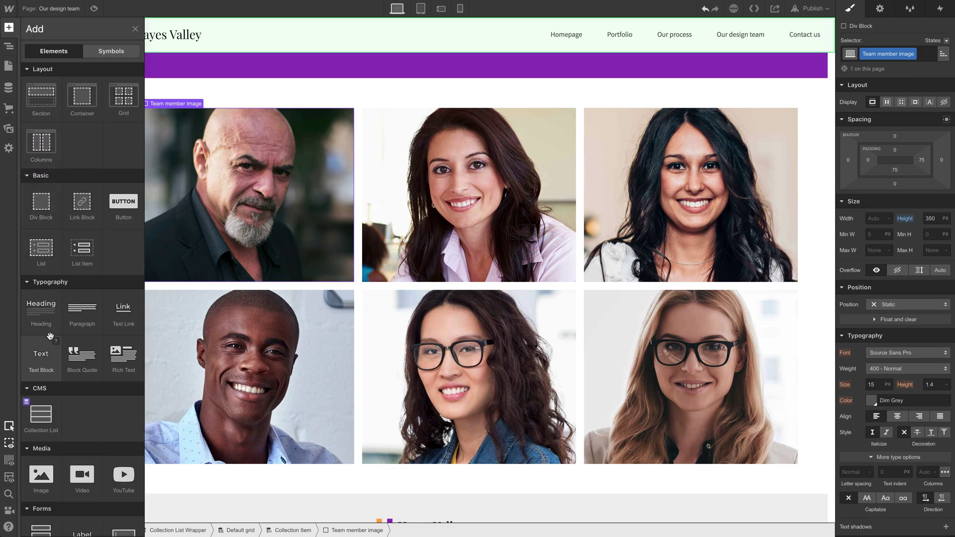
mouse_move(42, 314)
mouse_down()
mouse_move(600, 236)
mouse_move(219, 212)
mouse_up()
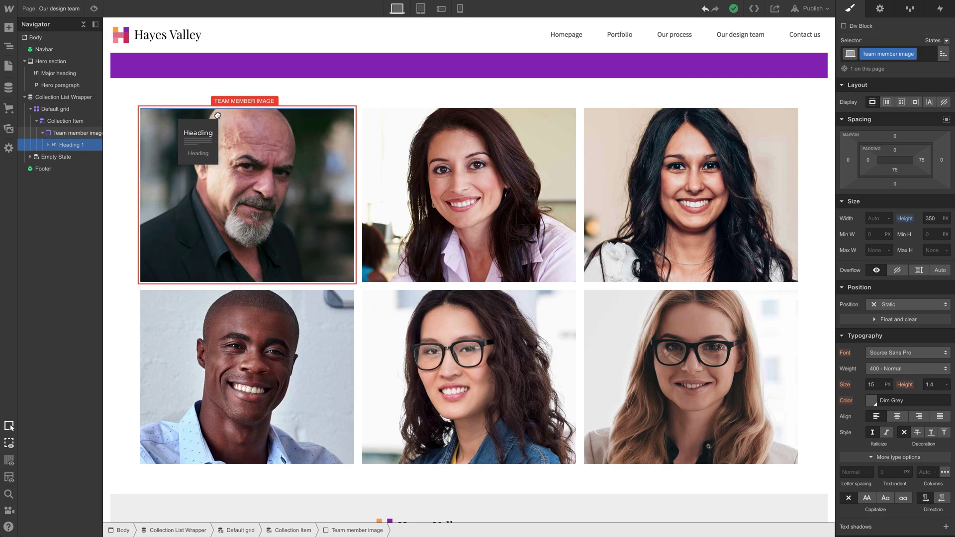
mouse_move(219, 213)
mouse_down()
mouse_move(253, 166)
mouse_move(179, 140)
mouse_up()
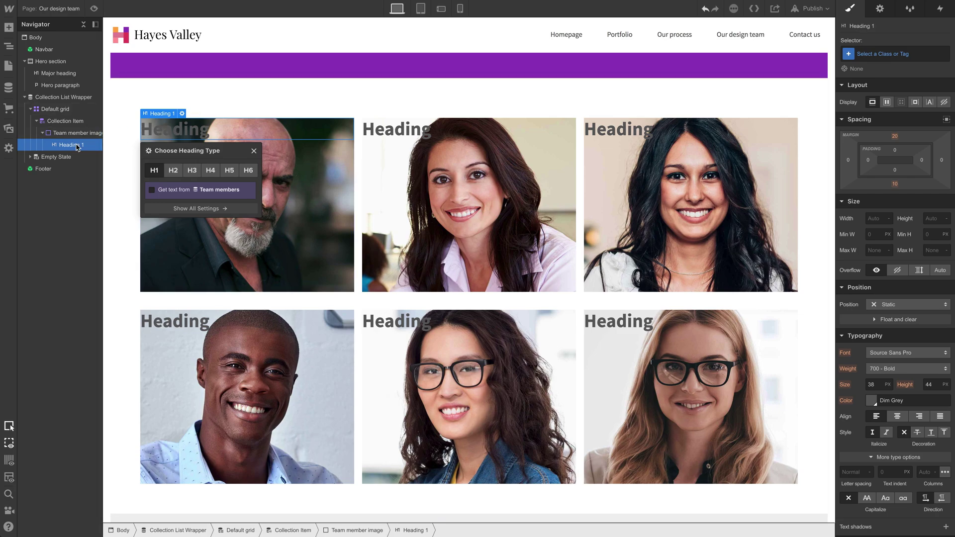
click(71, 123)
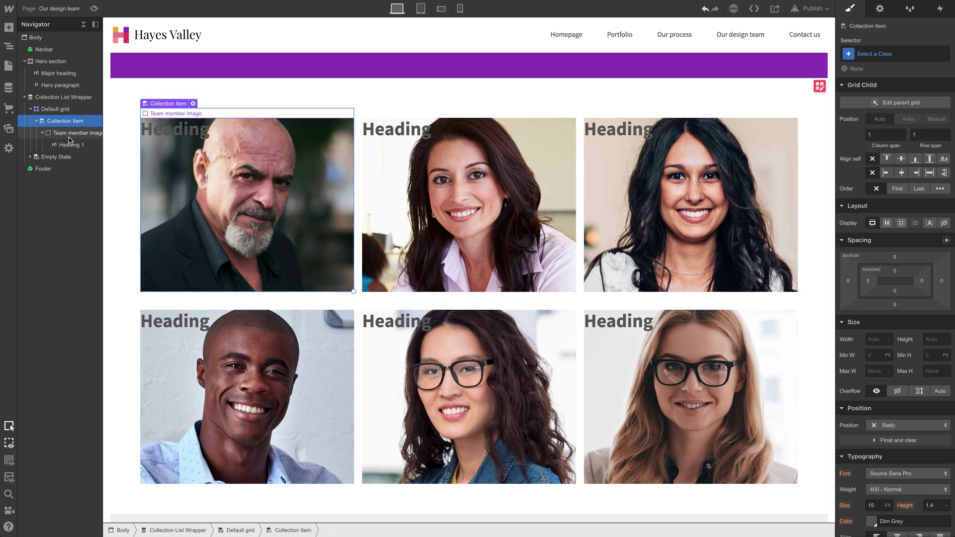
drag(69, 146, 71, 128)
Change the card heading from H1 to H2 and check it in the first three cards.
click(175, 302)
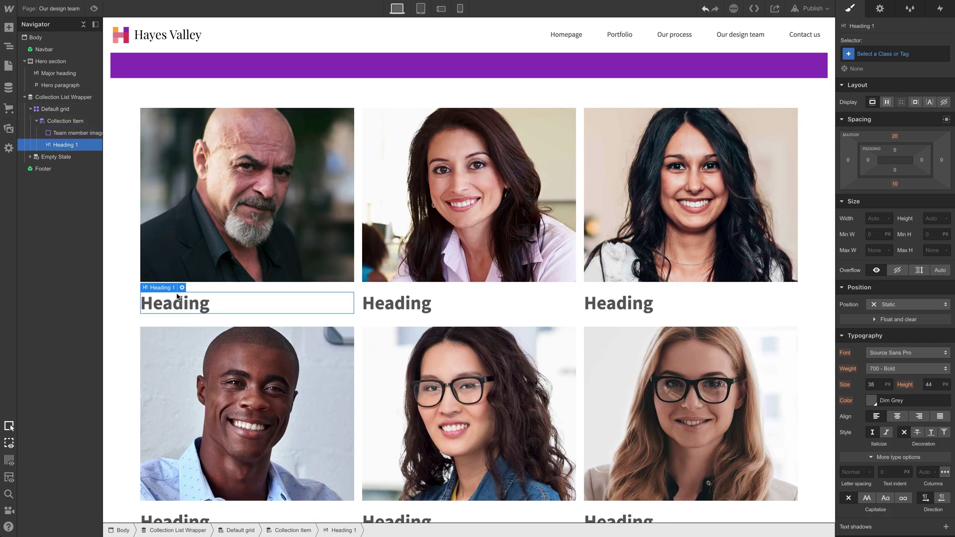
click(182, 288)
click(174, 344)
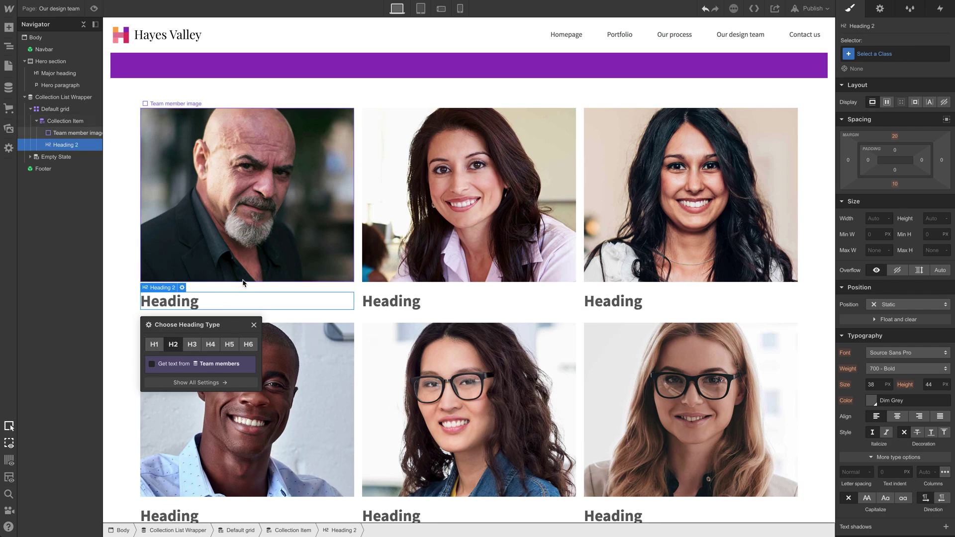
click(244, 284)
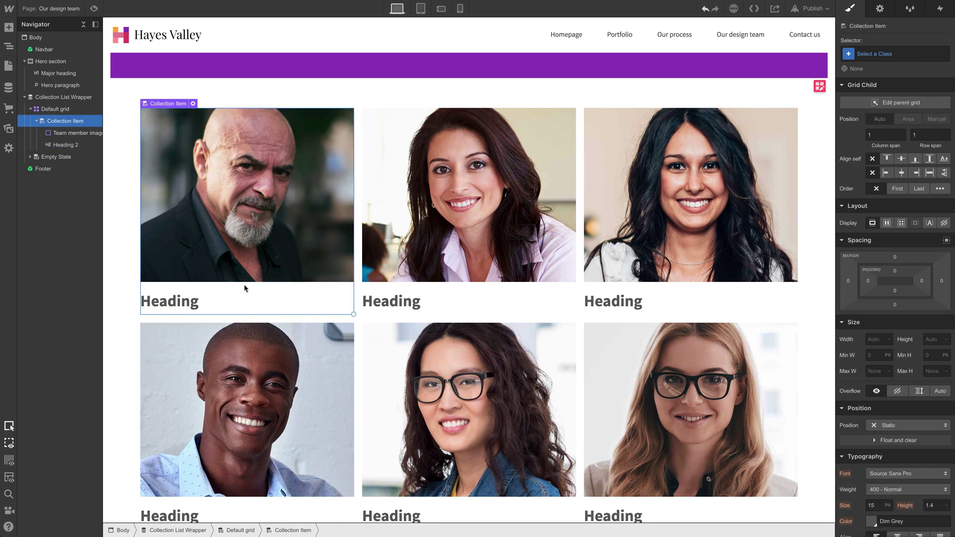
click(220, 299)
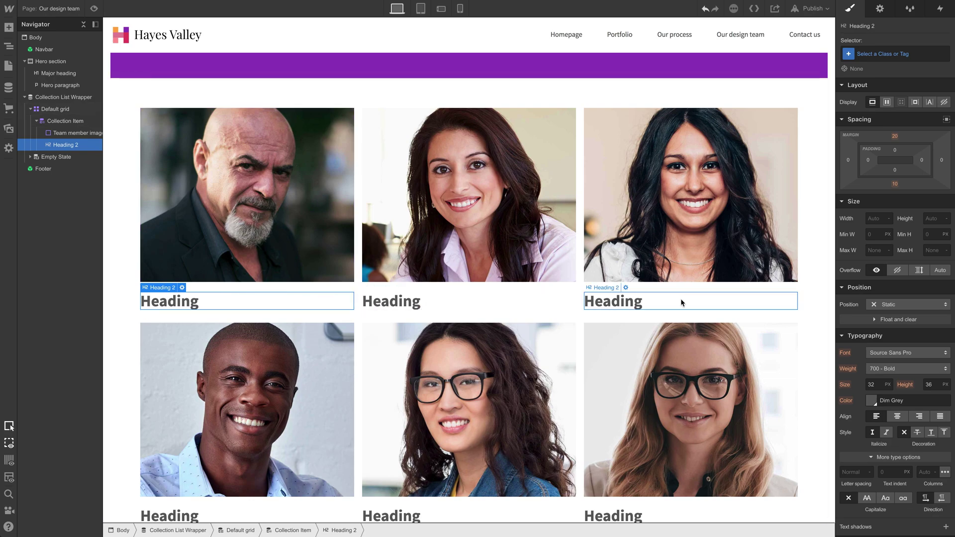
click(435, 306)
click(588, 310)
Give the first card's heading the Secondary heading class and look at its Less space variation.
click(242, 300)
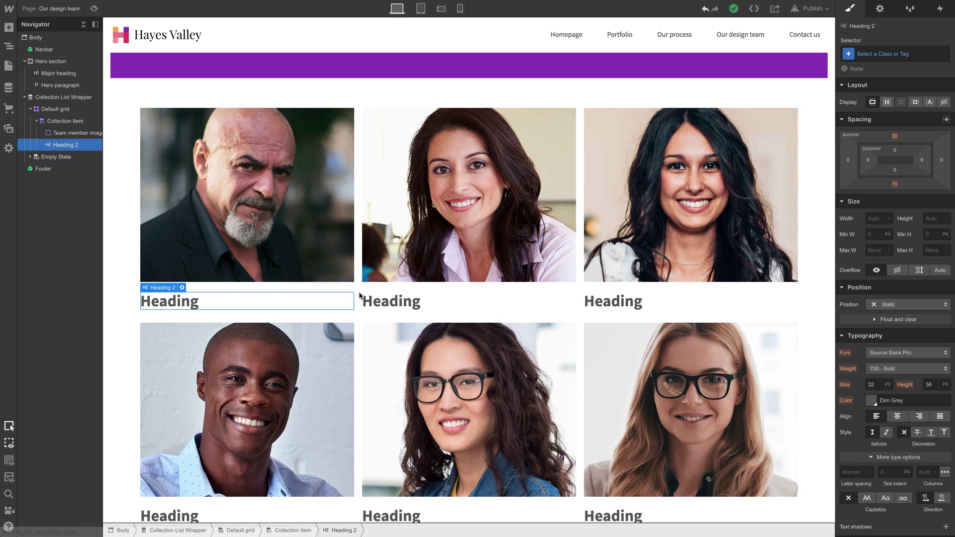
click(876, 59)
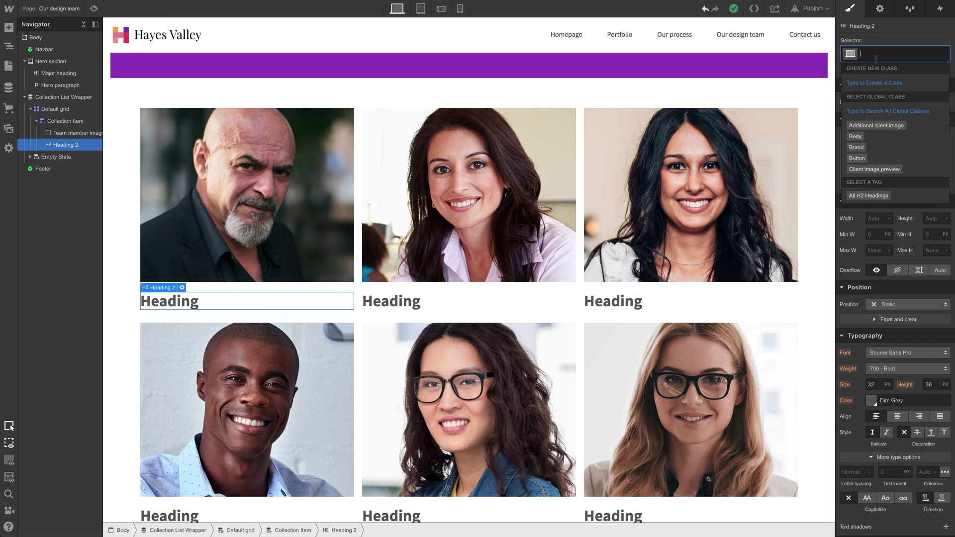
text(sec)
key(Down)
key(Return)
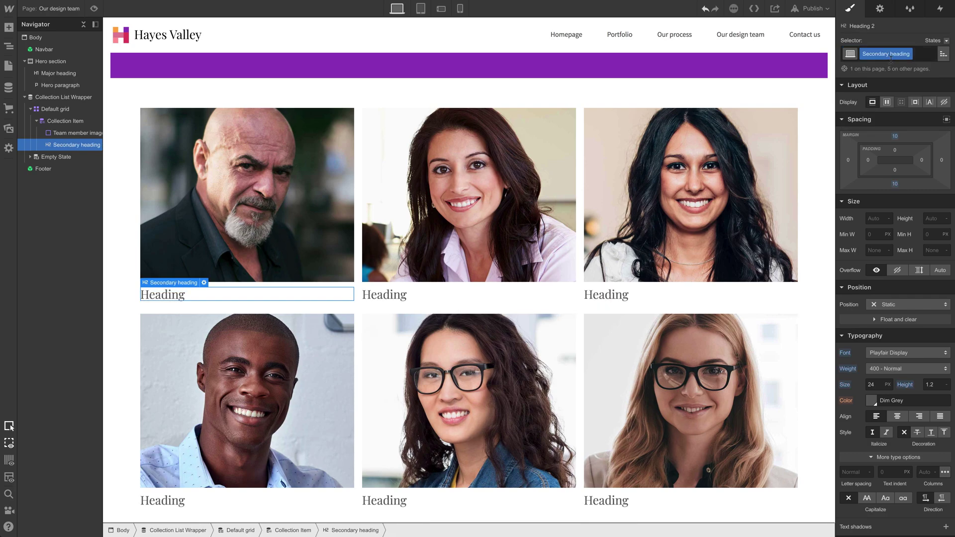
click(930, 51)
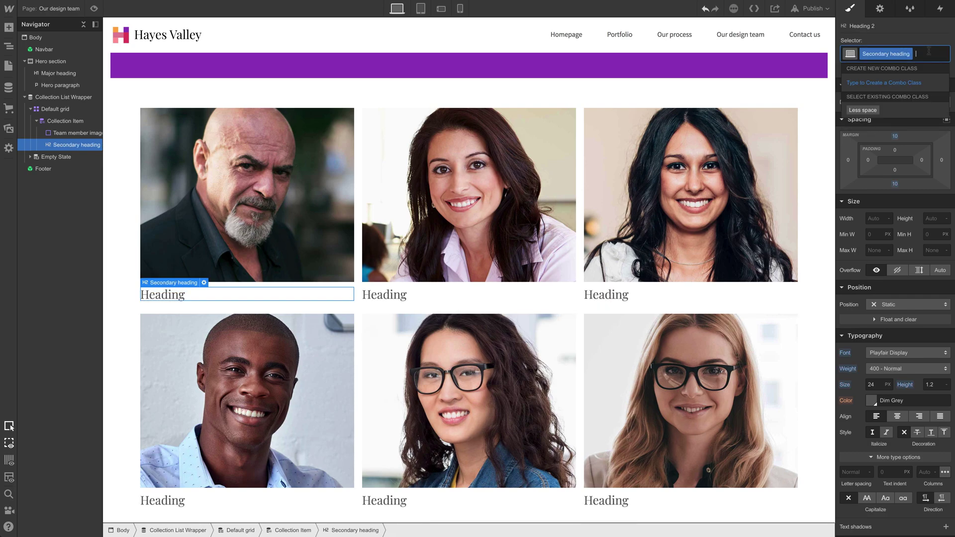
click(880, 110)
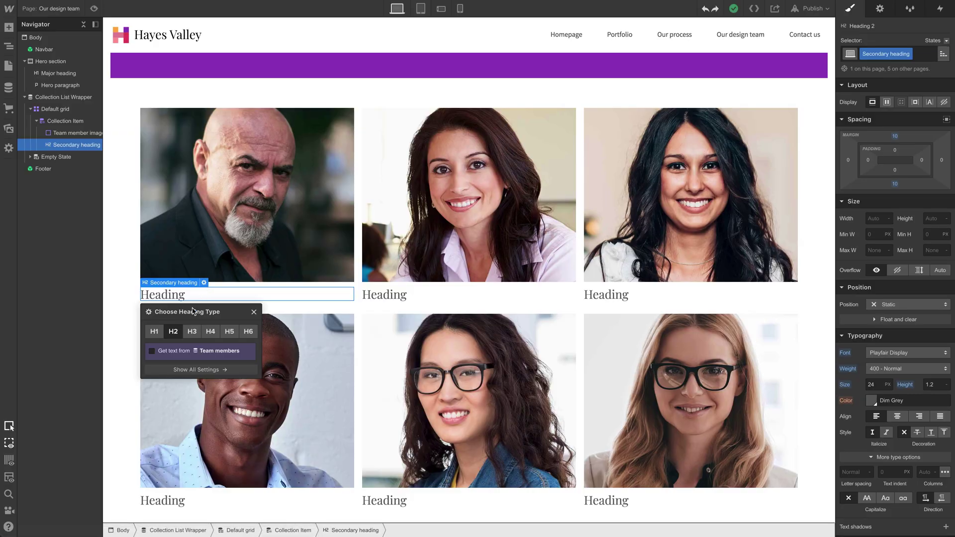
Bind the card heading's text to the Team members Name field.
click(176, 350)
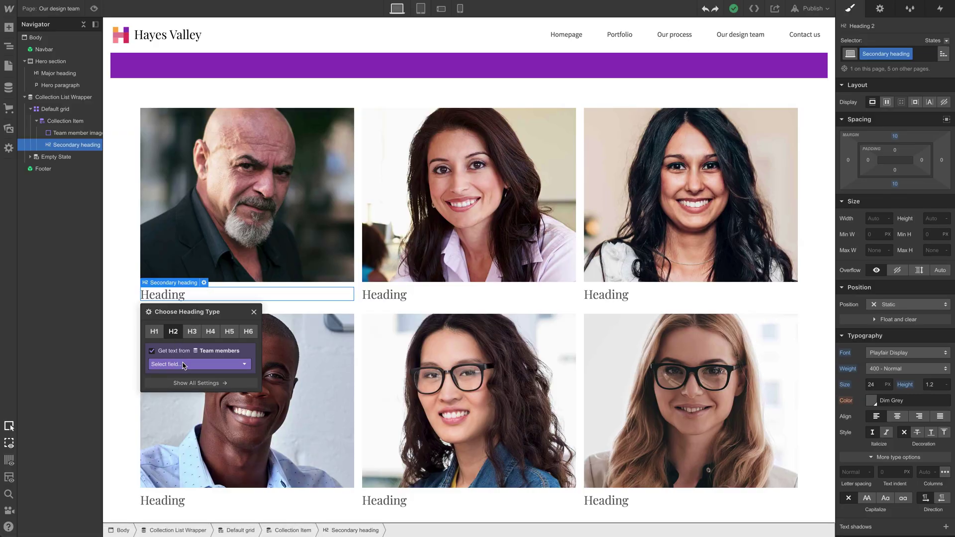
click(183, 363)
click(190, 385)
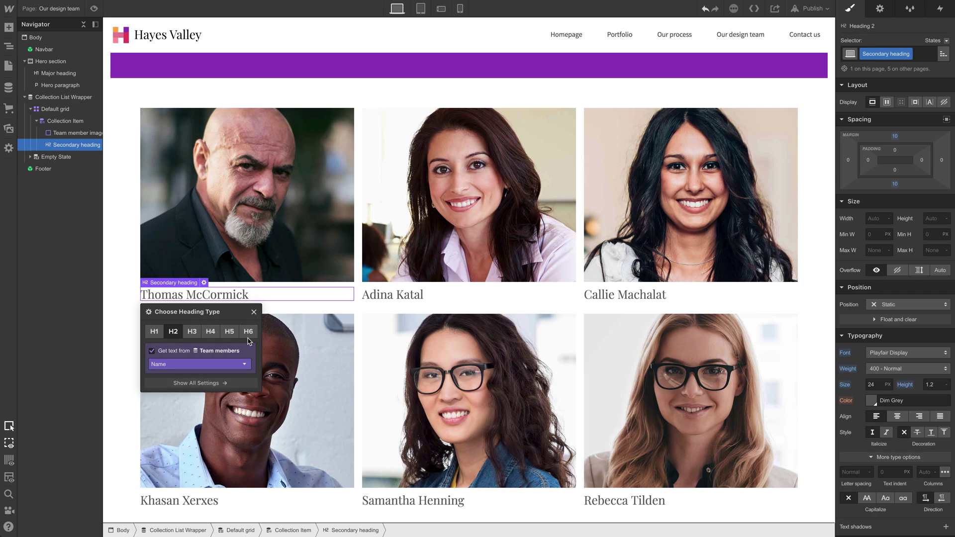
click(255, 312)
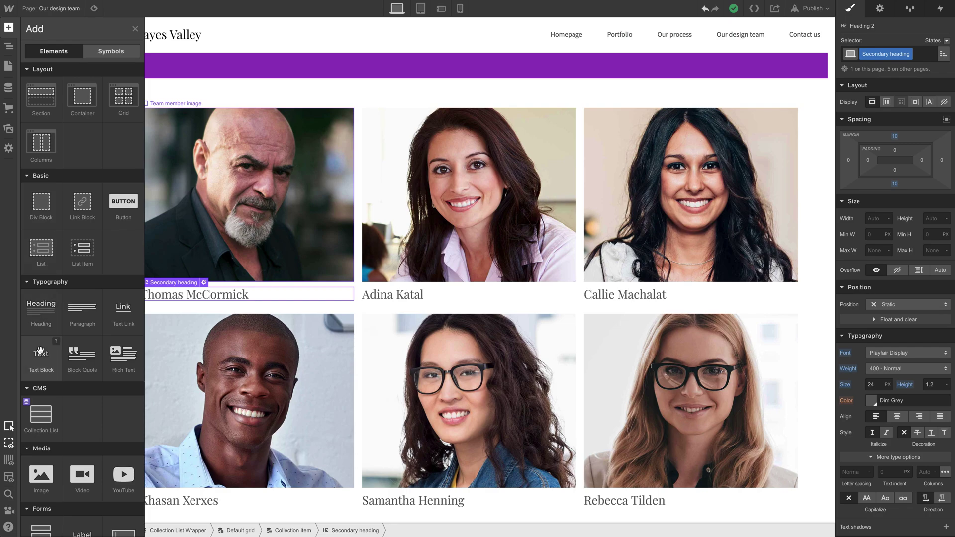
Add a Text Block under the name, bound to the Team members Title field.
drag(42, 356, 192, 299)
click(213, 362)
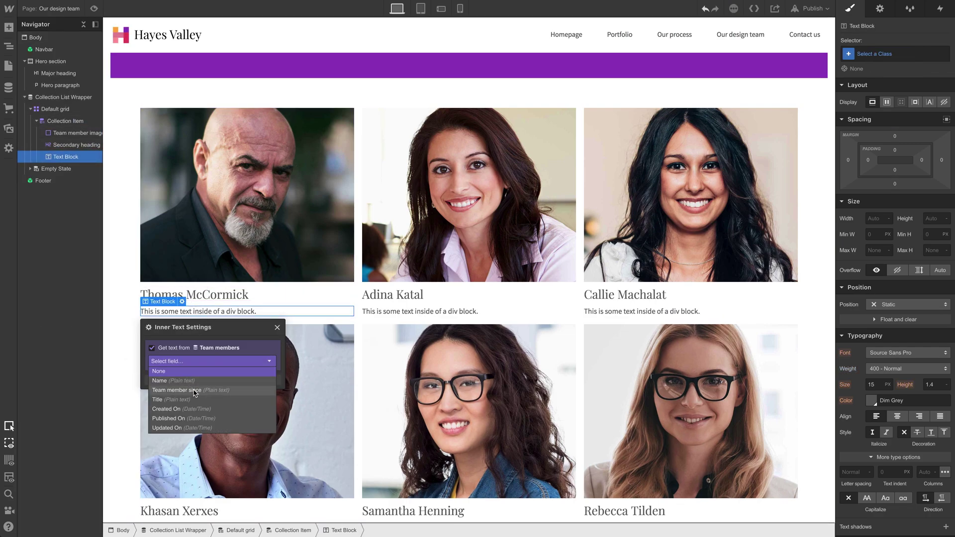
click(233, 388)
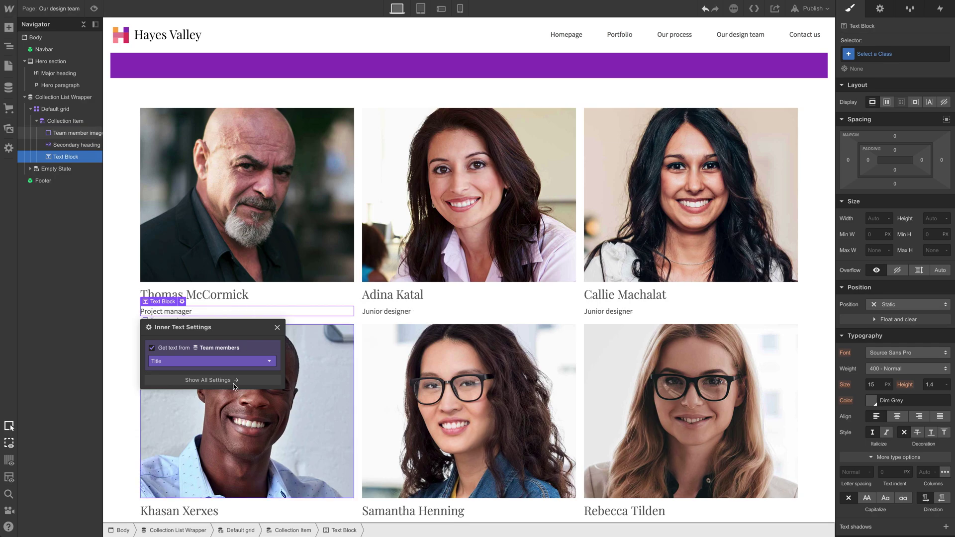
click(277, 327)
click(392, 297)
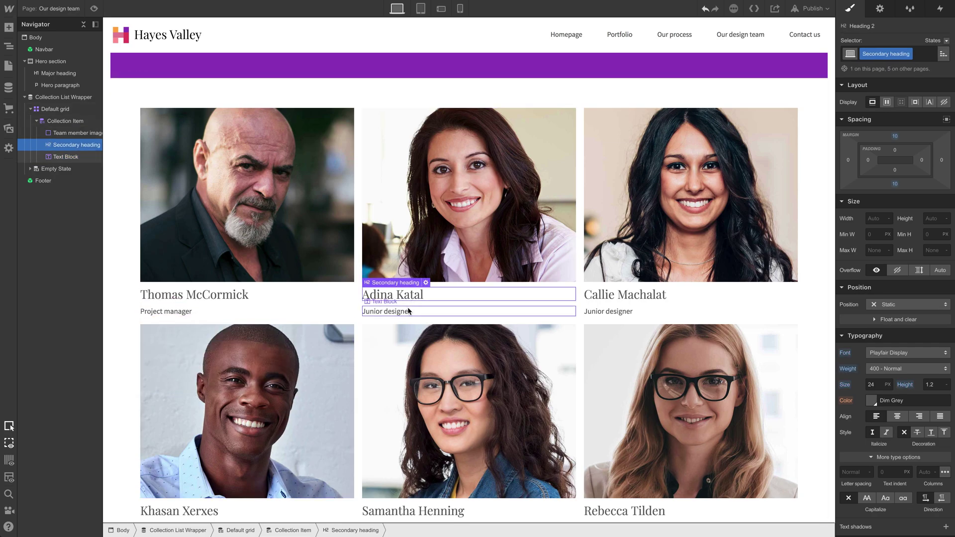
click(408, 312)
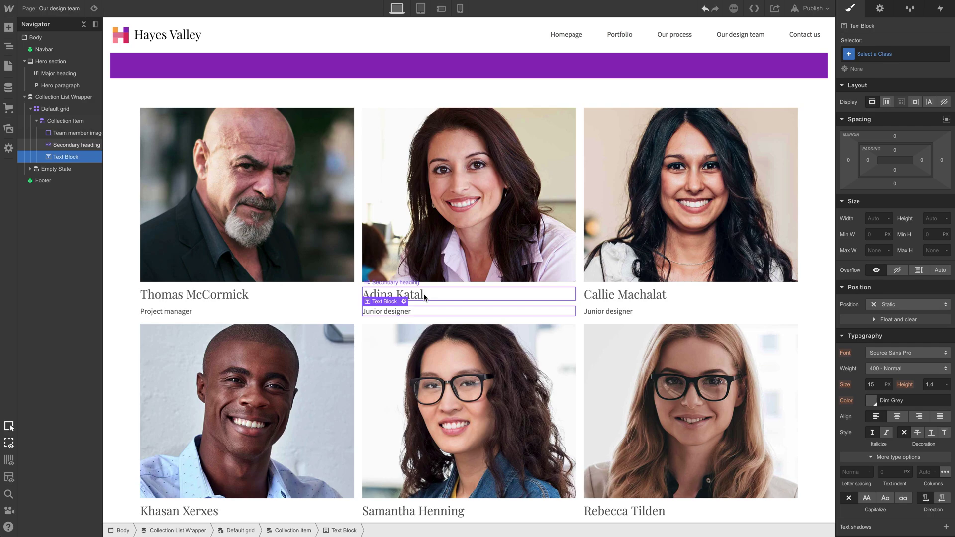
Add a new variation class to the Adina Katal heading and set its bottom margin to 5 px.
click(427, 297)
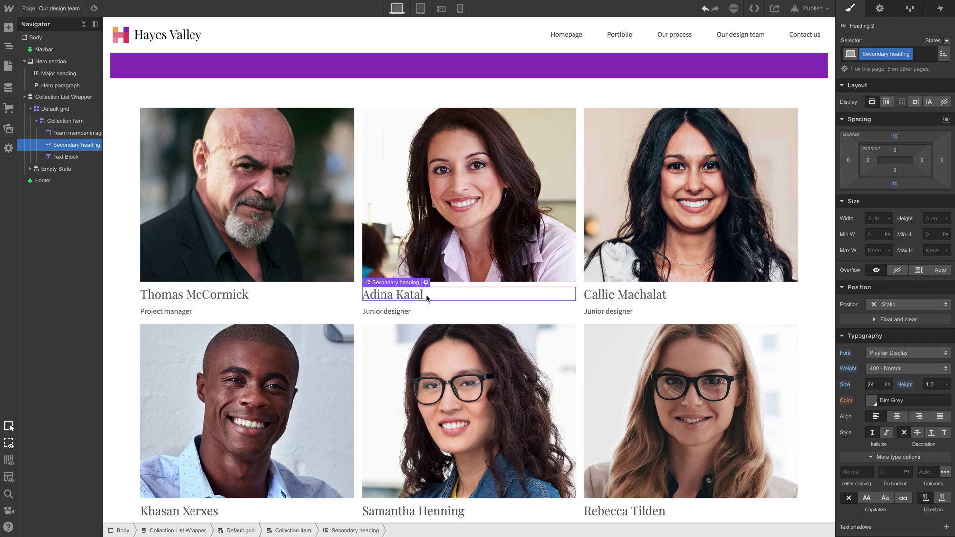
click(929, 54)
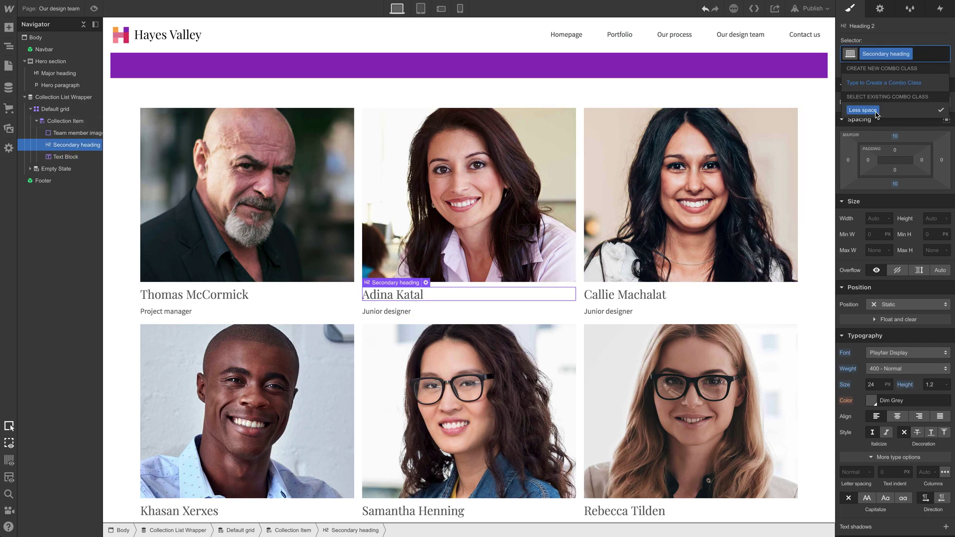
key(Escape)
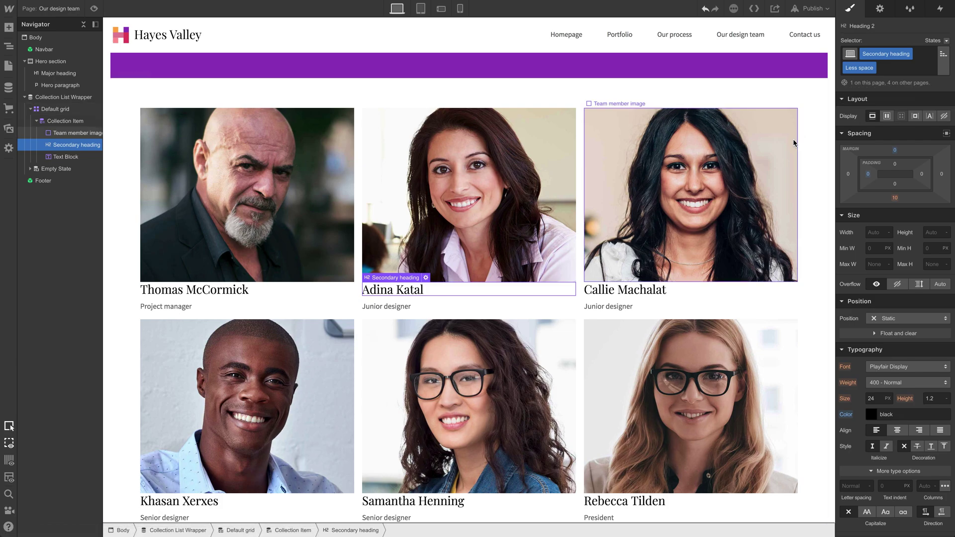
click(931, 56)
text(Less bottom margin)
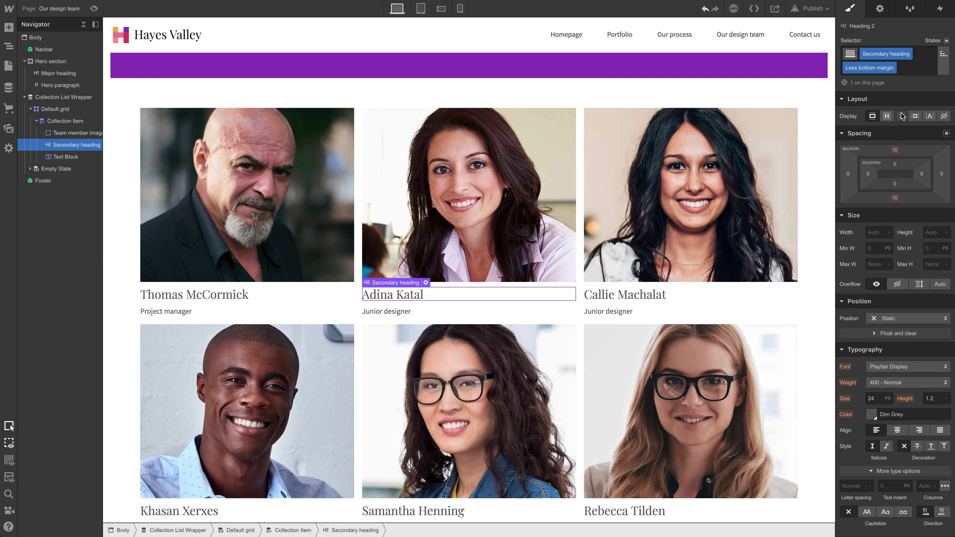
click(894, 197)
text(0)
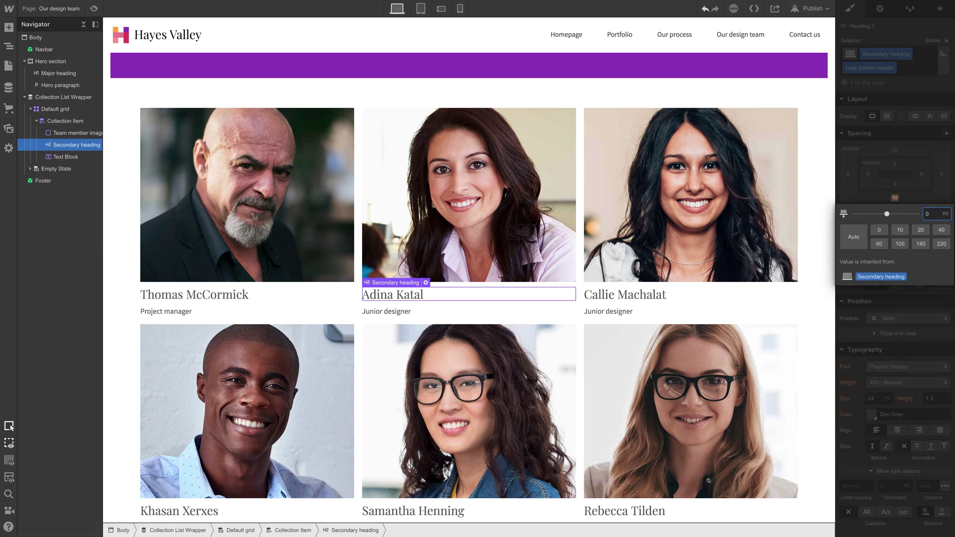
key(Return)
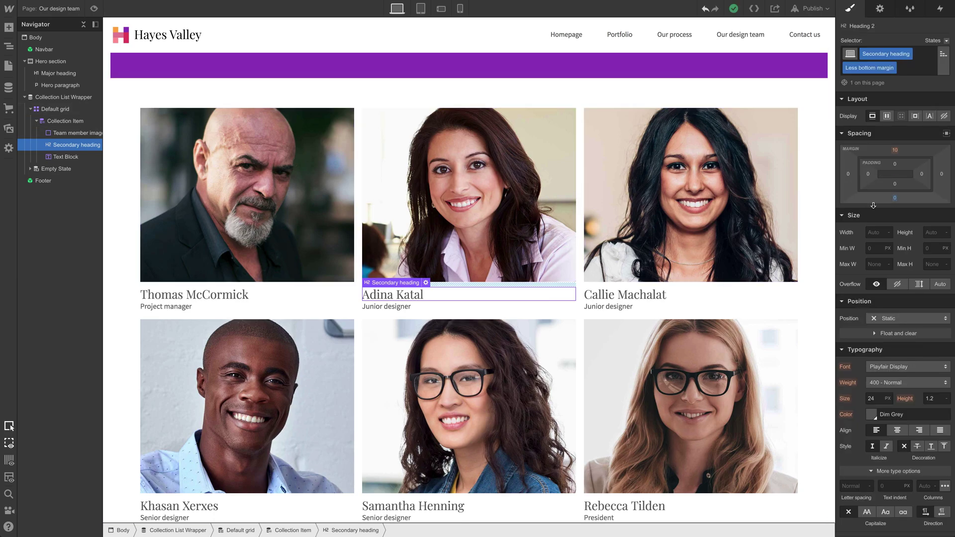
click(895, 198)
text(5)
key(Return)
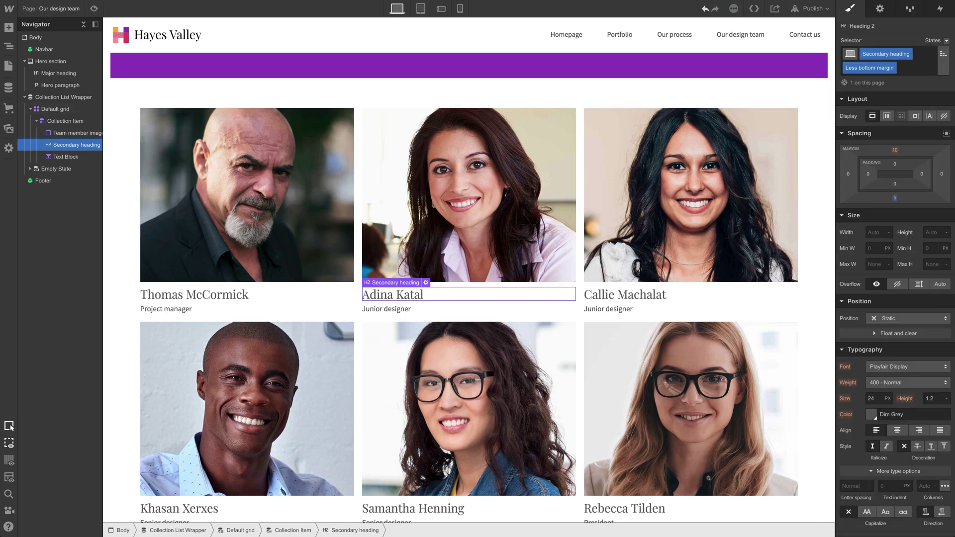
Check the Portfolio page's project description text styling, then return to Our design team.
click(174, 308)
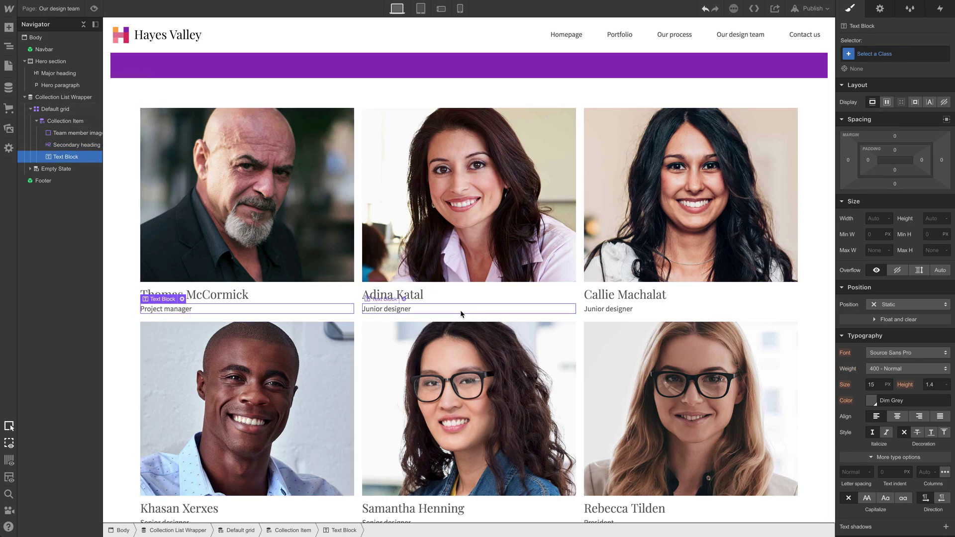
click(65, 16)
click(83, 100)
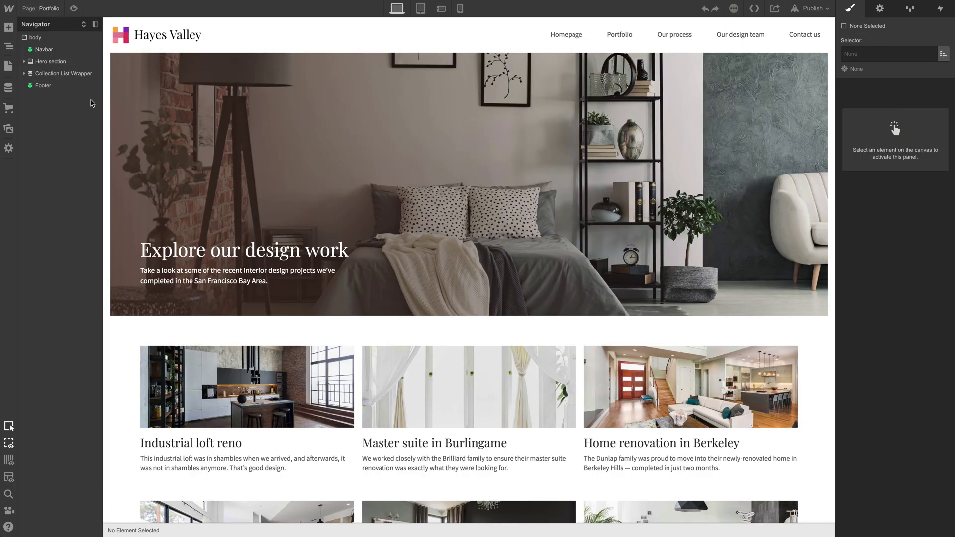
click(164, 467)
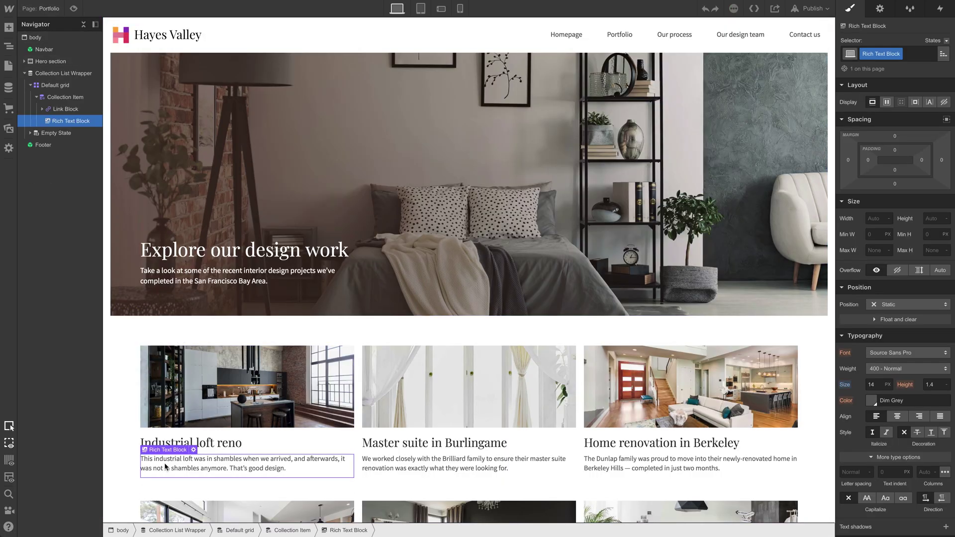
scroll(172, 466, down, 5)
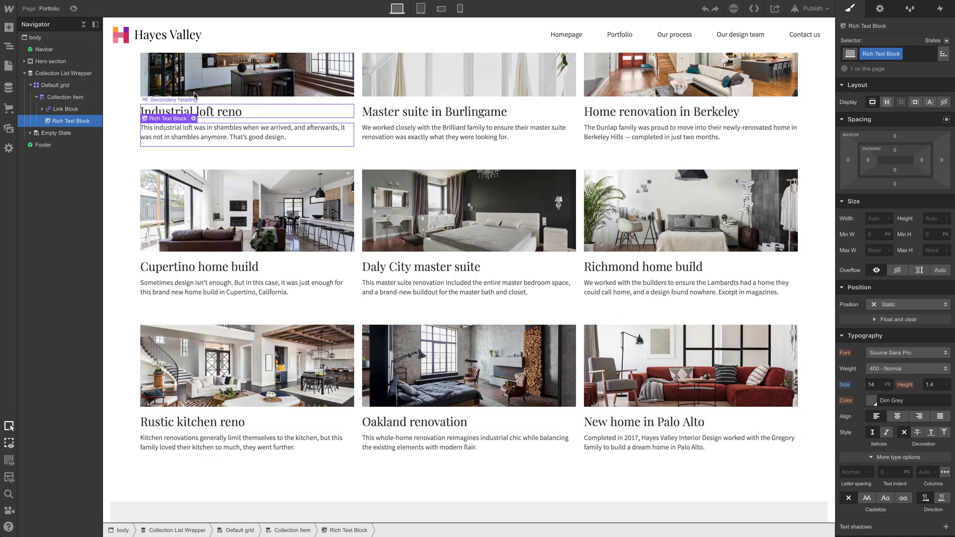
click(51, 12)
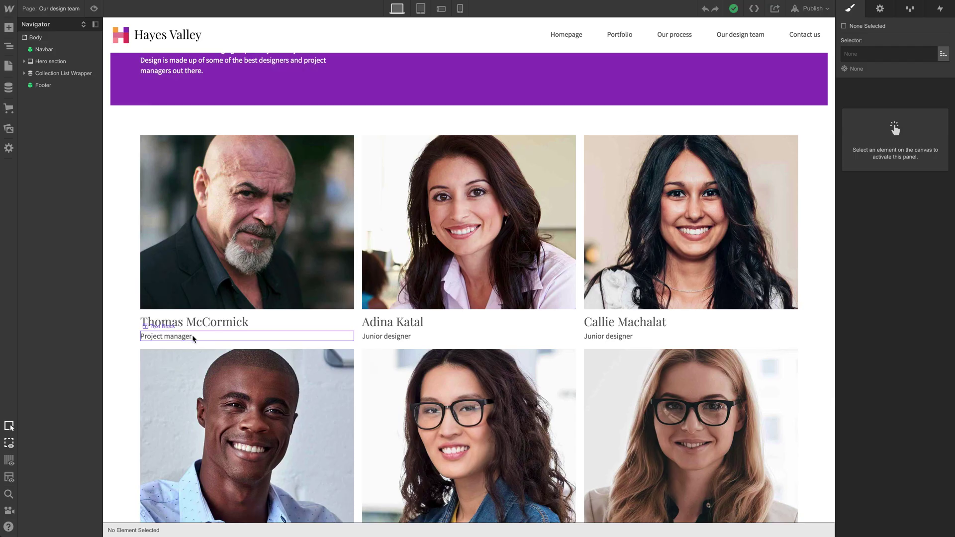
Create and apply a 'Team member title' class to the Project manager job title.
click(192, 337)
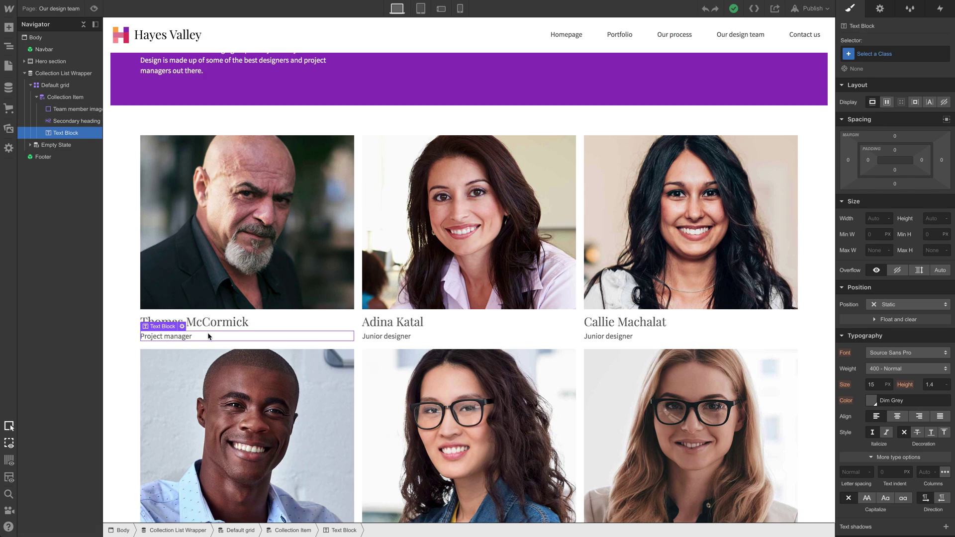
click(894, 59)
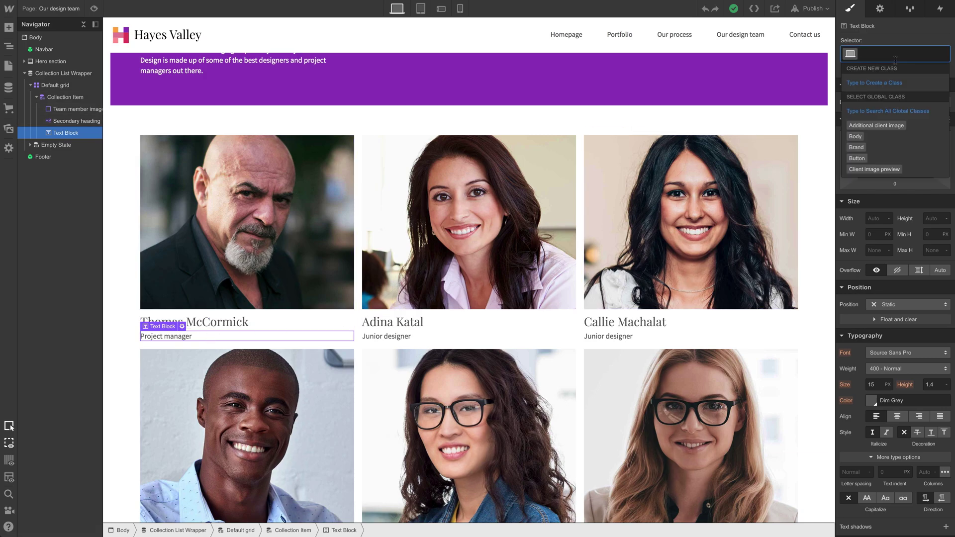
text(Team m)
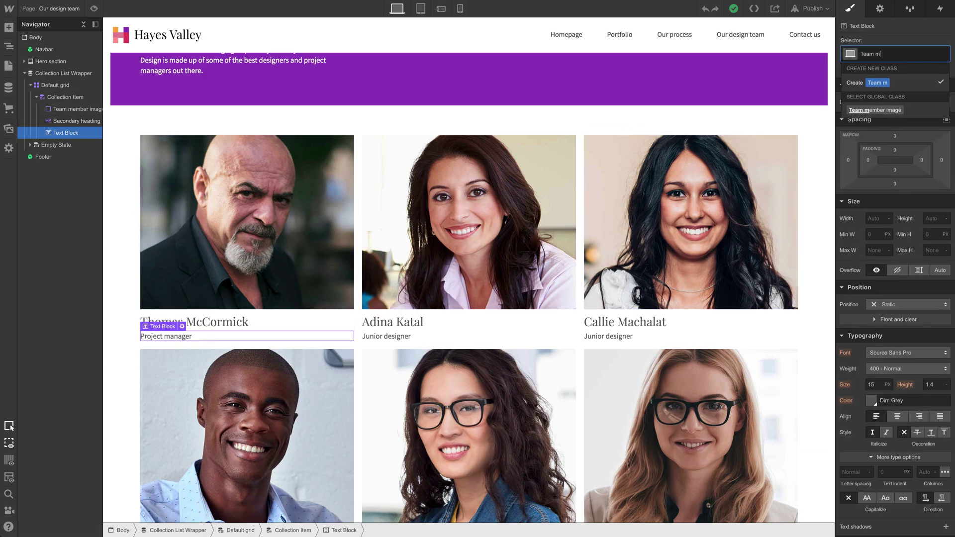
text(ember title)
key(Return)
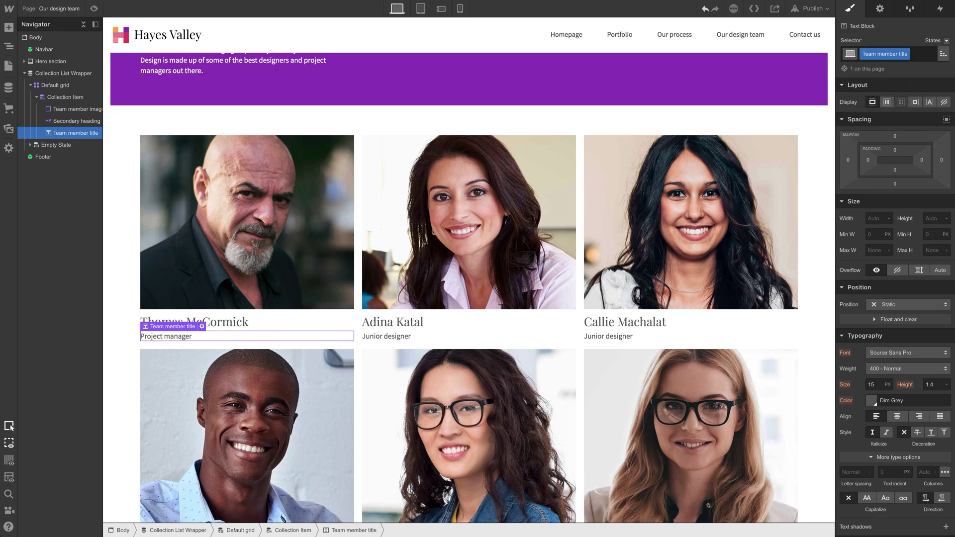
scroll(886, 379, down, 1)
scroll(884, 403, down, 2)
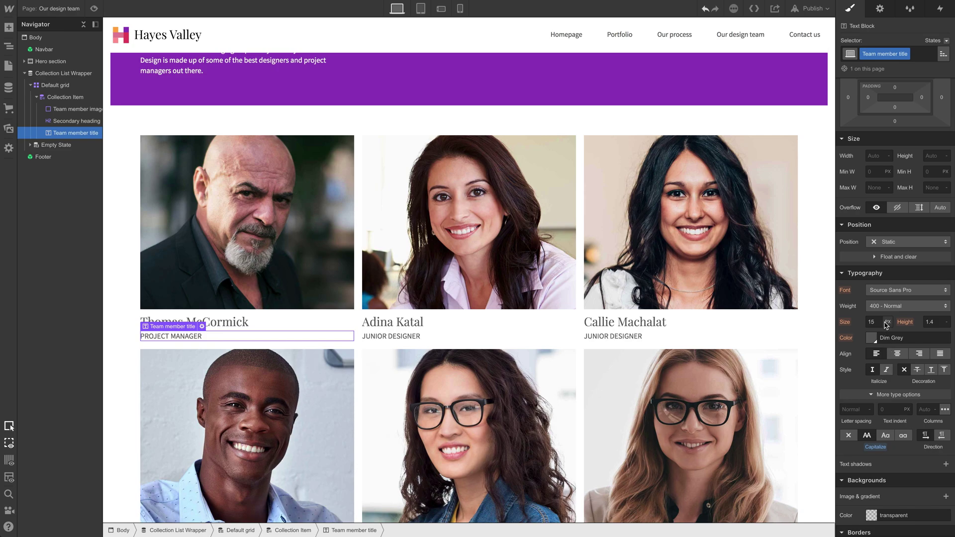
text(13)
text(1)
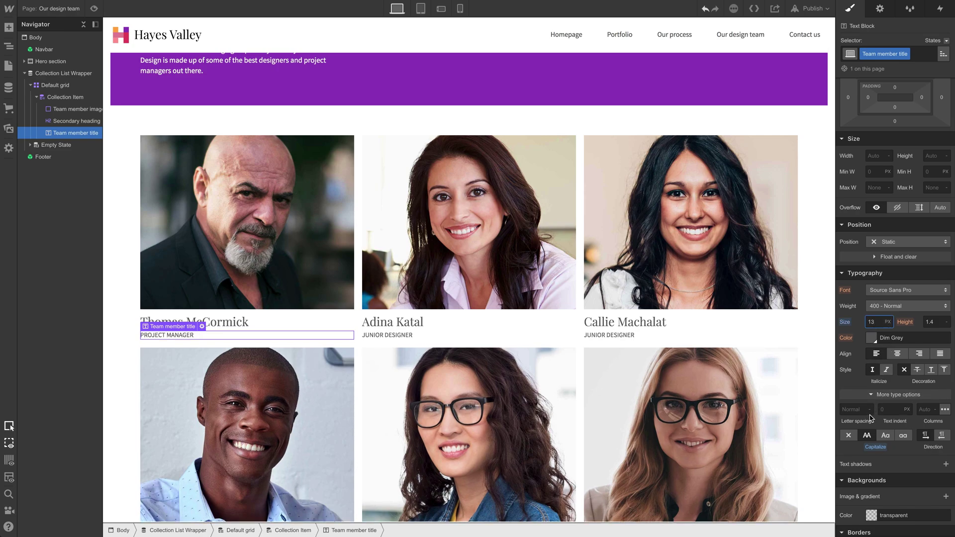
Style job titles at 15 px, normal letter spacing, no uppercase, in Source Sans Pro.
click(893, 301)
click(890, 340)
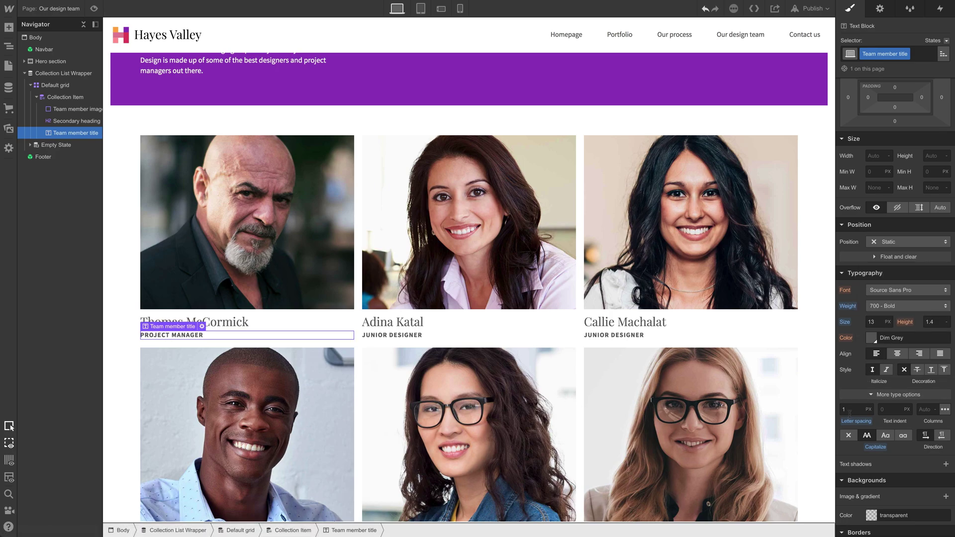
key(Down)
key(Down)
key(Down)
key(Down)
key(Up)
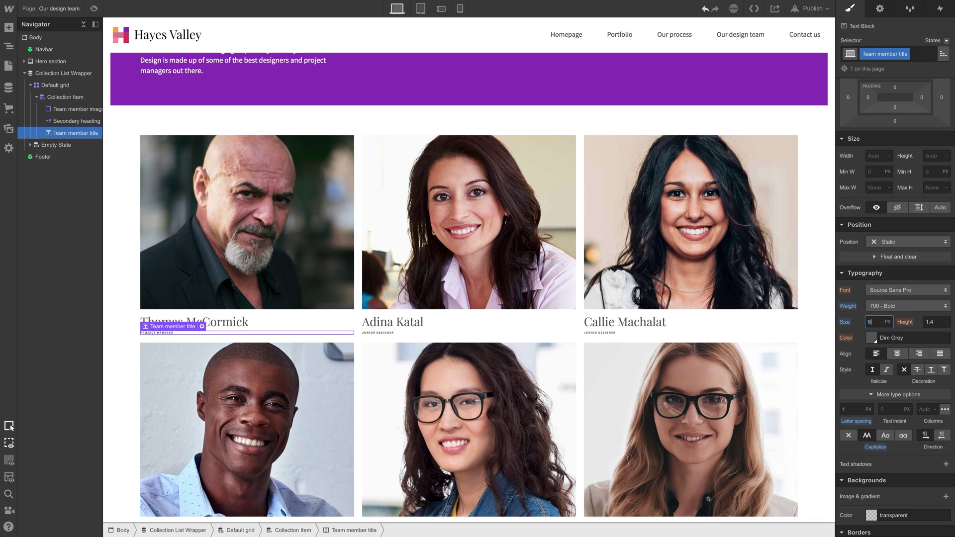
key(Up)
key(Up)
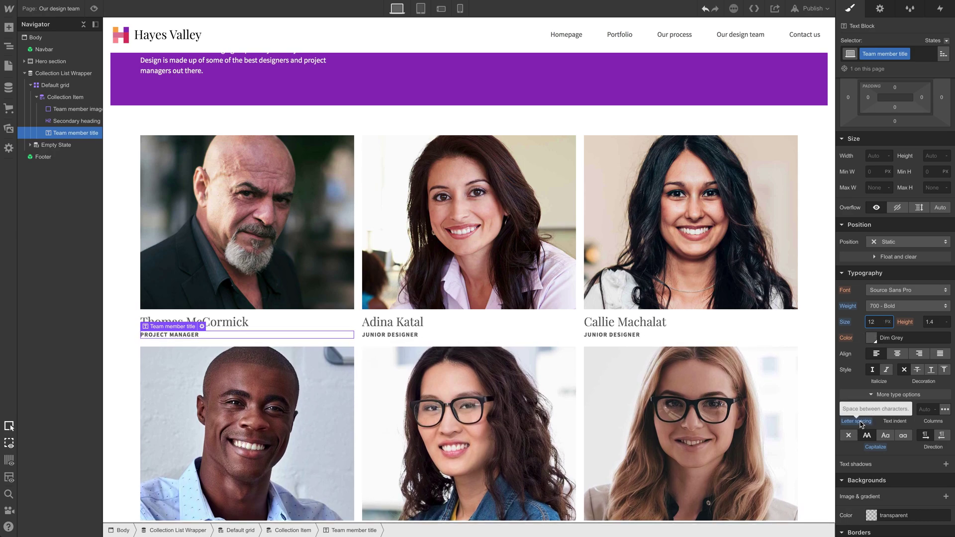
click(860, 423)
drag(847, 327, 848, 313)
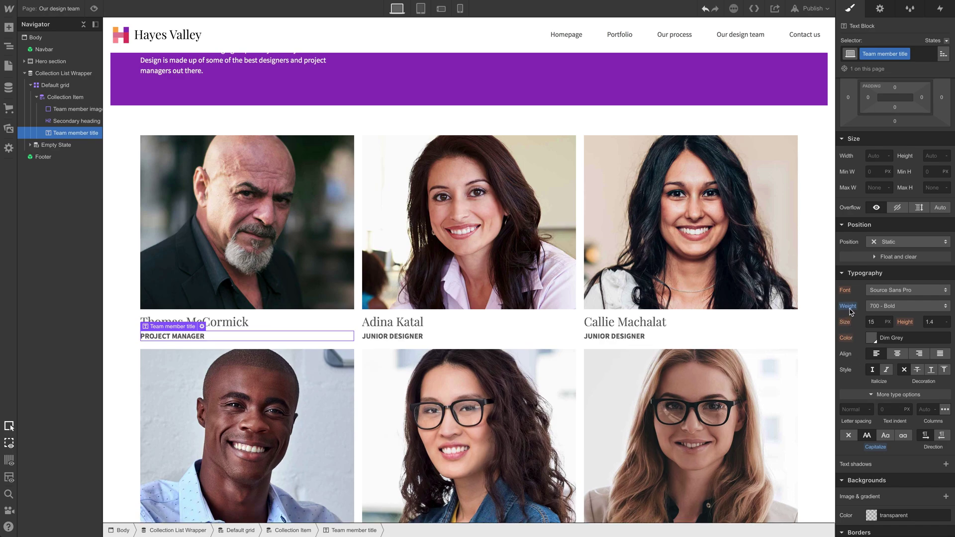
click(874, 441)
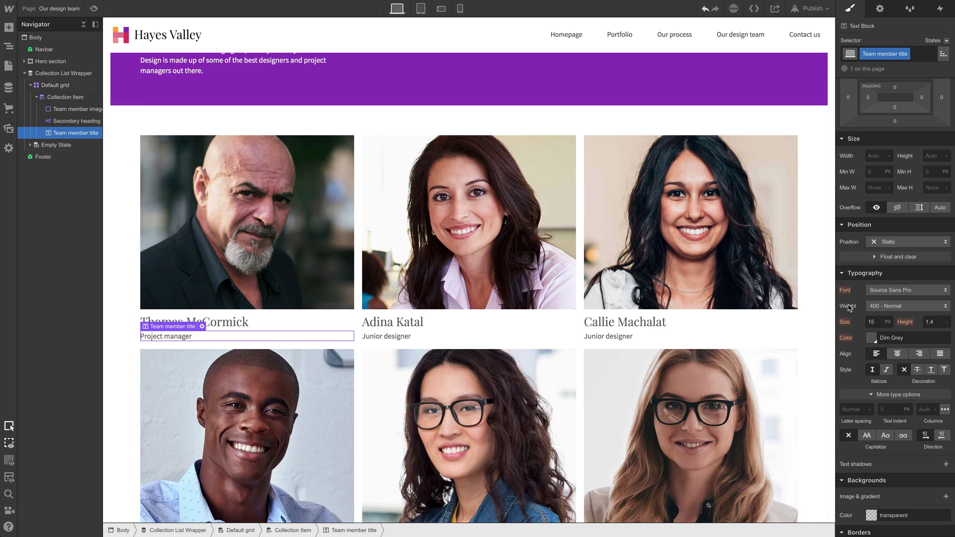
click(883, 292)
Add a Link Block to the Collection Item and nest the member's image, name and title inside it.
click(9, 28)
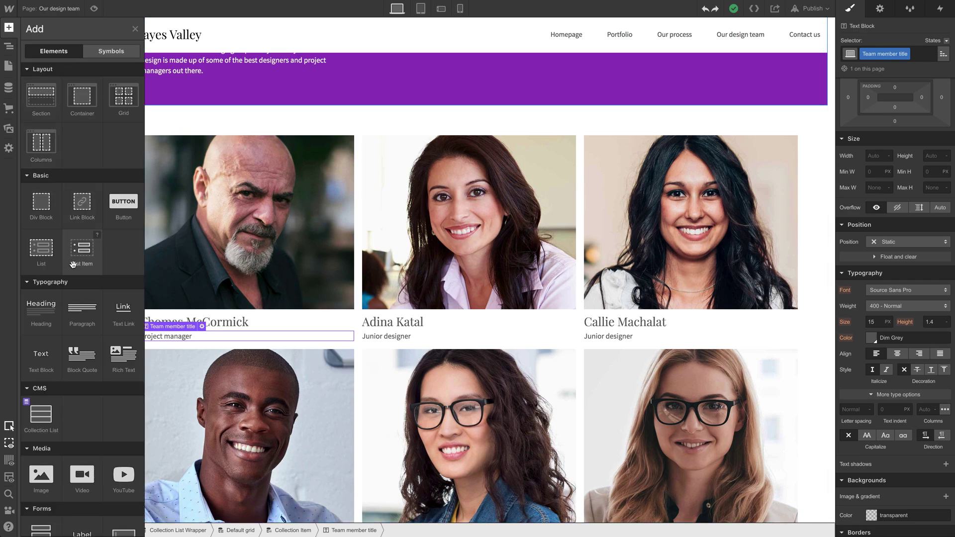
drag(82, 211, 62, 109)
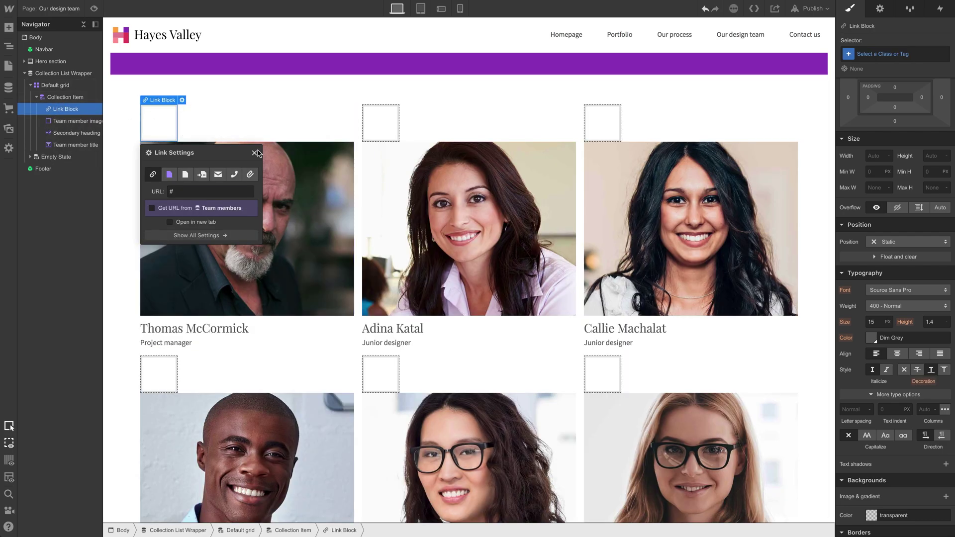
key(Escape)
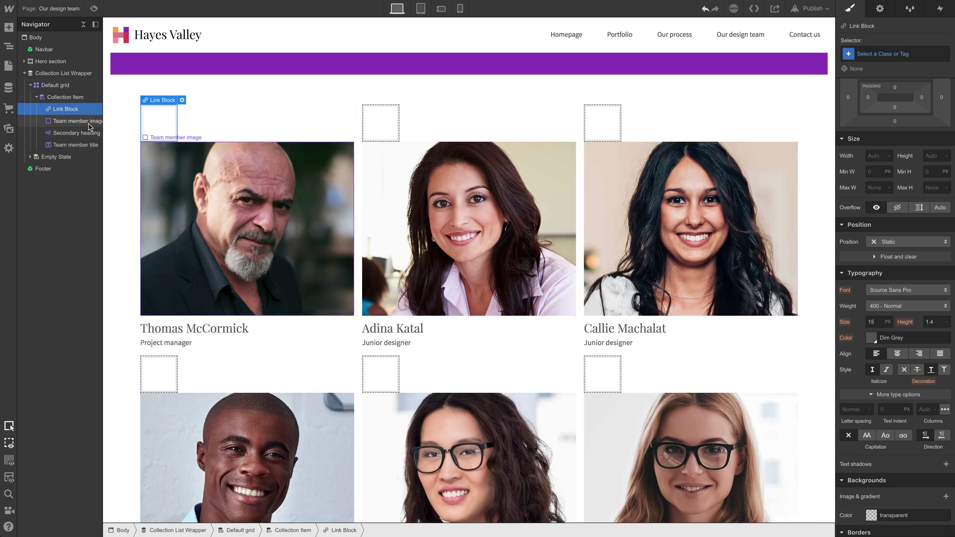
drag(79, 121, 83, 114)
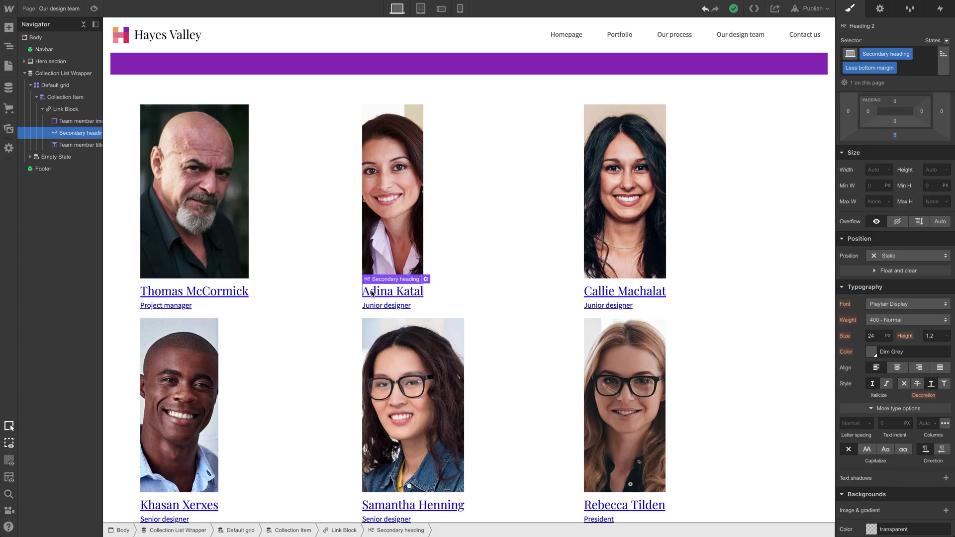
click(384, 231)
click(233, 290)
click(232, 266)
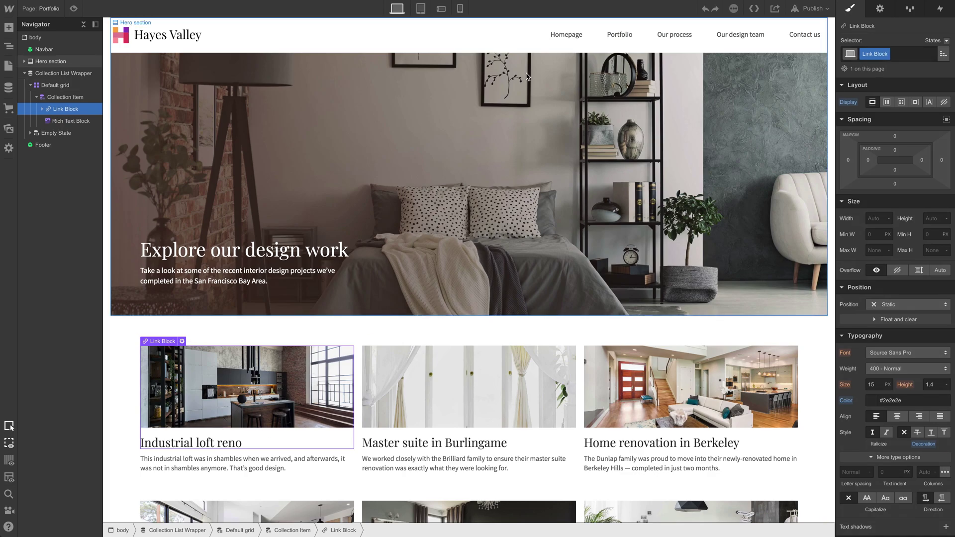
On Our design team, apply the Link Block class to the card's link block.
click(45, 7)
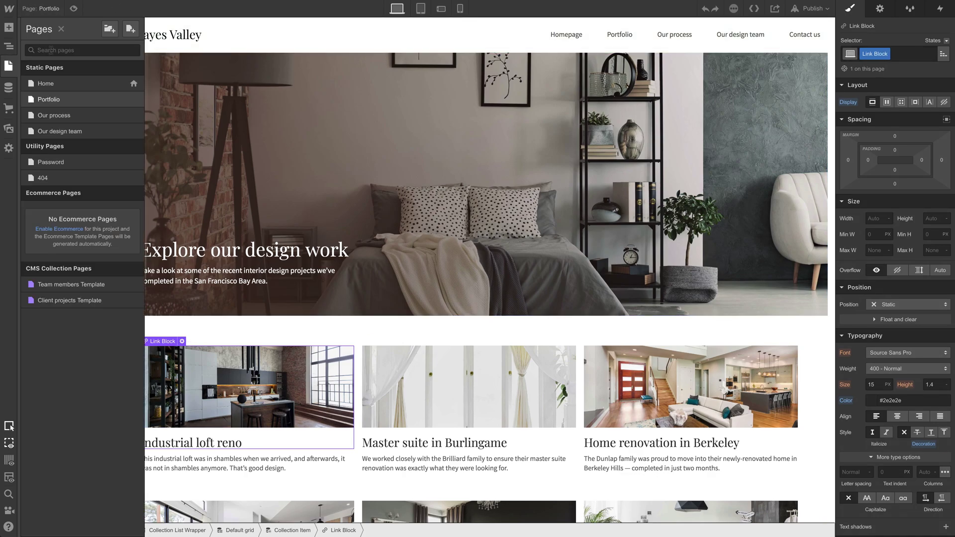
click(60, 132)
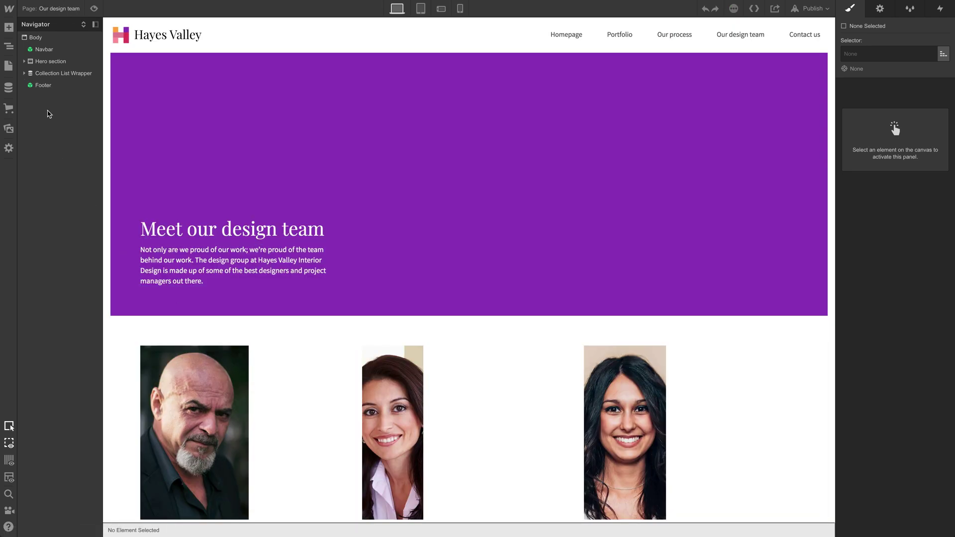
click(25, 73)
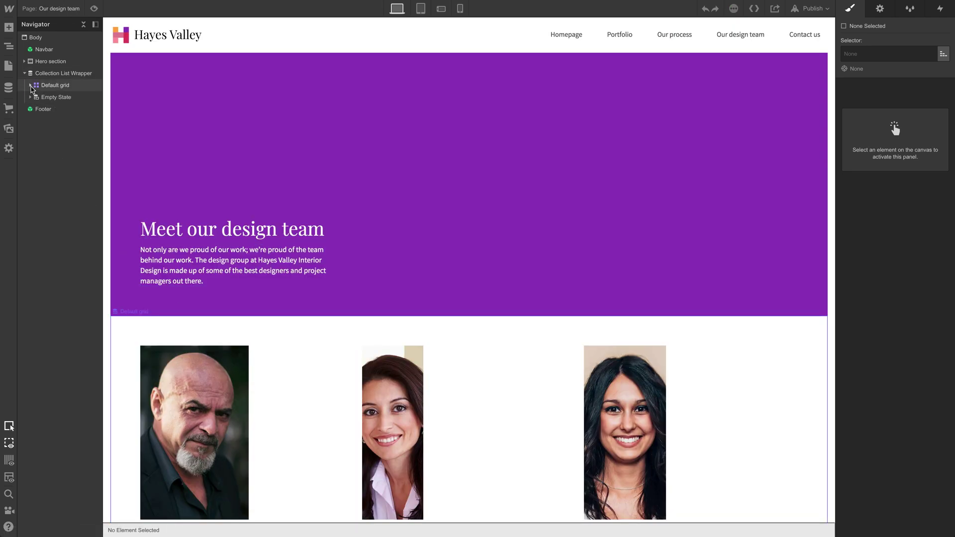
click(31, 86)
click(60, 109)
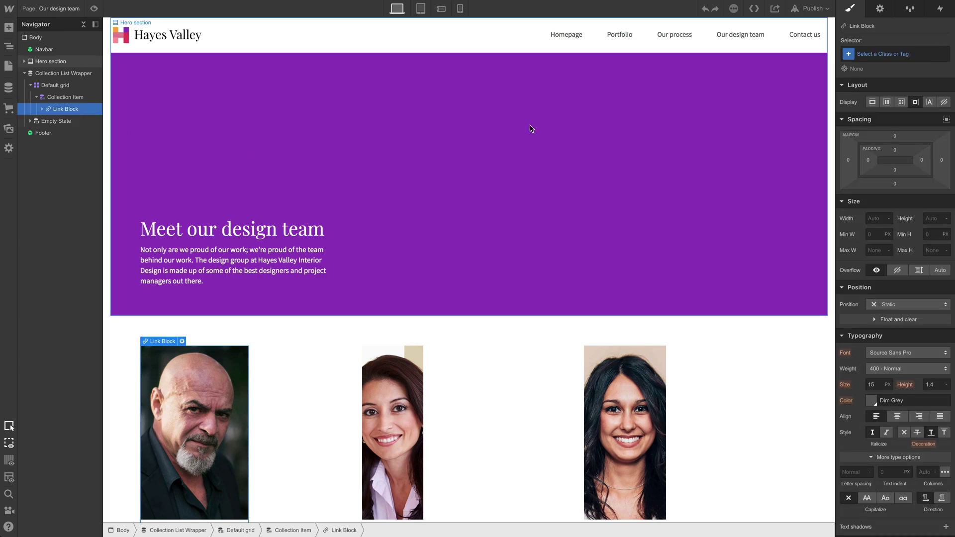
click(868, 55)
text(link bl)
key(Return)
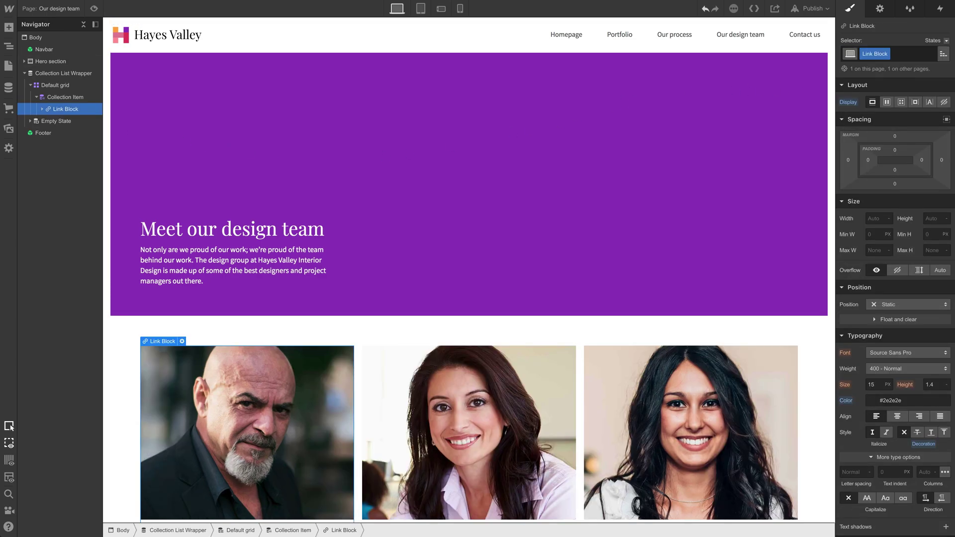
scroll(478, 239, down, 1)
scroll(410, 254, down, 2)
scroll(336, 268, down, 1)
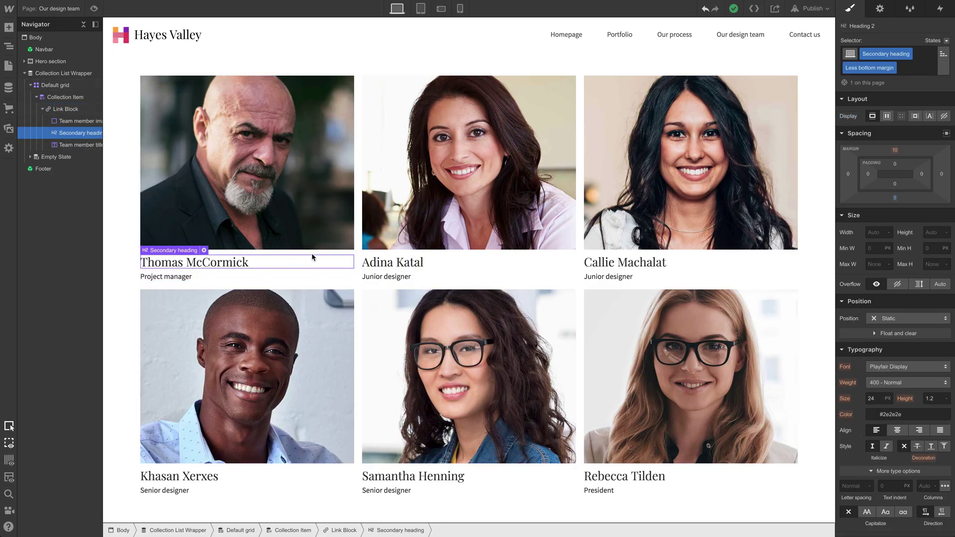
scroll(291, 270, up, 3)
scroll(311, 262, down, 1)
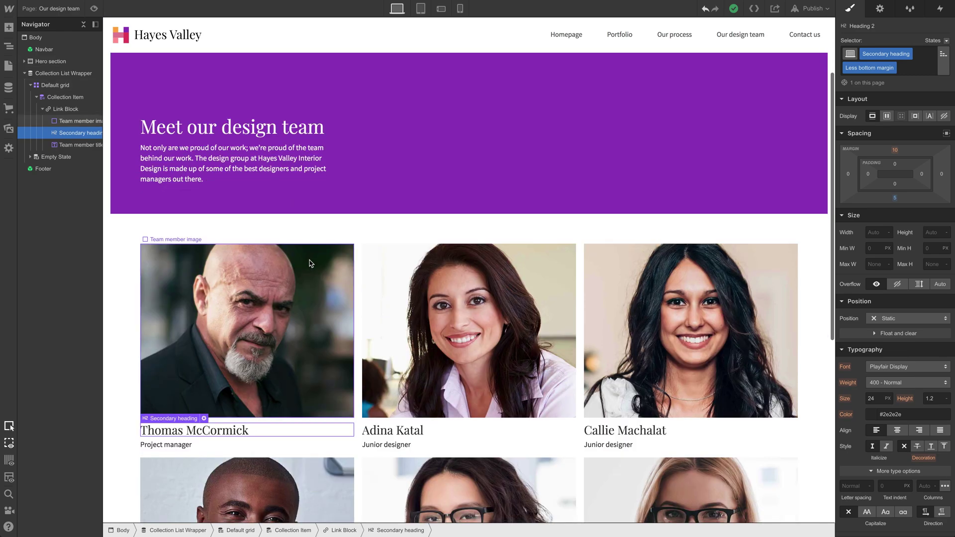
Point the card's Link Block to the Current Team member collection page.
click(166, 242)
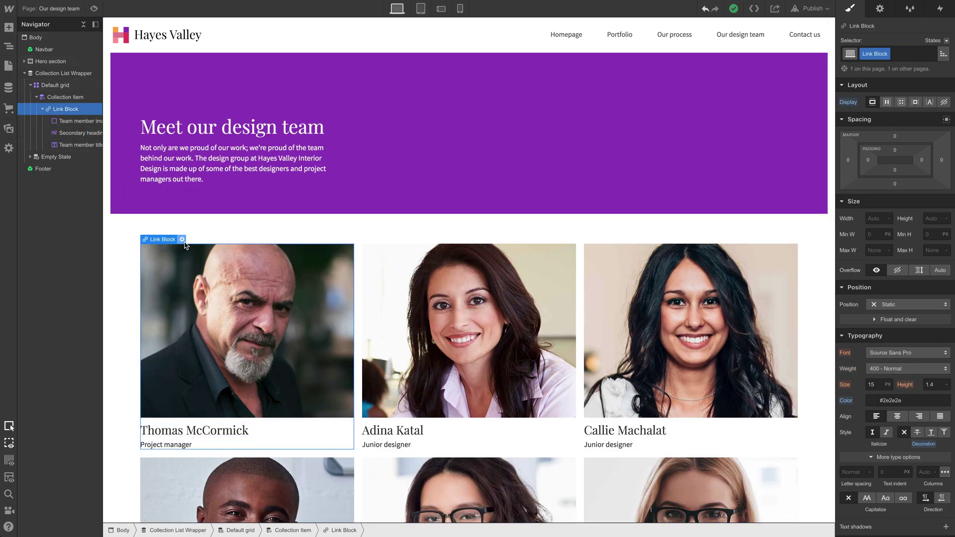
click(182, 240)
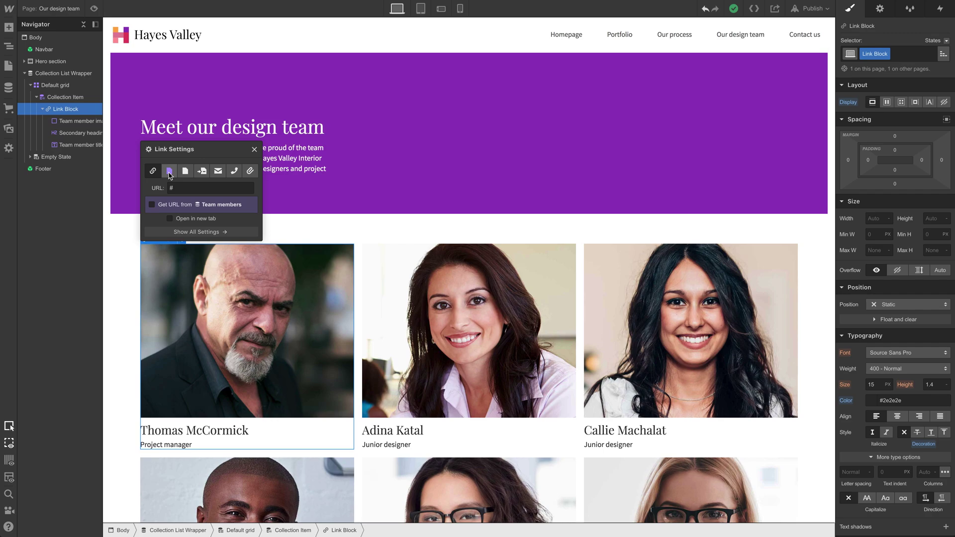
click(169, 172)
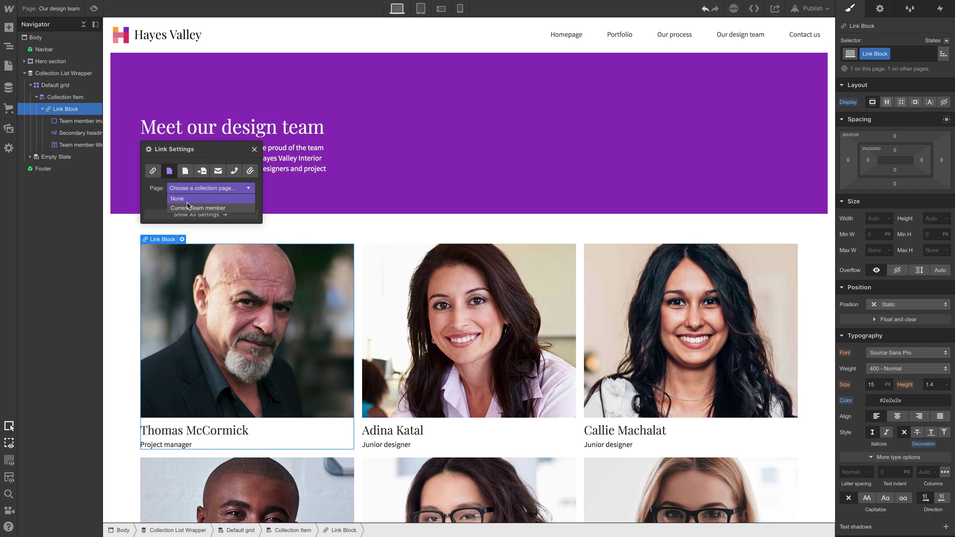
click(188, 208)
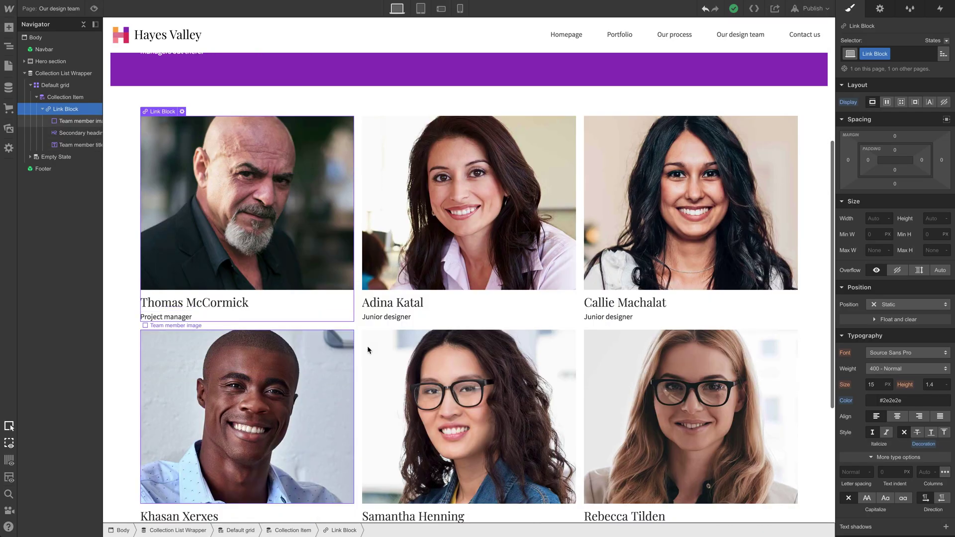
scroll(618, 254, down, 1)
scroll(618, 256, up, 2)
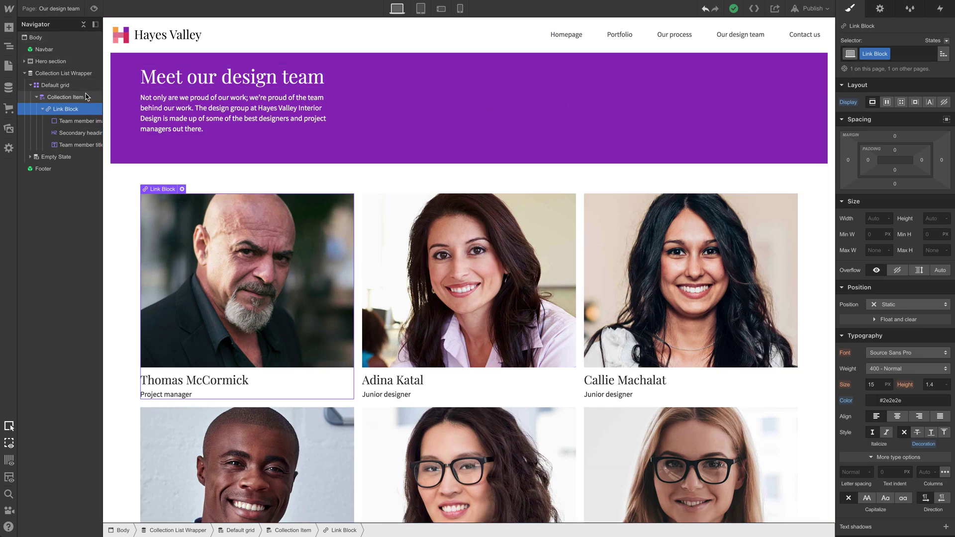
Add a reverse sort order on Team member since to the Default grid collection list.
click(64, 97)
click(55, 85)
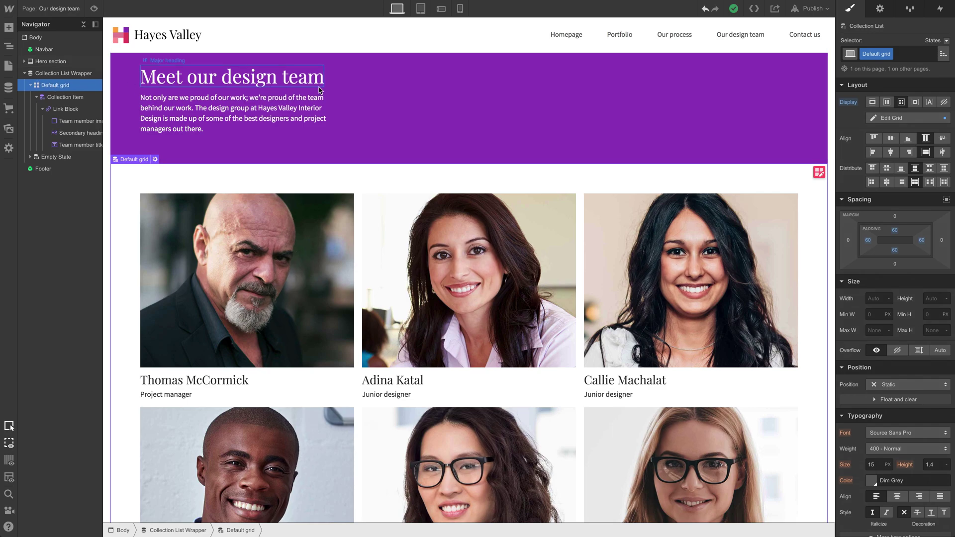
click(880, 9)
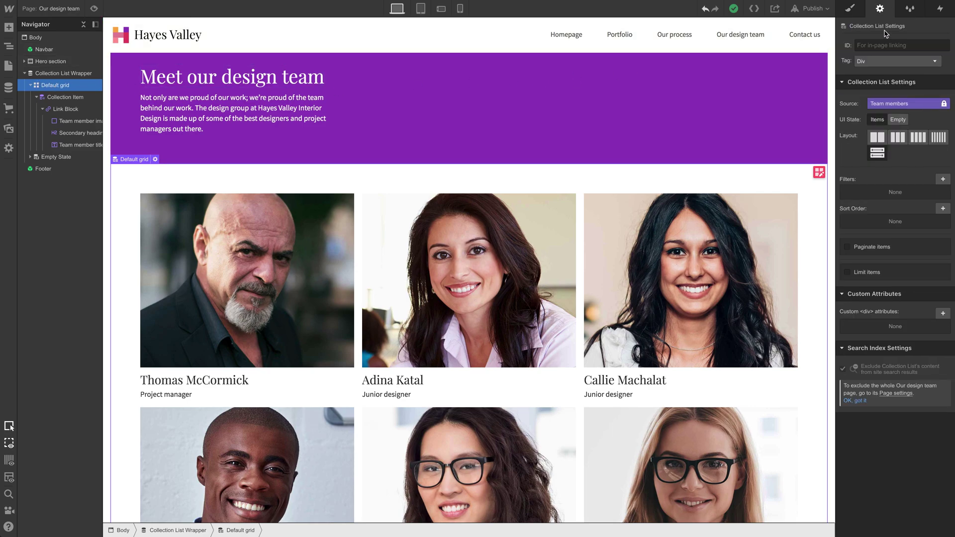
click(941, 209)
click(904, 250)
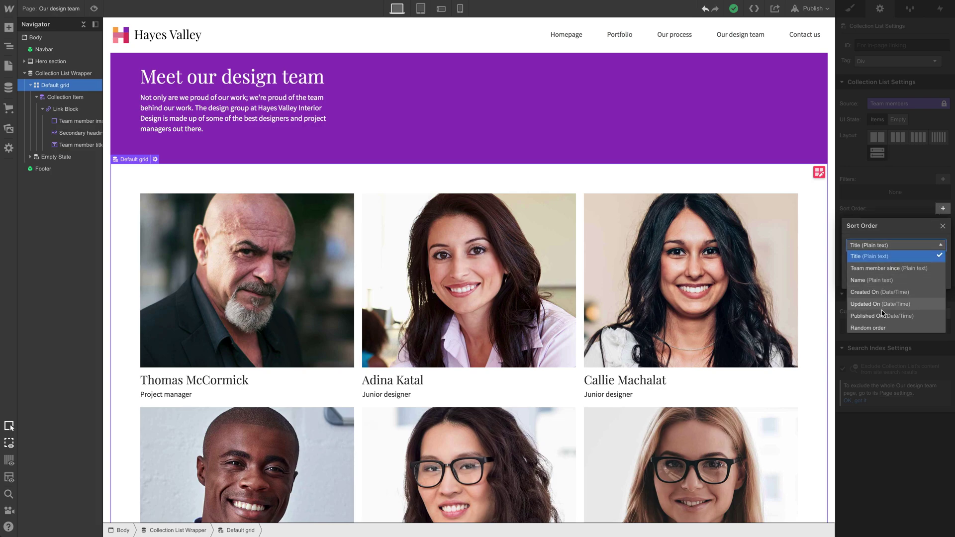
scroll(891, 308, down, 1)
scroll(891, 308, up, 1)
click(905, 274)
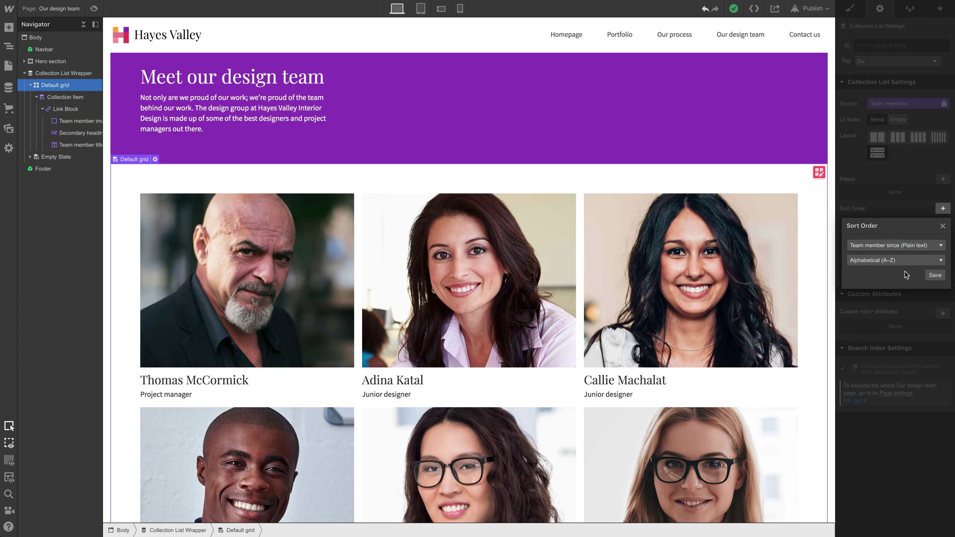
click(908, 262)
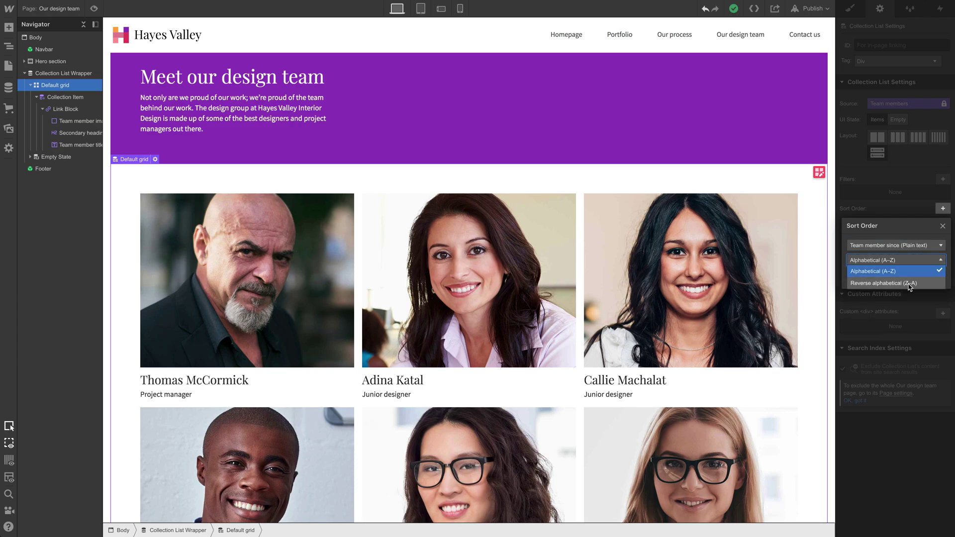
click(909, 287)
click(943, 277)
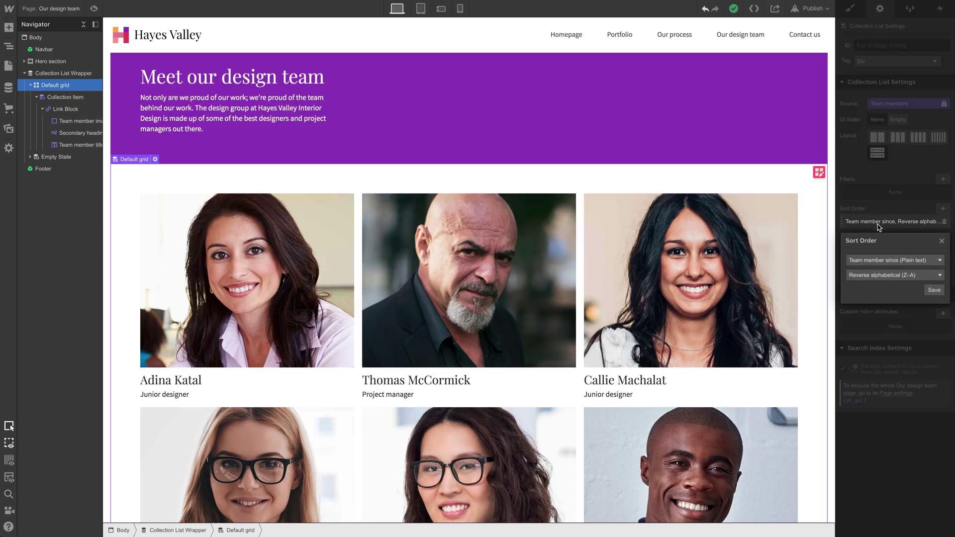
Change the Team member since sort to ascending A–Z and save it.
click(884, 275)
click(884, 285)
click(939, 296)
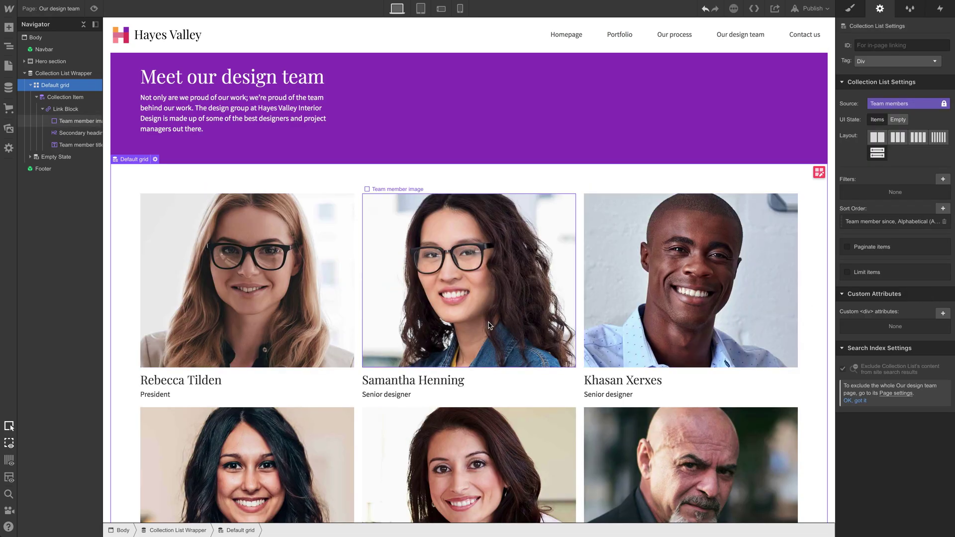
scroll(616, 302, down, 3)
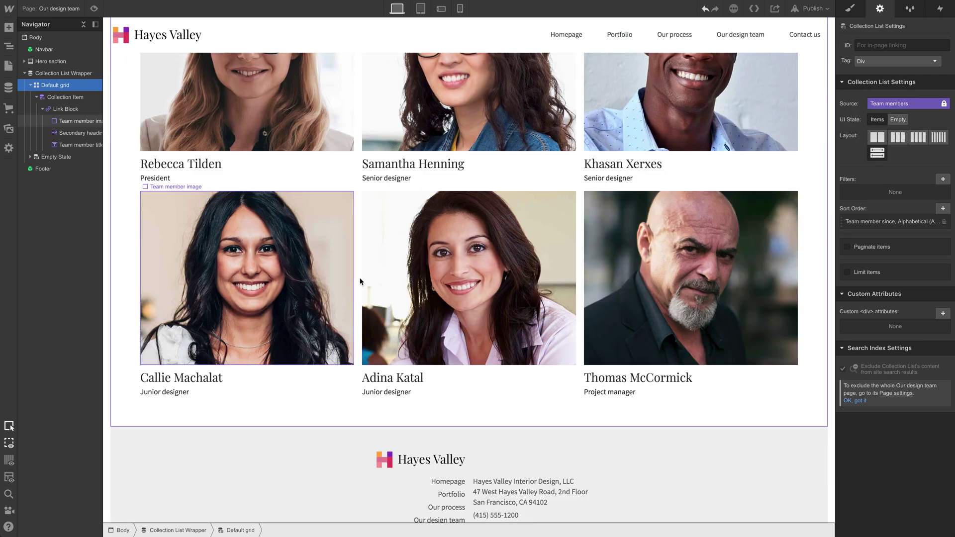
scroll(677, 361, up, 3)
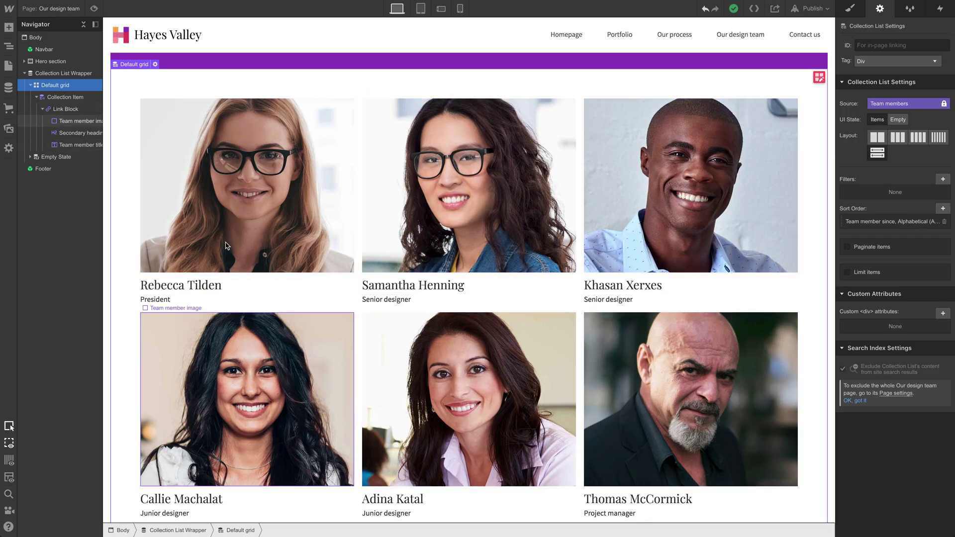
Preview the team page, then go back to editing Our design team.
click(94, 10)
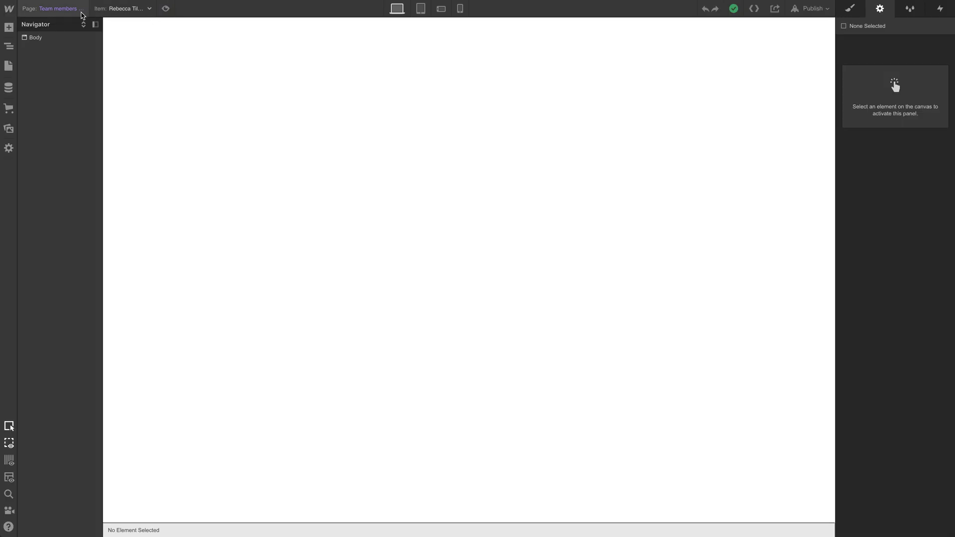
click(81, 12)
click(106, 137)
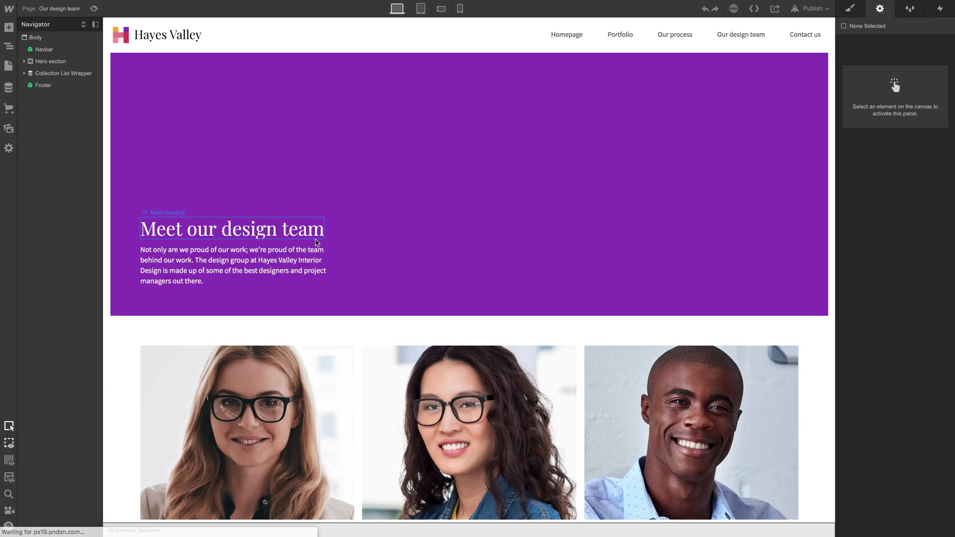
scroll(324, 237, down, 2)
scroll(445, 126, down, 1)
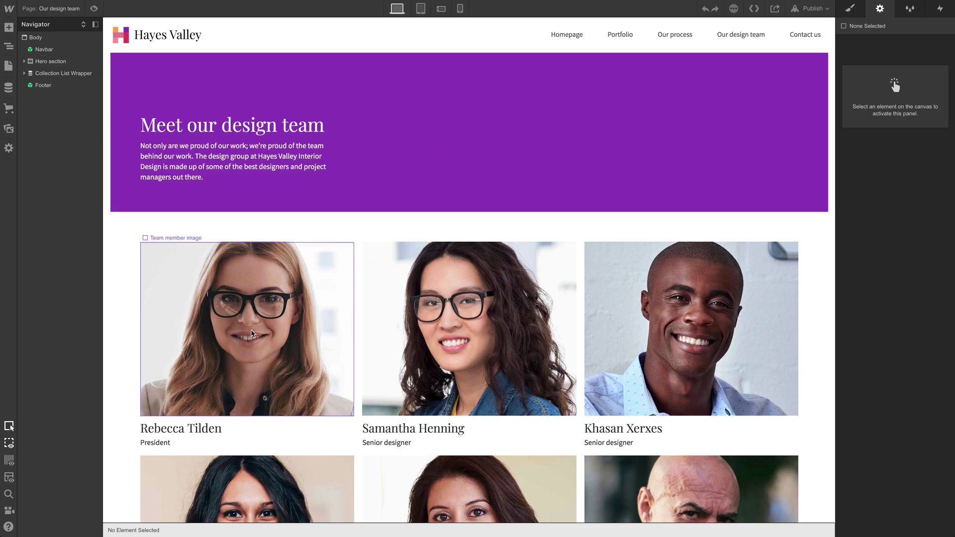